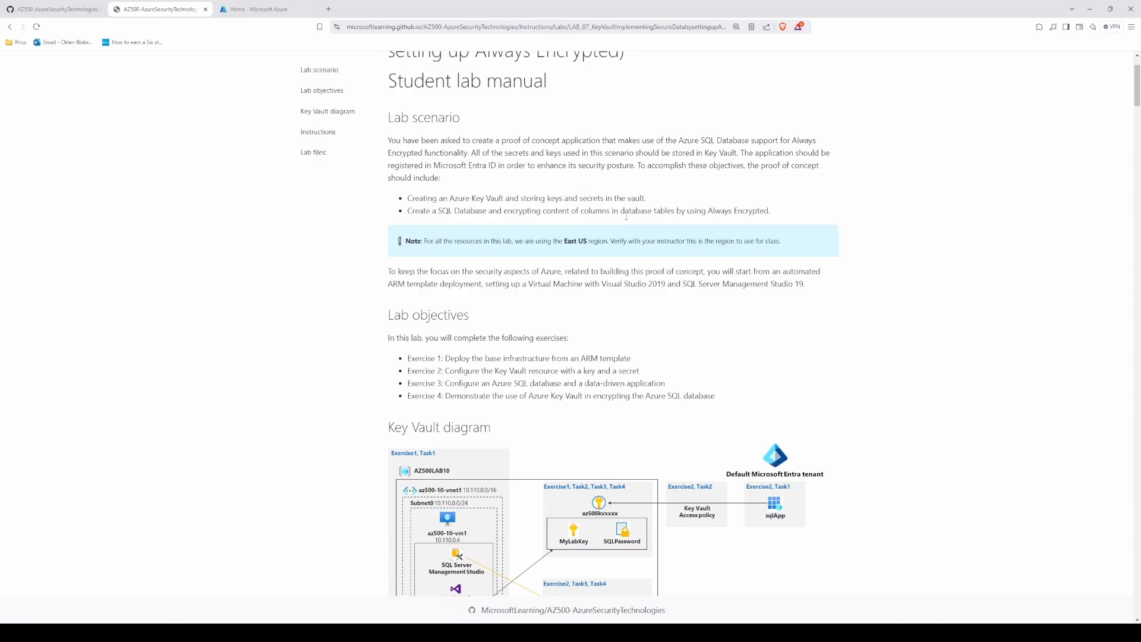
Step: Read through the lab manual's scenario, objectives, Key Vault diagram and the start of Exercise 1
{"action": "scroll", "coordinate": [439, 274], "scroll_direction": "down", "scroll_amount": 2}
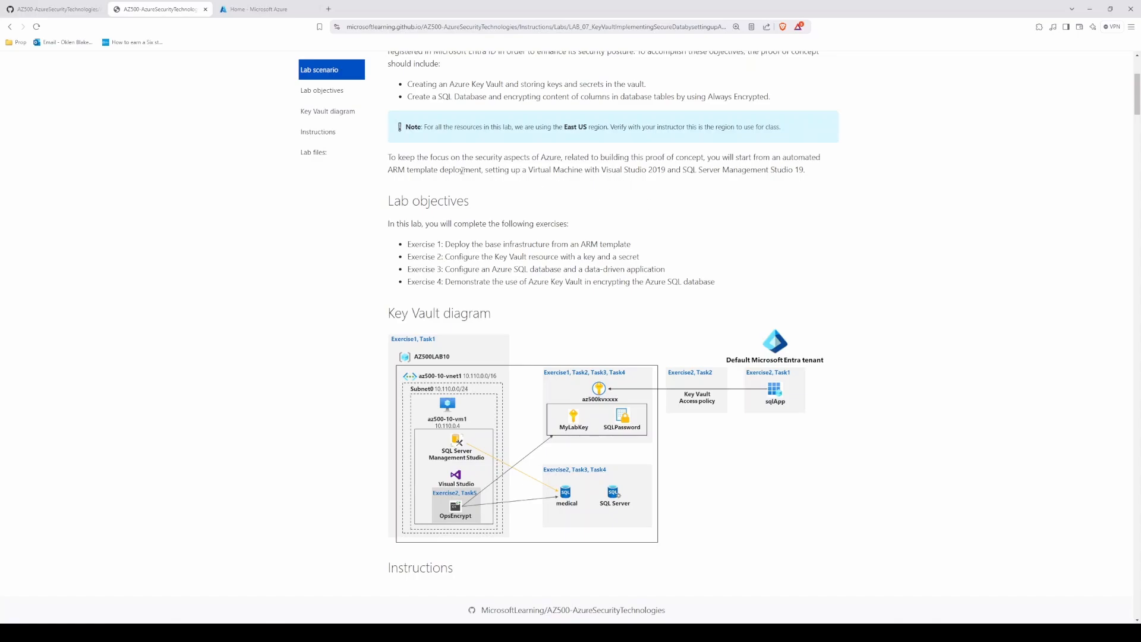
{"action": "scroll", "coordinate": [399, 190], "scroll_direction": "down", "scroll_amount": 1}
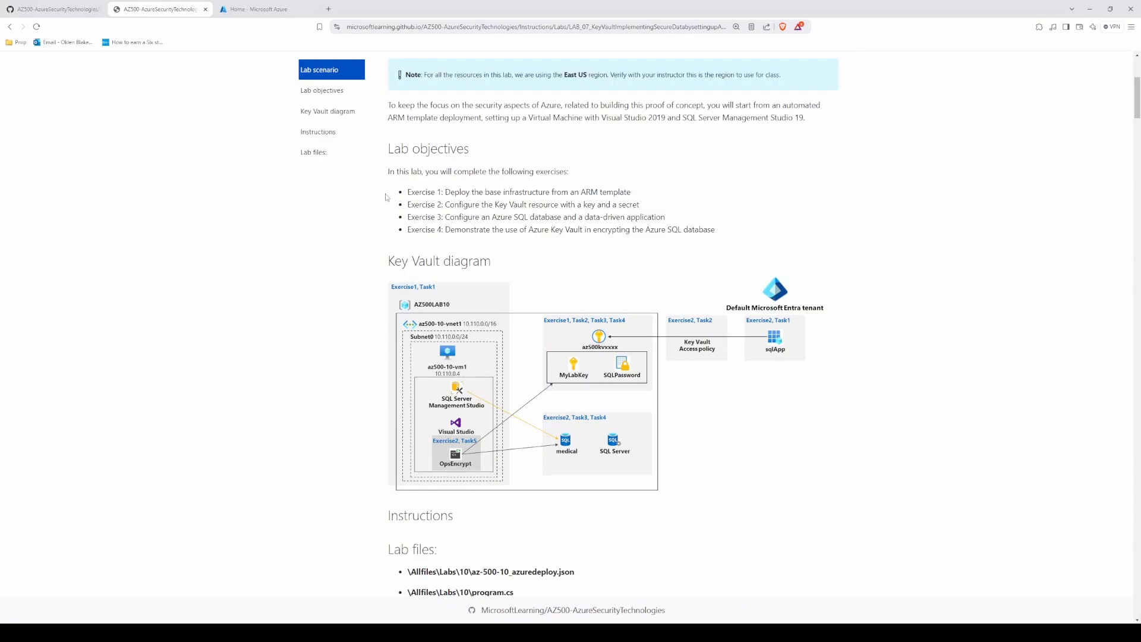
{"action": "scroll", "coordinate": [400, 191], "scroll_direction": "down", "scroll_amount": 1}
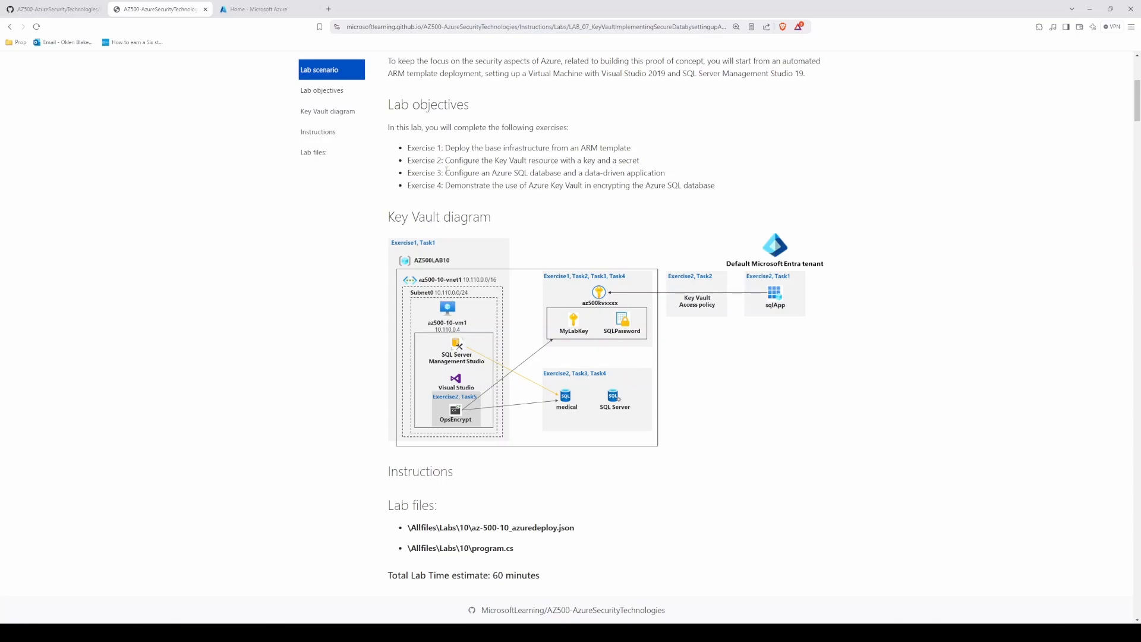
{"action": "scroll", "coordinate": [447, 171], "scroll_direction": "down", "scroll_amount": 1}
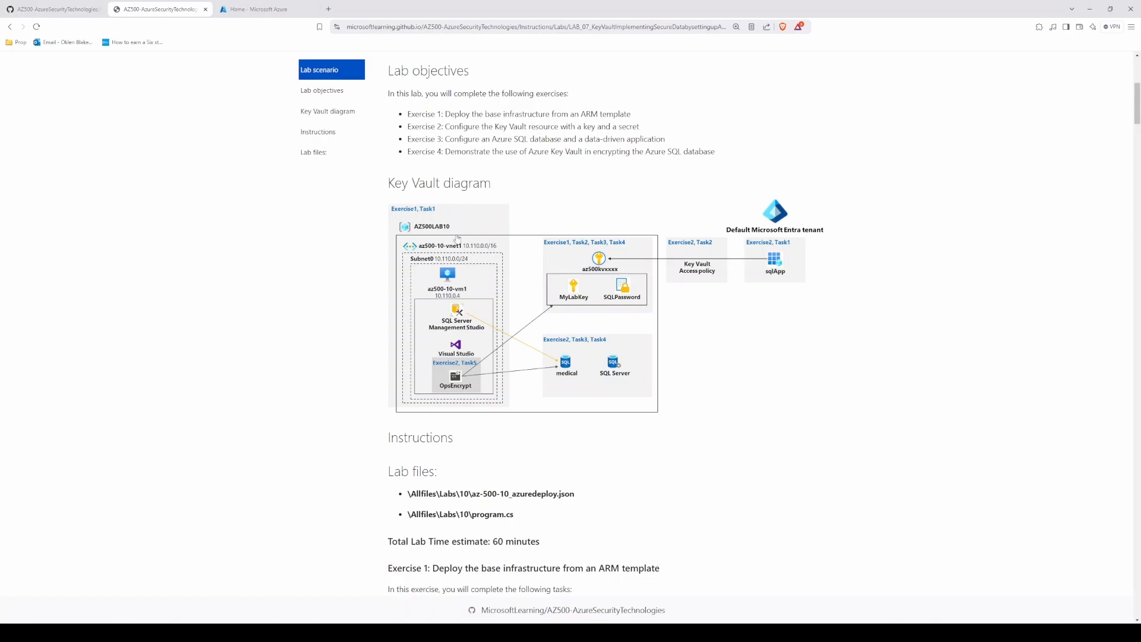
{"action": "scroll", "coordinate": [384, 245], "scroll_direction": "down", "scroll_amount": 1}
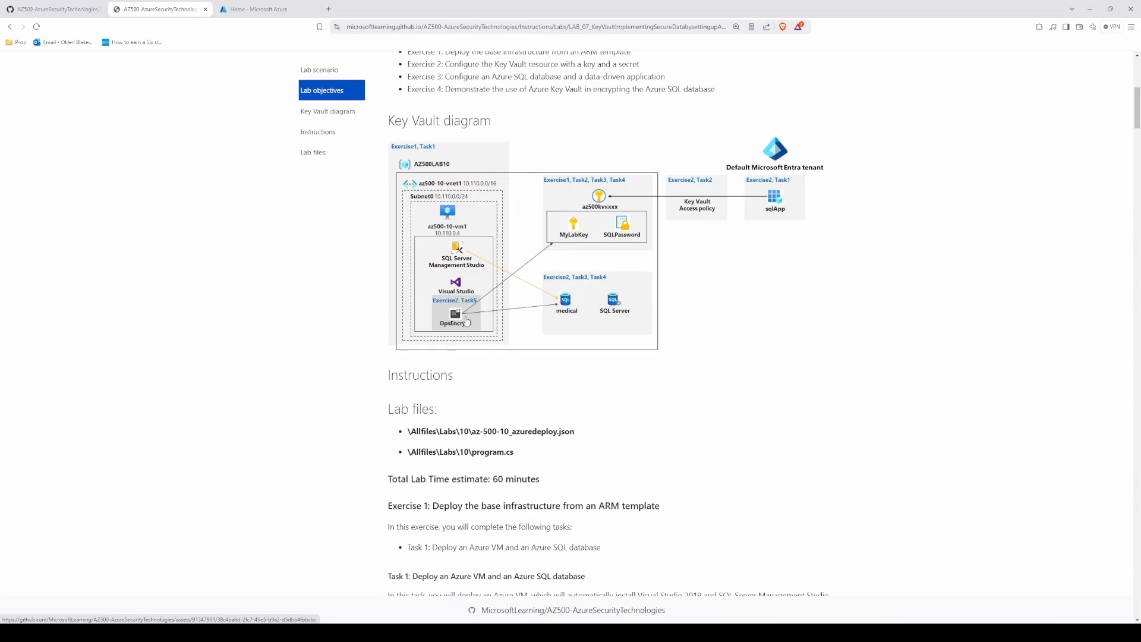
{"action": "scroll", "coordinate": [350, 336], "scroll_direction": "down", "scroll_amount": 4}
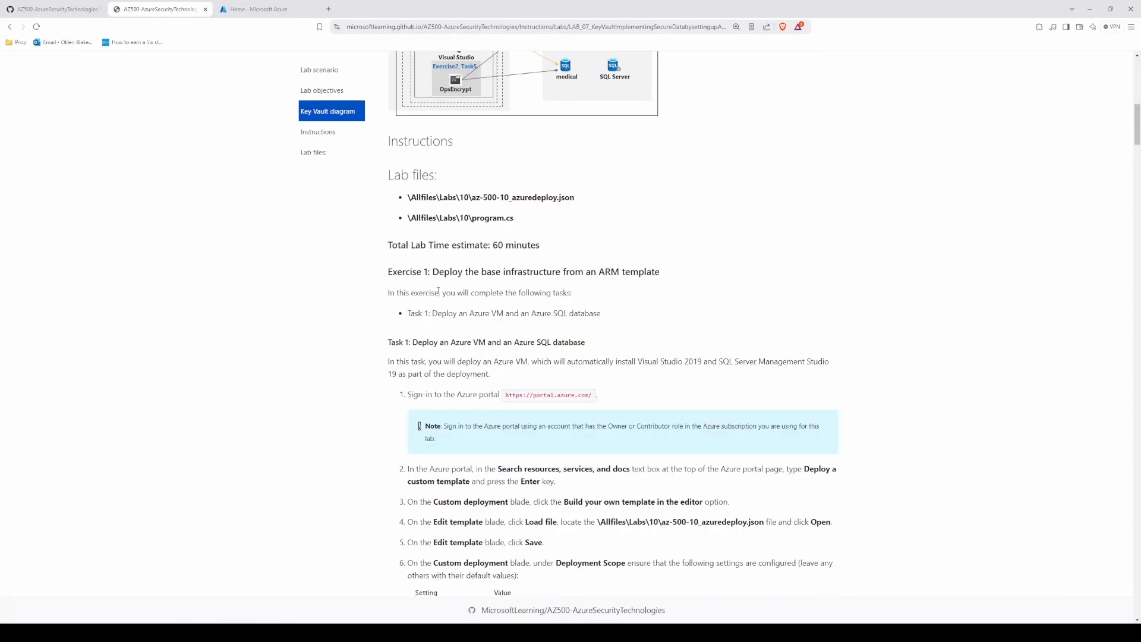
{"action": "scroll", "coordinate": [403, 278], "scroll_direction": "down", "scroll_amount": 1}
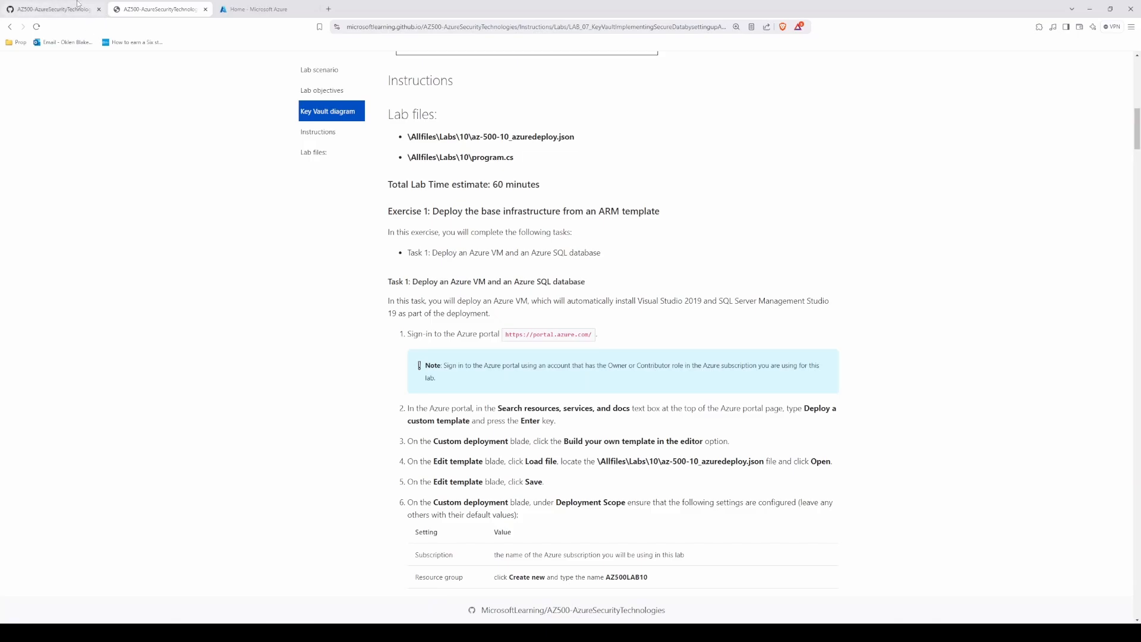
Step: Check the lab 10 files in the GitHub repository and read the Task 1 deployment settings in the lab manual
{"action": "left_click", "coordinate": [78, 6]}
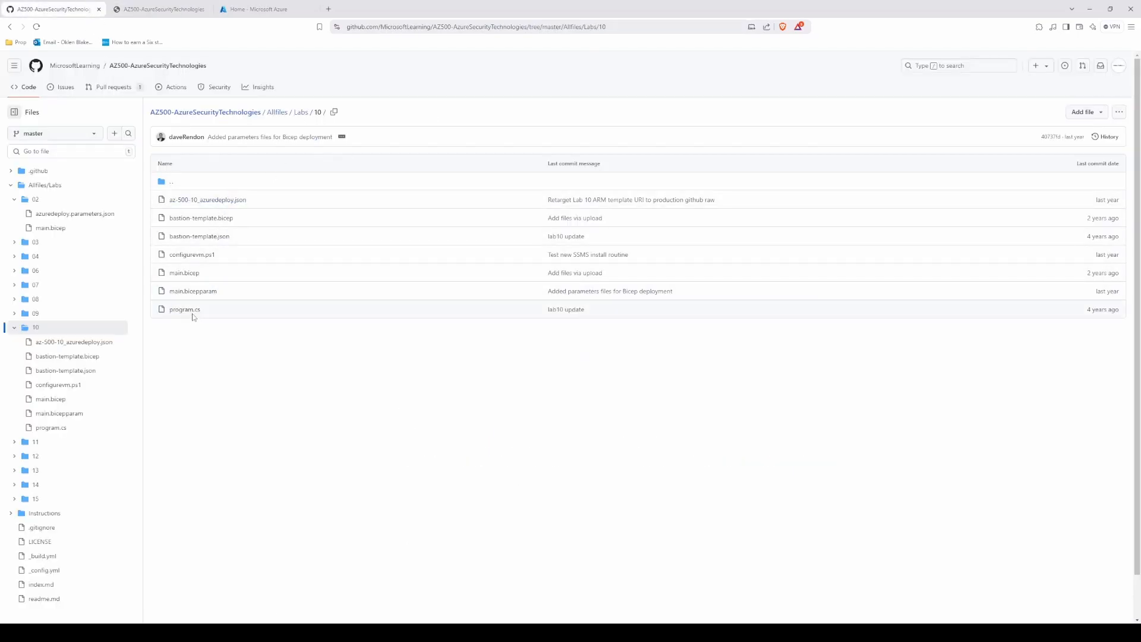
{"action": "key", "text": "ctrl+Tab"}
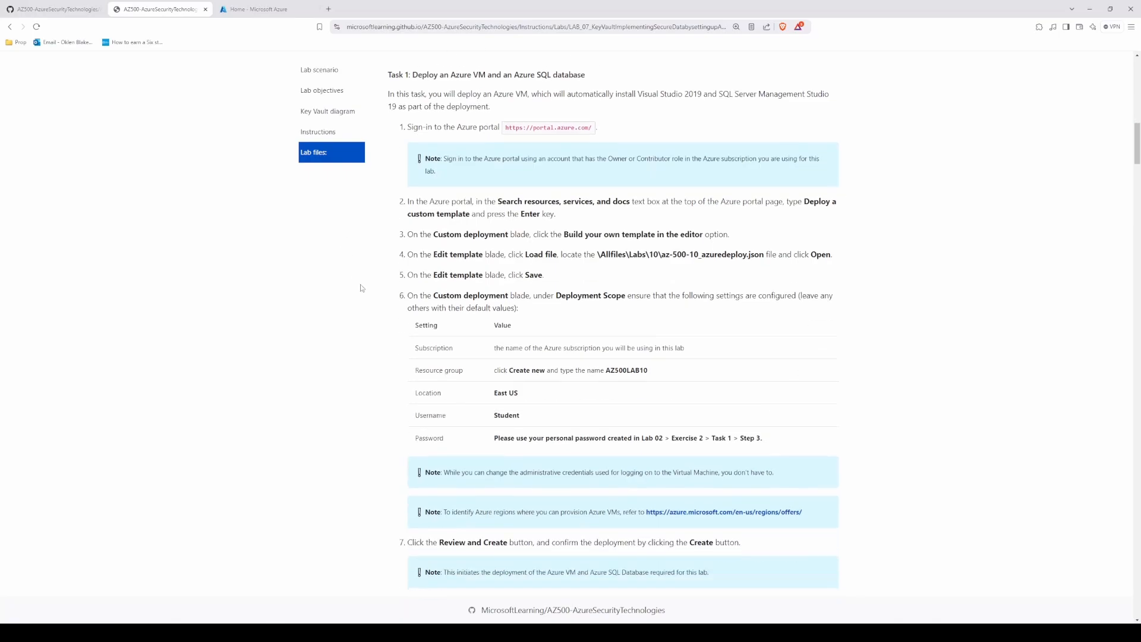
{"action": "scroll", "coordinate": [352, 235], "scroll_direction": "down", "scroll_amount": 1}
Step: Switch to the Azure portal and start a custom template deployment
{"action": "left_click", "coordinate": [255, 9]}
{"action": "left_click", "coordinate": [498, 60]}
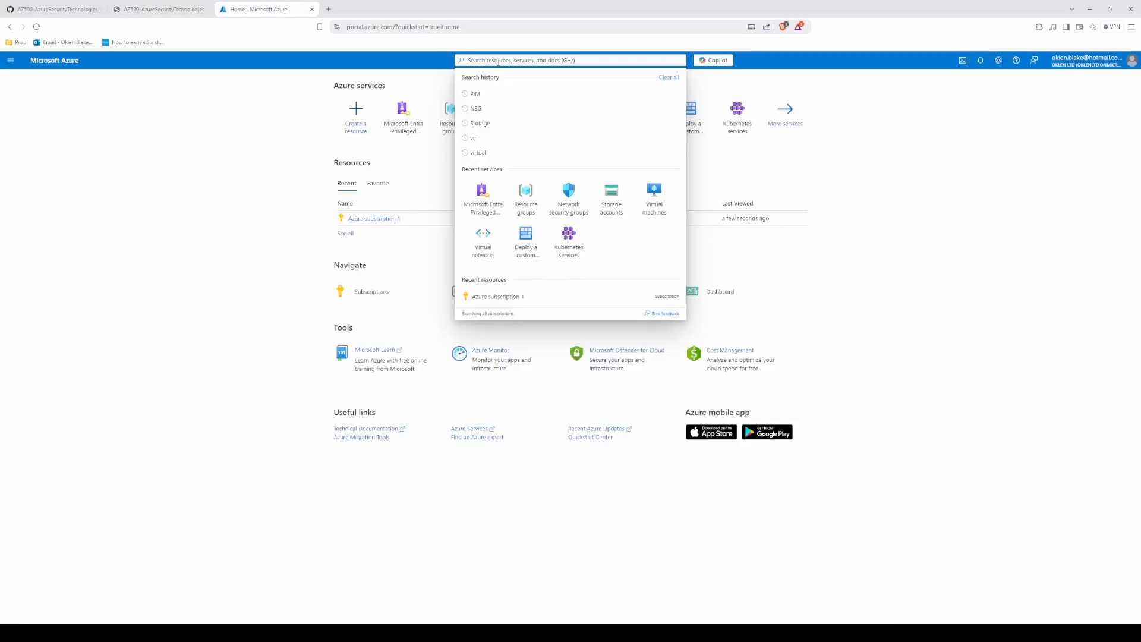
{"action": "type", "text": "deploy"}
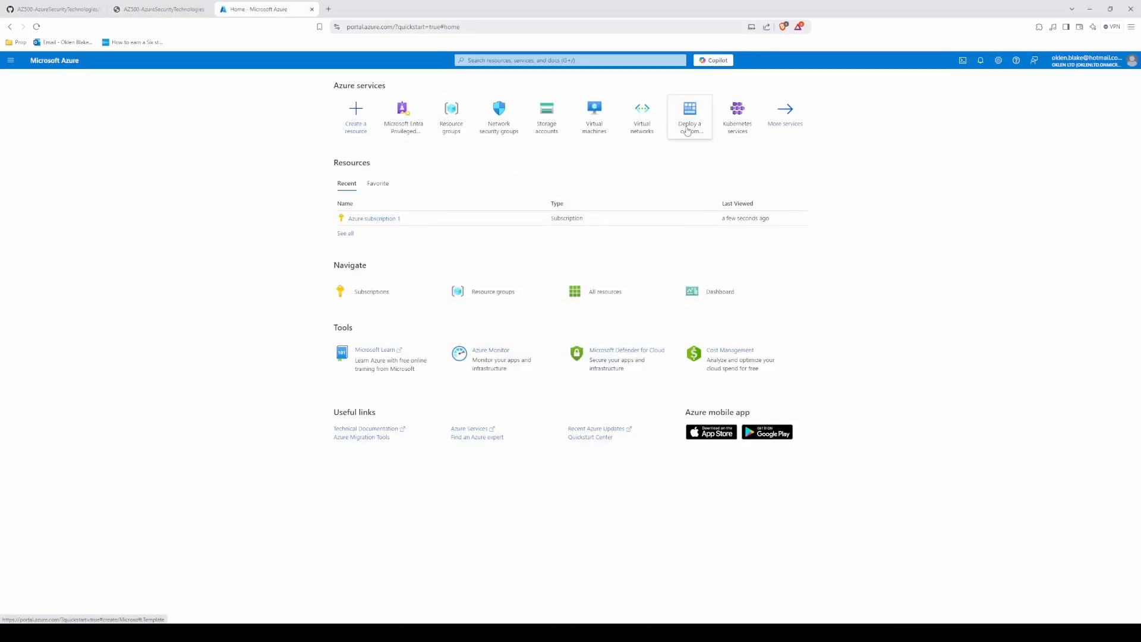
{"action": "left_click", "coordinate": [690, 118]}
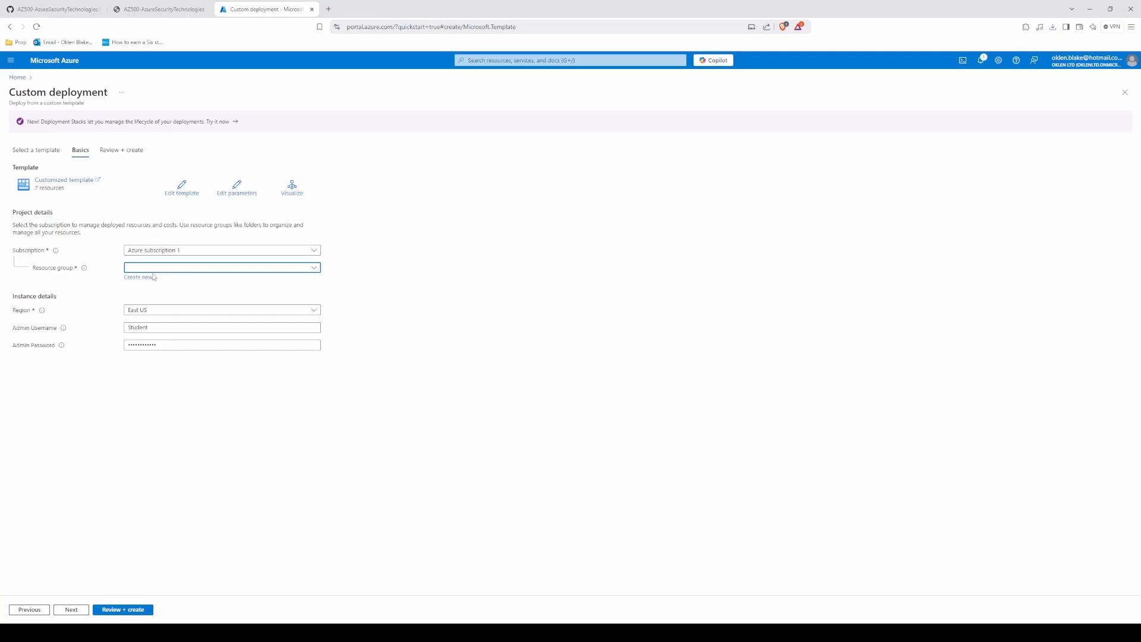
Step: Create a new resource group named AZ500LAB10 for the custom deployment
{"action": "left_click", "coordinate": [160, 9]}
{"action": "scroll", "coordinate": [428, 340], "scroll_direction": "up", "scroll_amount": 1}
{"action": "scroll", "coordinate": [382, 245], "scroll_direction": "up", "scroll_amount": 10}
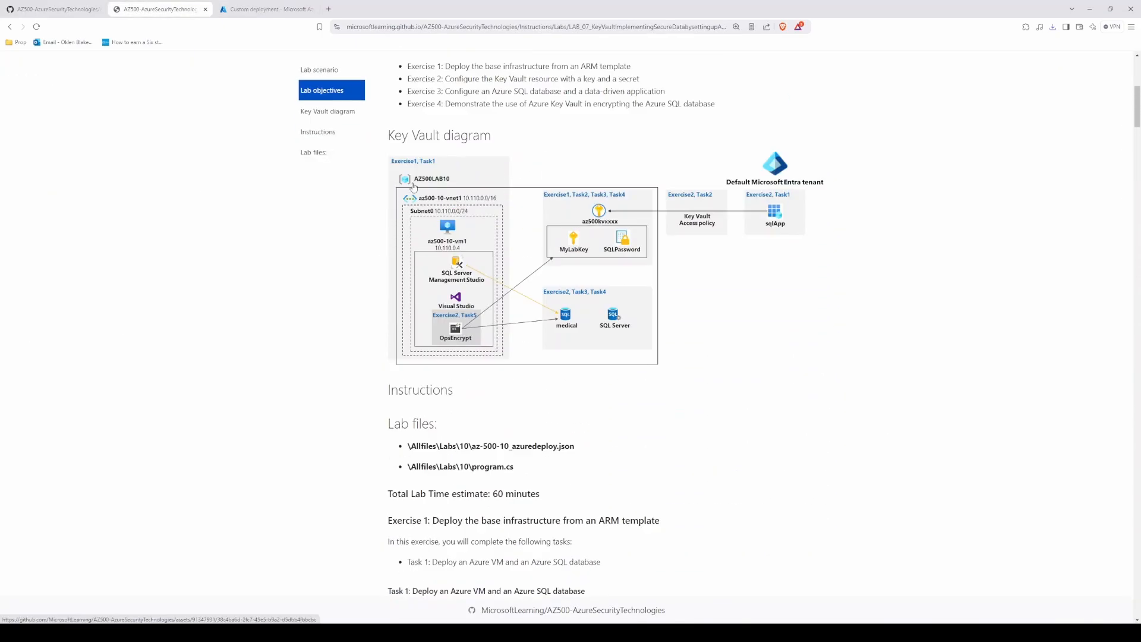
{"action": "left_click", "coordinate": [265, 9]}
{"action": "left_click", "coordinate": [180, 269]}
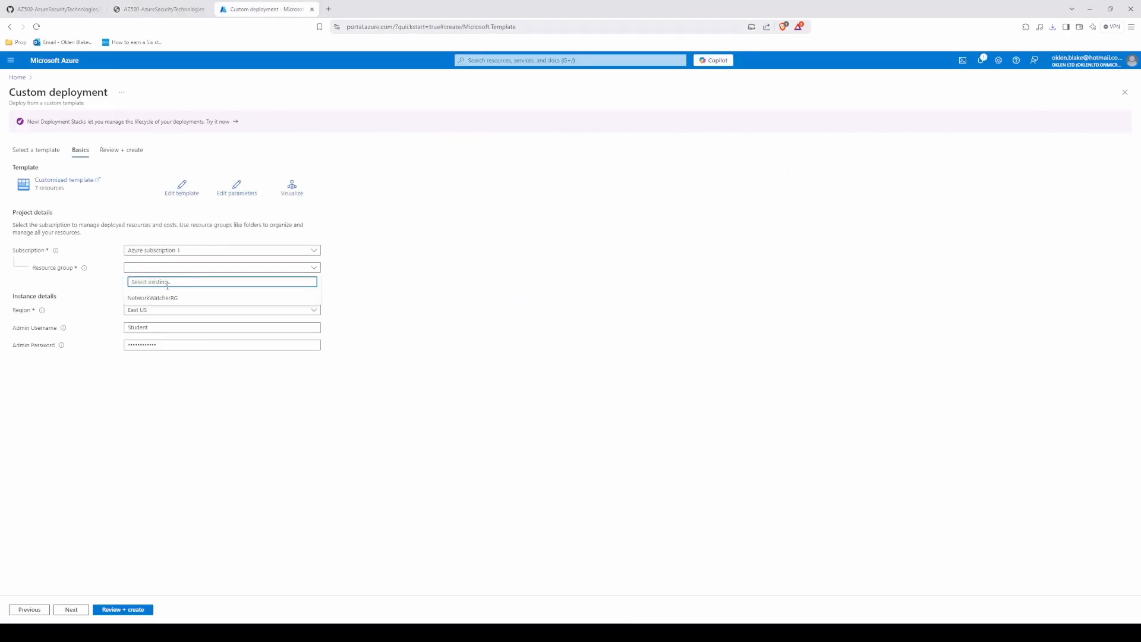
{"action": "left_click", "coordinate": [341, 293]}
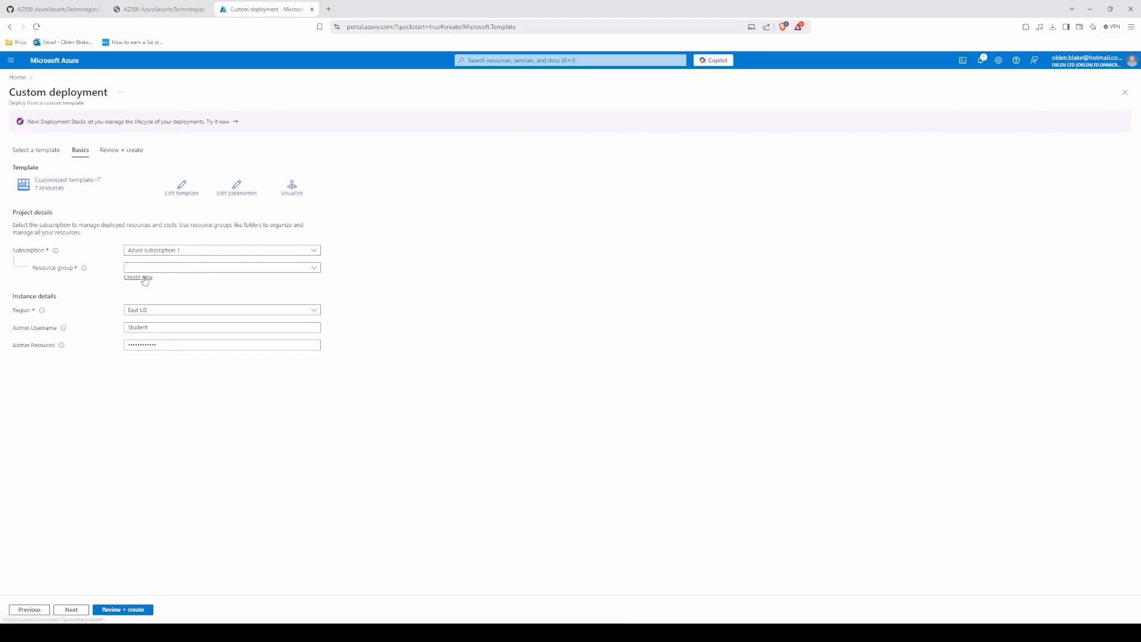
{"action": "left_click", "coordinate": [142, 277]}
{"action": "type", "text": "AZ500L"}
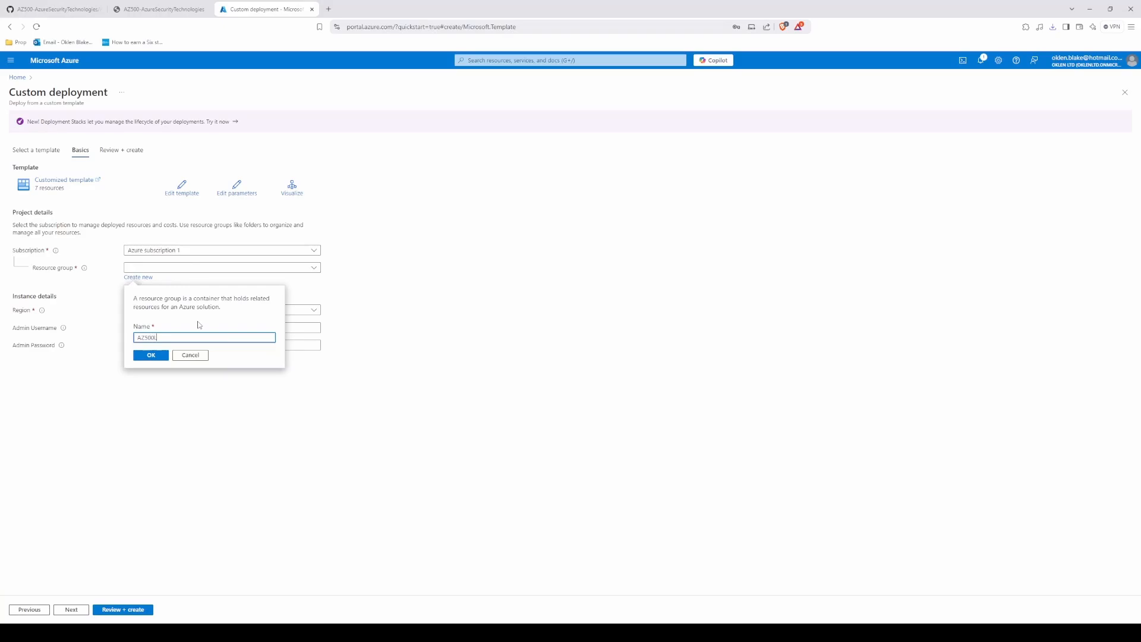
{"action": "type", "text": "ABN0"}
{"action": "key", "text": "Return"}
Step: Copy the username Student from the lab manual's deployment settings and enter it as the admin username
{"action": "left_click", "coordinate": [160, 9]}
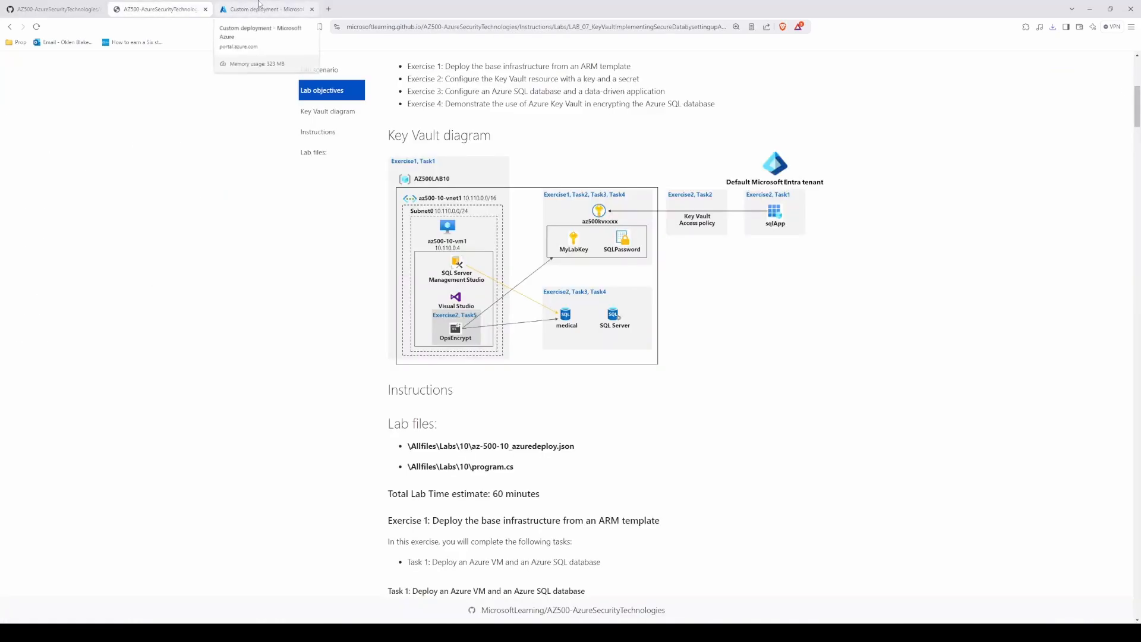
{"action": "scroll", "coordinate": [258, 505], "scroll_direction": "down", "scroll_amount": 4}
{"action": "scroll", "coordinate": [321, 397], "scroll_direction": "down", "scroll_amount": 4}
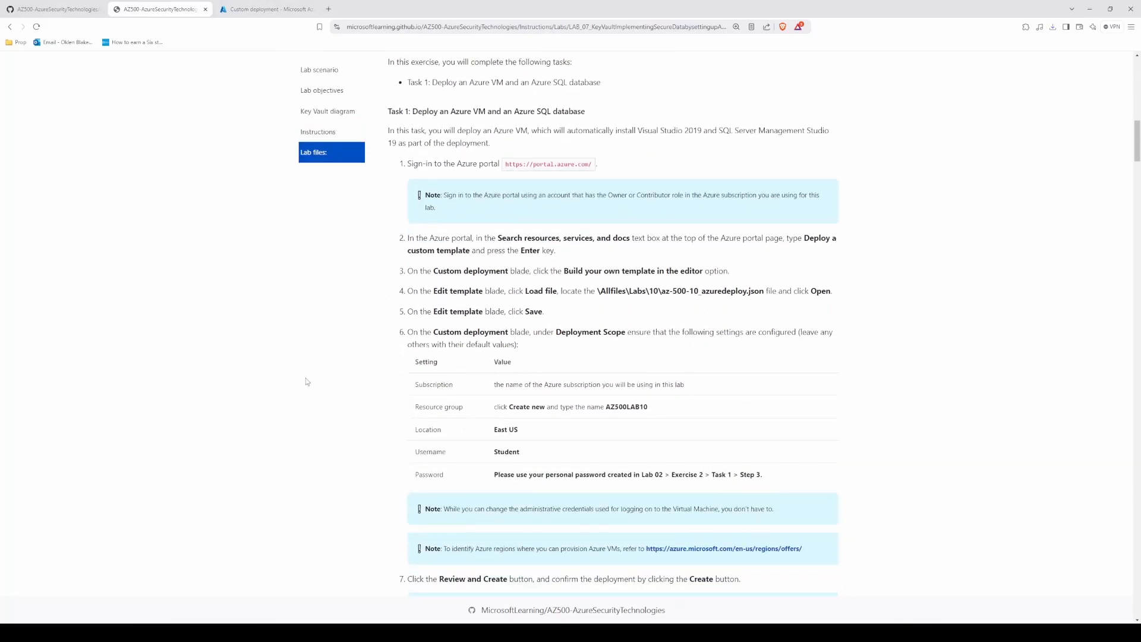
{"action": "scroll", "coordinate": [308, 381], "scroll_direction": "down", "scroll_amount": 3}
{"action": "double_click", "coordinate": [509, 261]}
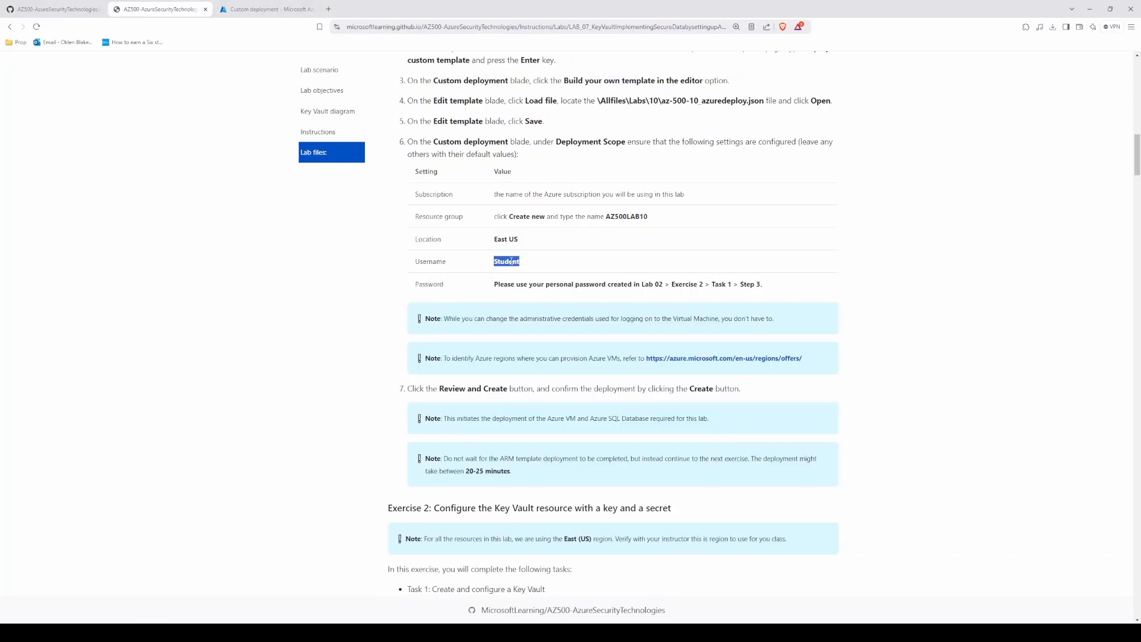
{"action": "right_click", "coordinate": [511, 261]}
{"action": "left_click", "coordinate": [538, 270]}
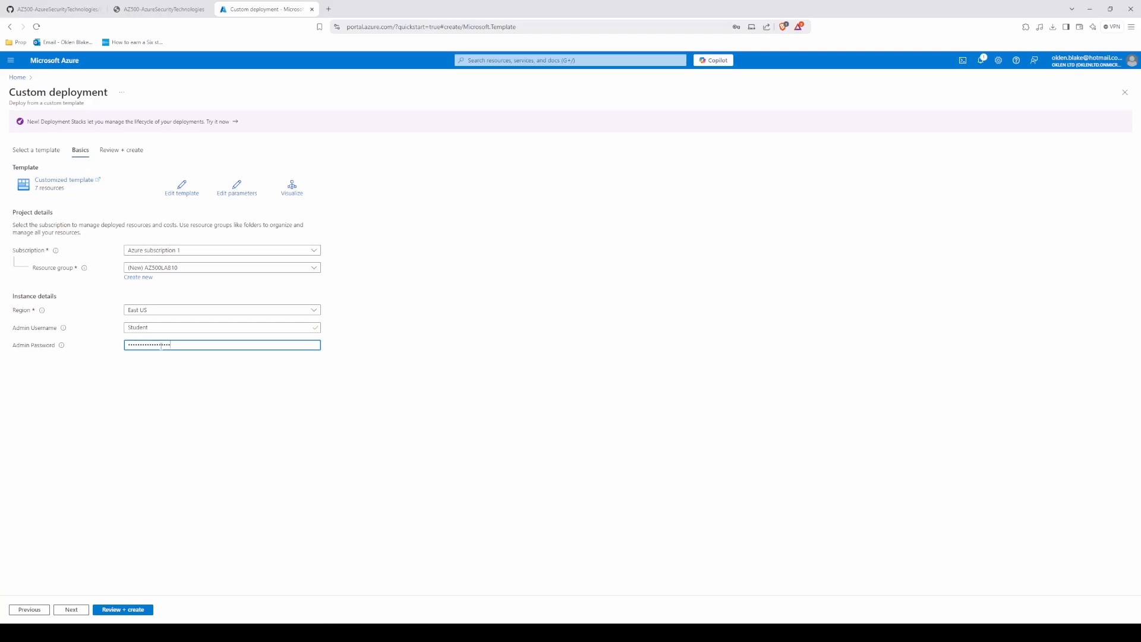
Step: Replace the deployment's admin password with the one copied from the Notepad notes
{"action": "left_click", "coordinate": [178, 633]}
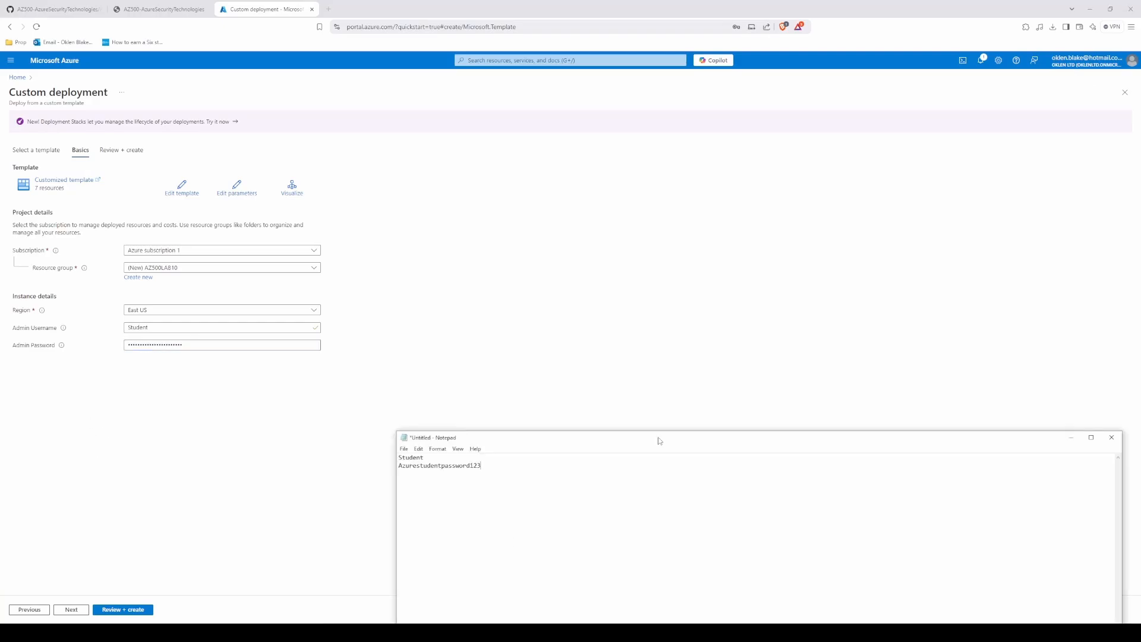
{"action": "left_click_drag", "start_coordinate": [490, 466], "coordinate": [379, 466]}
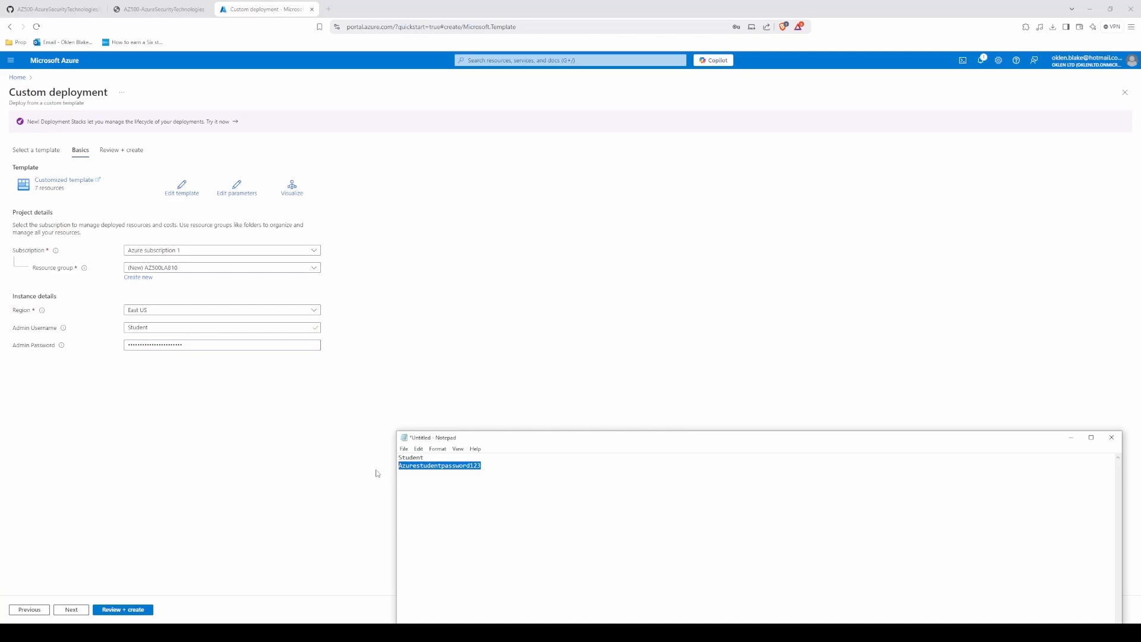
{"action": "left_click", "coordinate": [180, 345]}
{"action": "key", "text": "ctrl+a"}
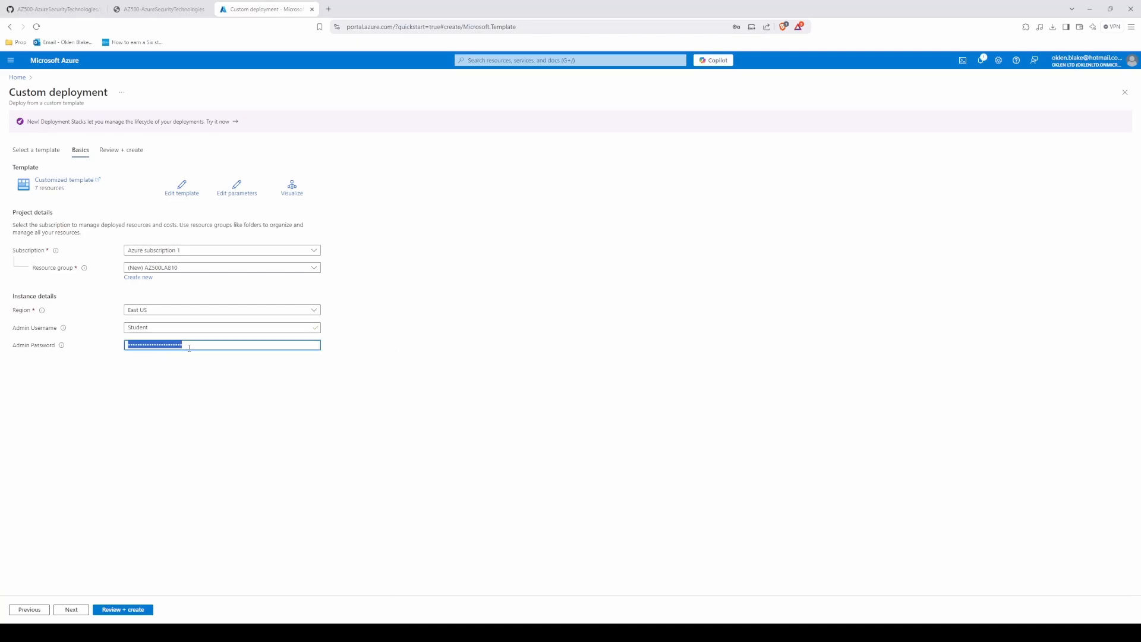
{"action": "key", "text": "ctrl+v"}
{"action": "left_click", "coordinate": [192, 451]}
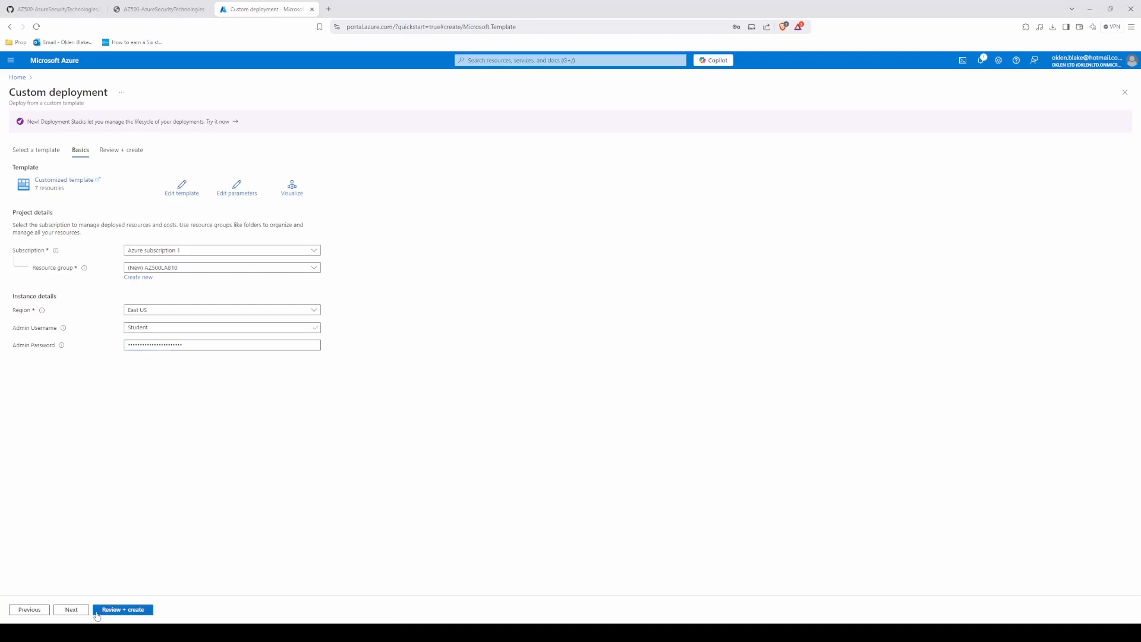
Step: Review and create the custom deployment, and check its progress in the notifications
{"action": "left_click", "coordinate": [71, 610]}
{"action": "left_click", "coordinate": [112, 609]}
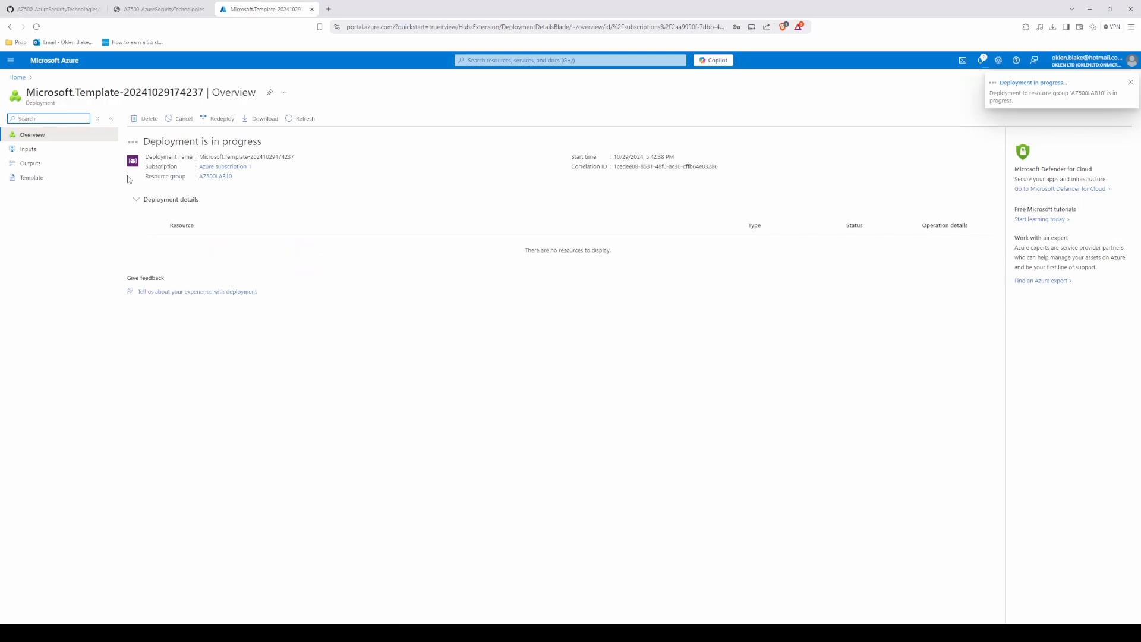
{"action": "left_click", "coordinate": [981, 60]}
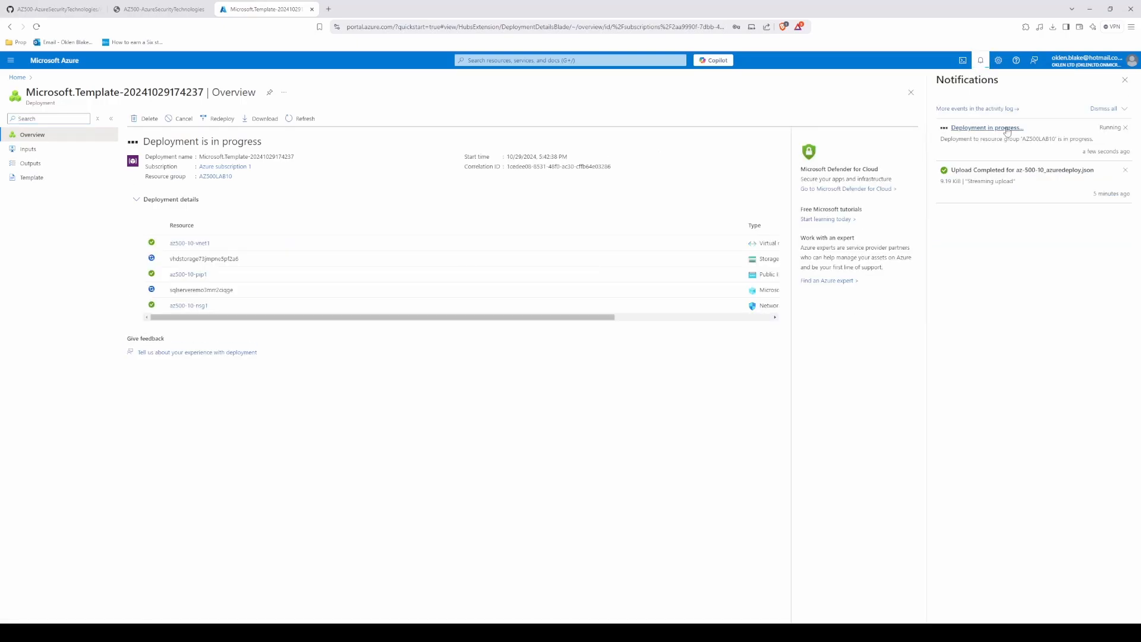
Step: Read the deployment wait note and the Exercise 2 Task 1 instructions for creating a key vault with PowerShell
{"action": "left_click", "coordinate": [189, 9]}
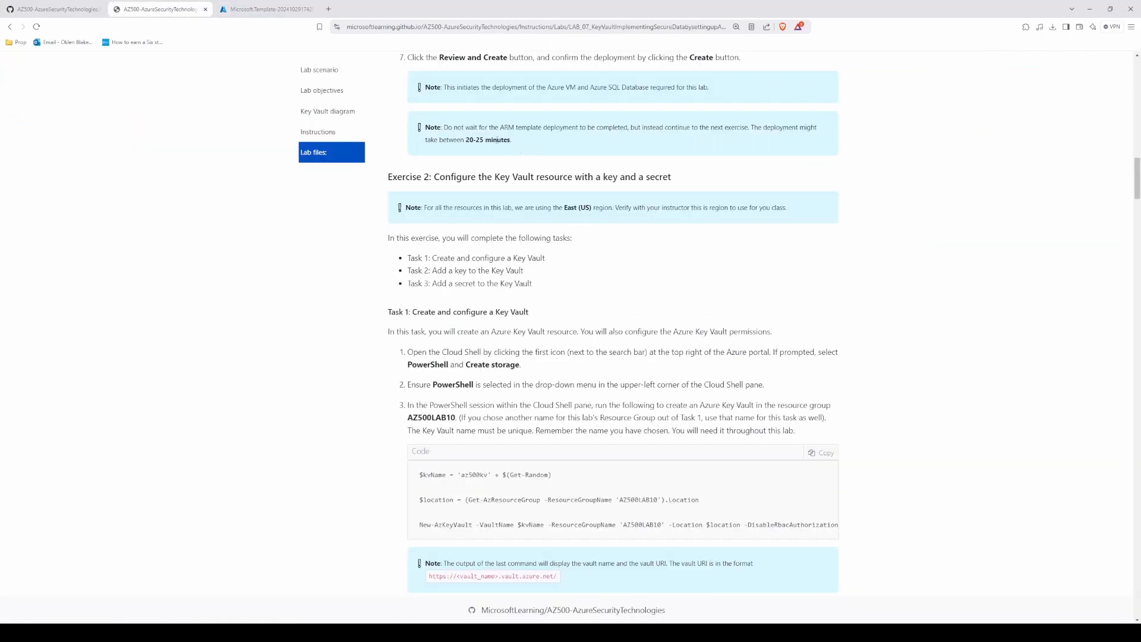
{"action": "left_click_drag", "start_coordinate": [496, 127], "coordinate": [512, 140]}
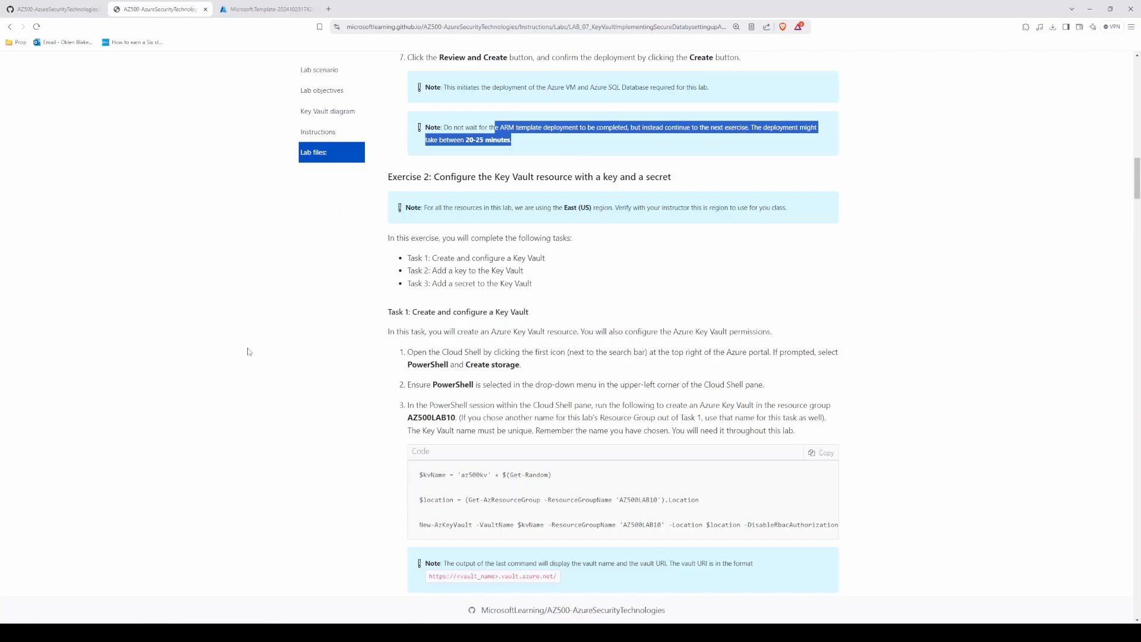
{"action": "left_click", "coordinate": [336, 305]}
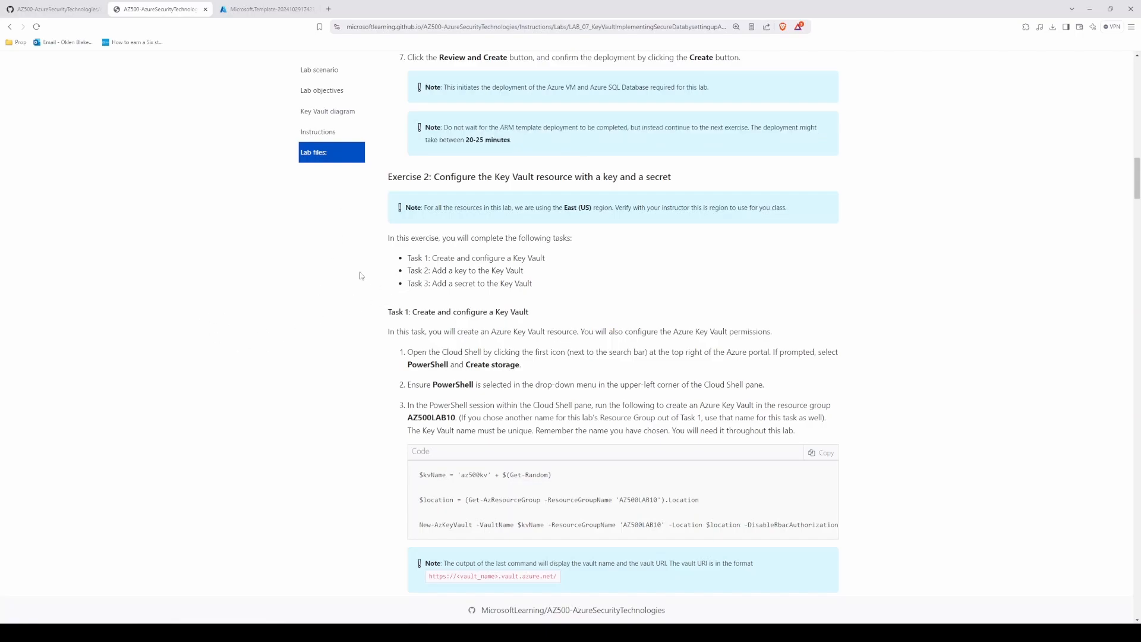
{"action": "scroll", "coordinate": [366, 335], "scroll_direction": "down", "scroll_amount": 1}
{"action": "scroll", "coordinate": [374, 335], "scroll_direction": "down", "scroll_amount": 2}
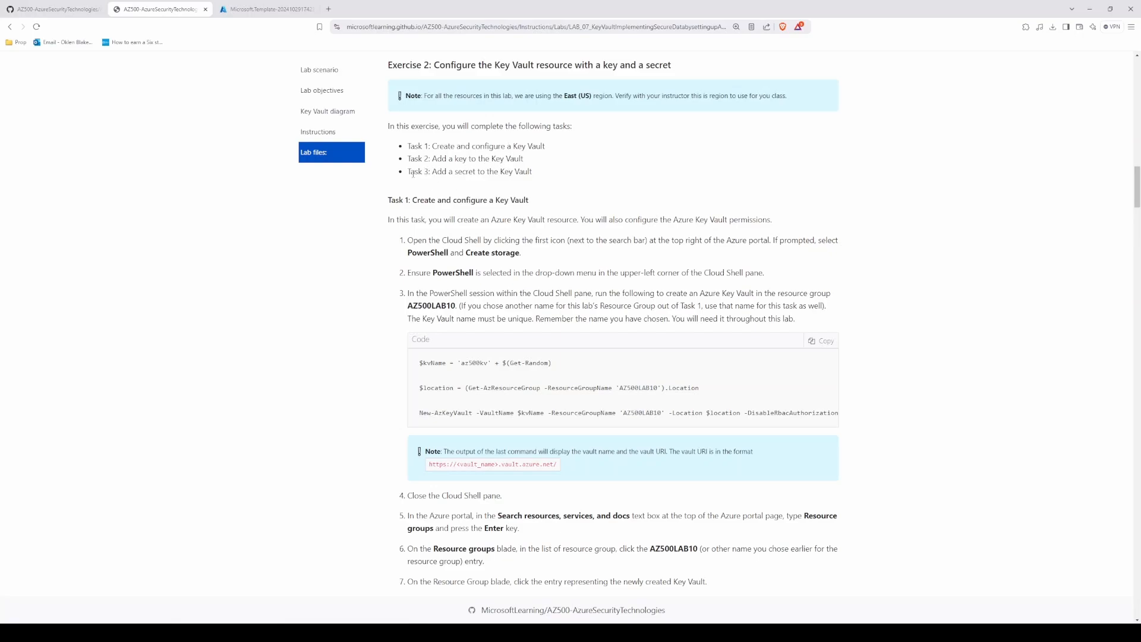
{"action": "scroll", "coordinate": [380, 235], "scroll_direction": "down", "scroll_amount": 3}
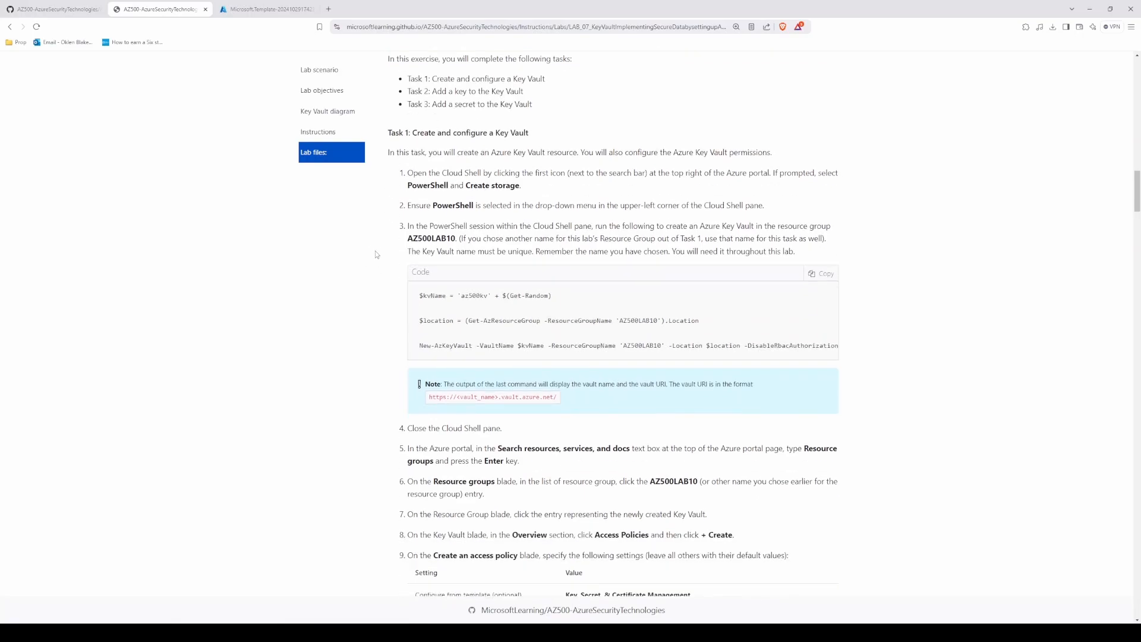
{"action": "scroll", "coordinate": [485, 200], "scroll_direction": "up", "scroll_amount": 1}
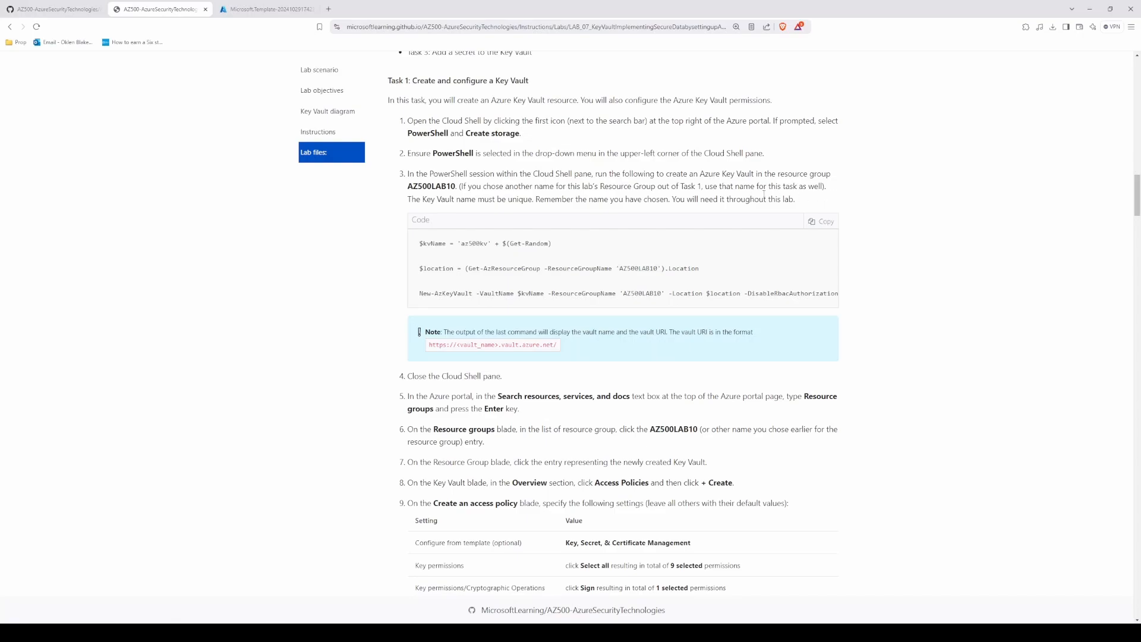
{"action": "left_click_drag", "start_coordinate": [425, 200], "coordinate": [722, 199]}
{"action": "left_click", "coordinate": [582, 203]}
{"action": "scroll", "coordinate": [343, 288], "scroll_direction": "down", "scroll_amount": 1}
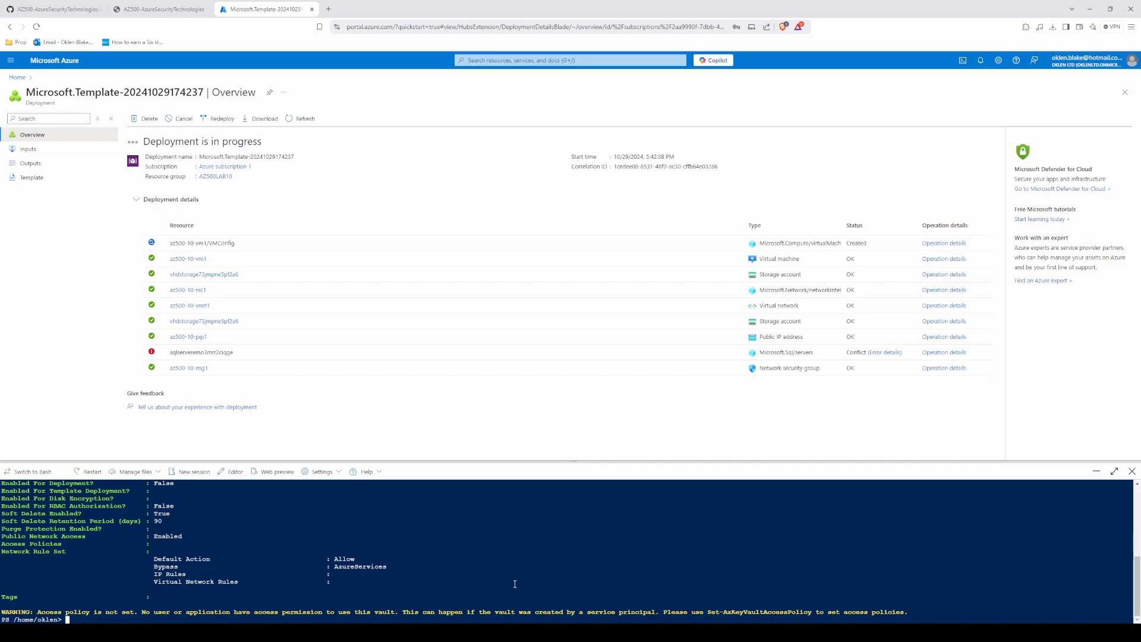
Step: Examine the Cloud Shell output of the New-AzKeyVault command for the vault name and URI
{"action": "scroll", "coordinate": [1138, 533], "scroll_direction": "up", "scroll_amount": 4}
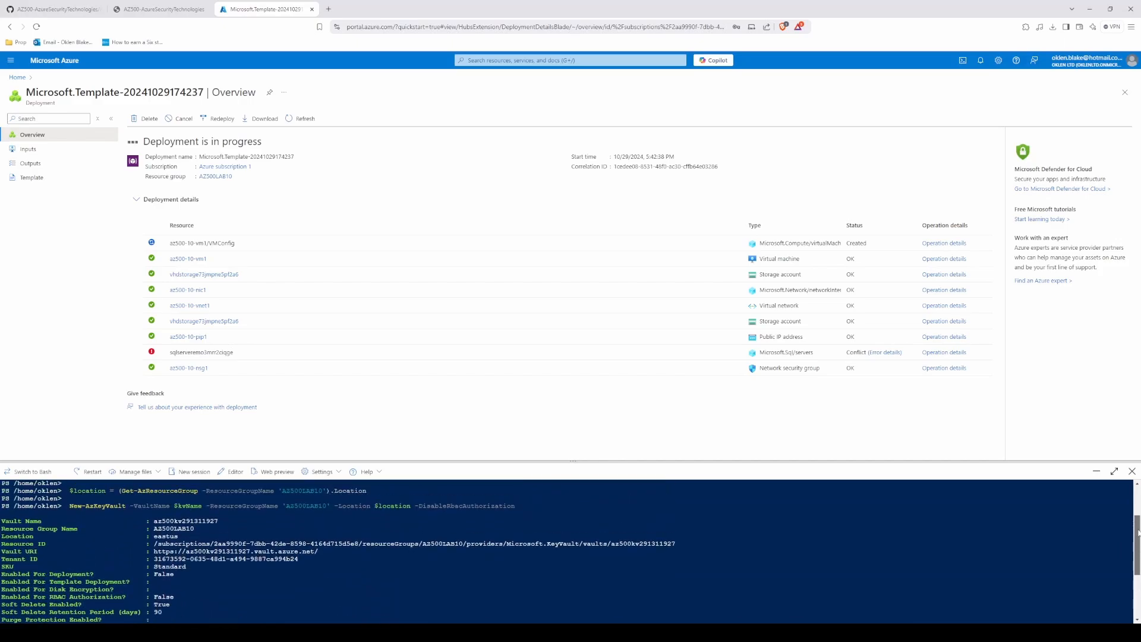
{"action": "scroll", "coordinate": [1138, 532], "scroll_direction": "up", "scroll_amount": 2}
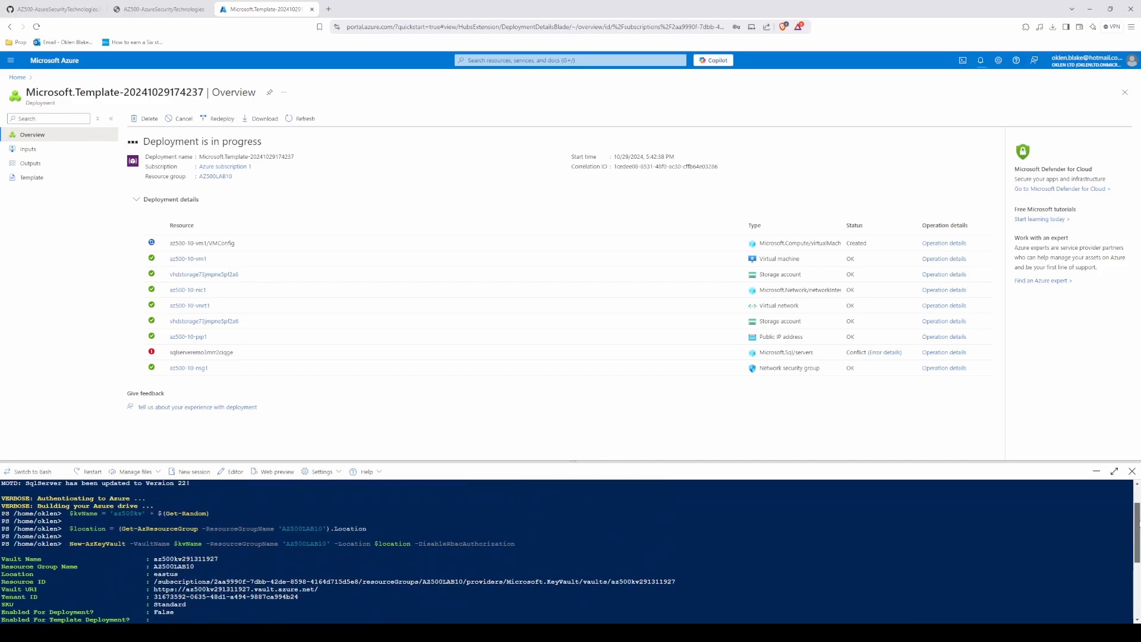
Step: Copy the vault URI from the Cloud Shell output into the Notepad notes with the label "Vault URI -", and add a vault line above it
{"action": "scroll", "coordinate": [1138, 526], "scroll_direction": "down", "scroll_amount": 3}
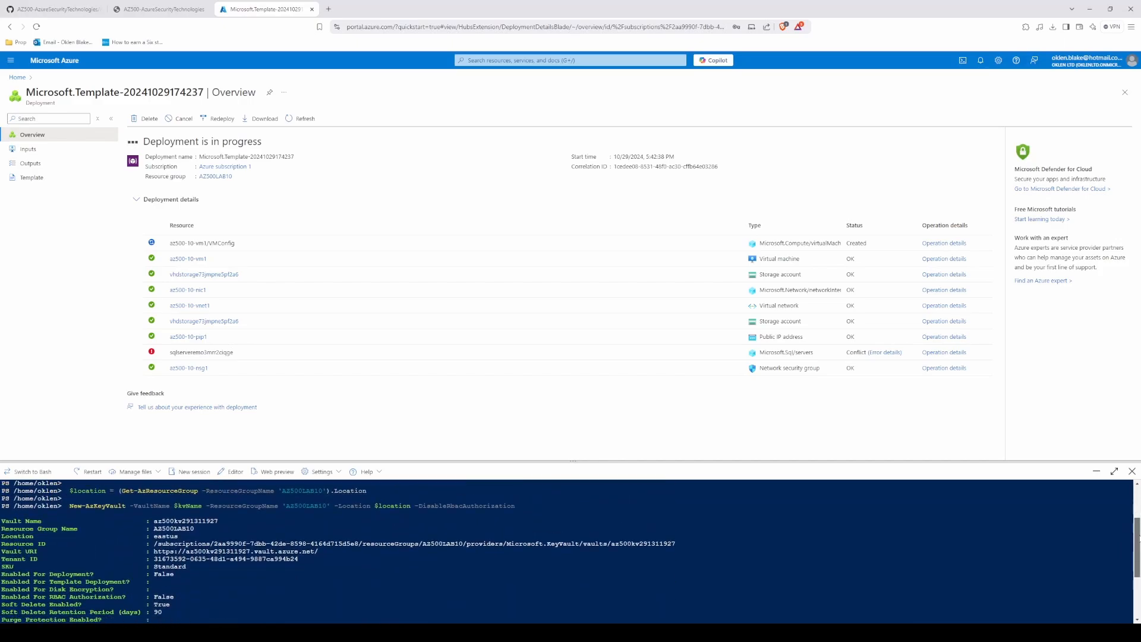
{"action": "scroll", "coordinate": [1138, 535], "scroll_direction": "down", "scroll_amount": 1}
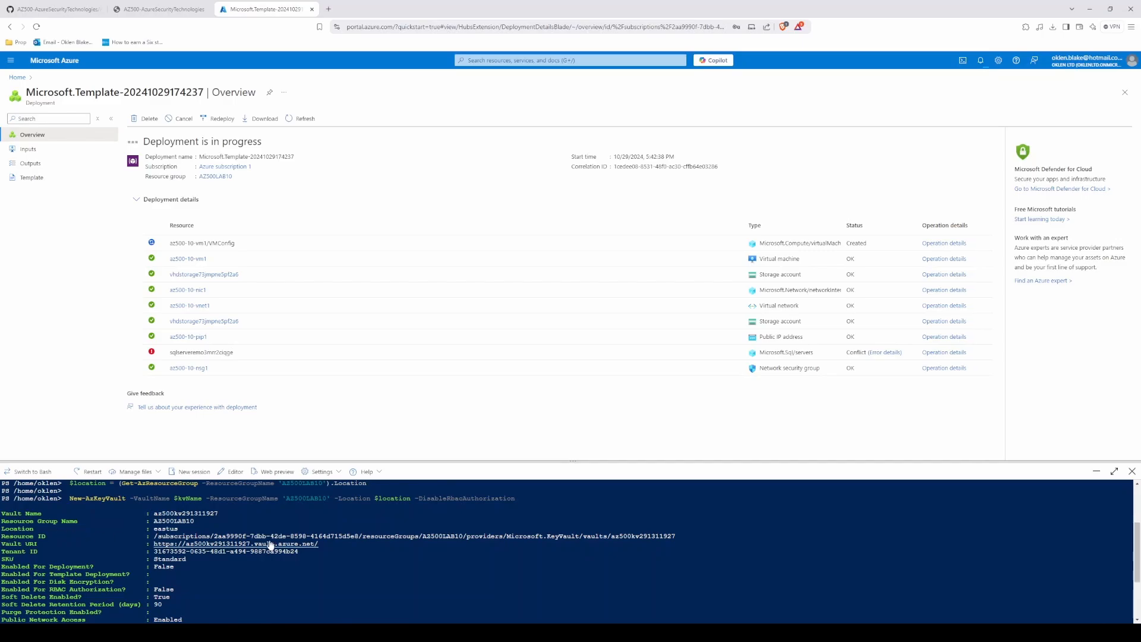
{"action": "left_click_drag", "start_coordinate": [322, 544], "coordinate": [216, 538]}
{"action": "type", "text": "Va"}
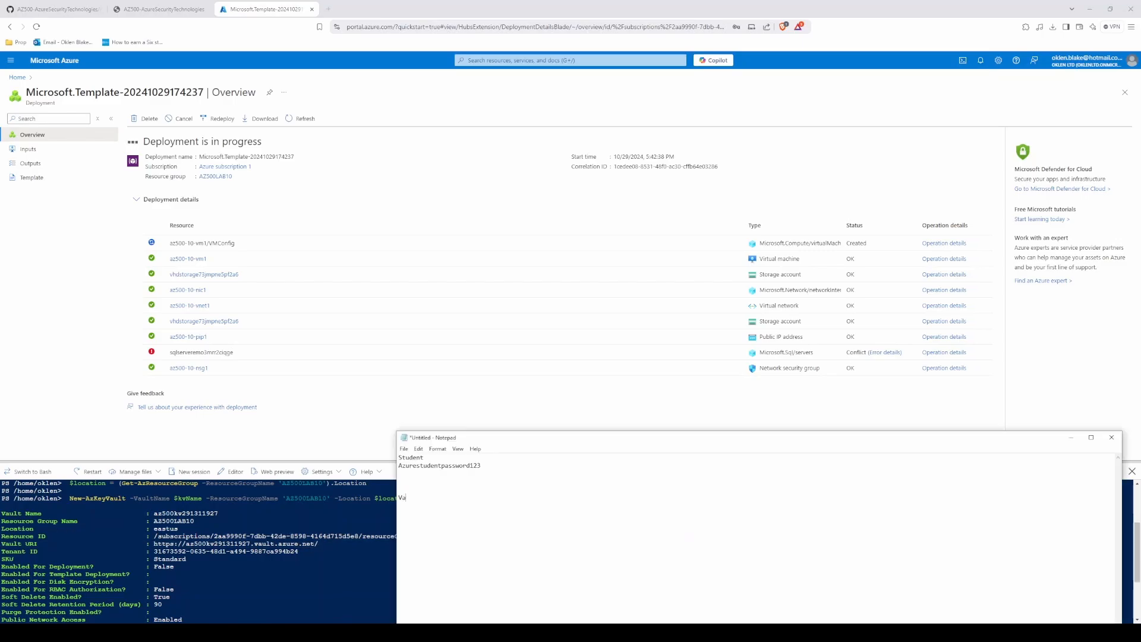
{"action": "type", "text": "ult URI -"}
{"action": "key", "text": "ctrl+v"}
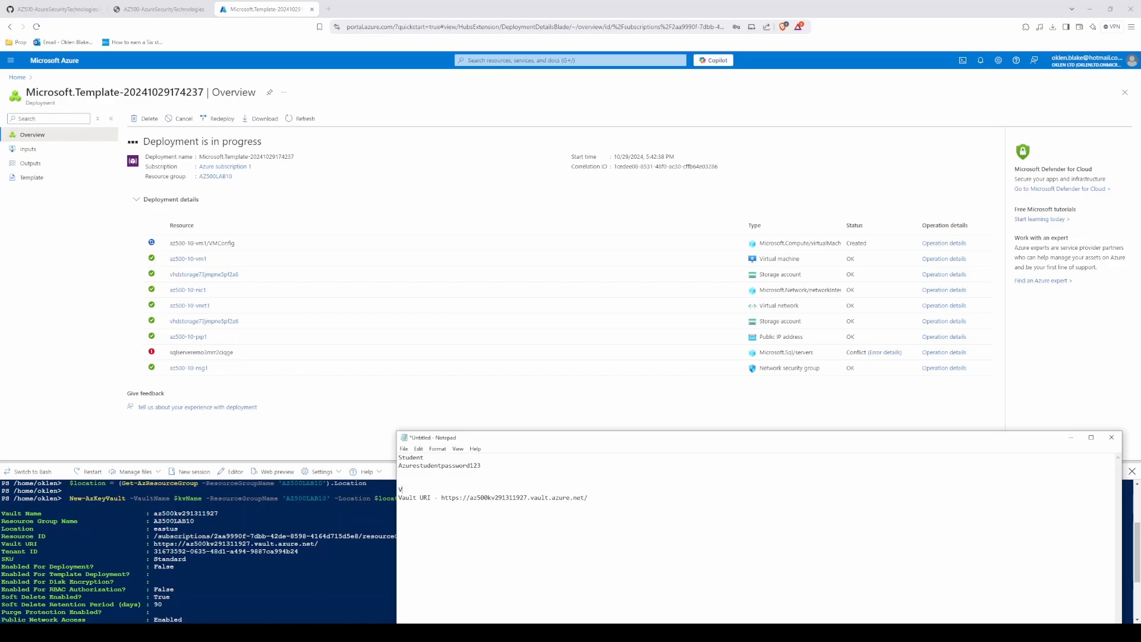
{"action": "type", "text": "ault Name -"}
{"action": "type", "text": "az500kv291311927"}
{"action": "left_click", "coordinate": [210, 556]}
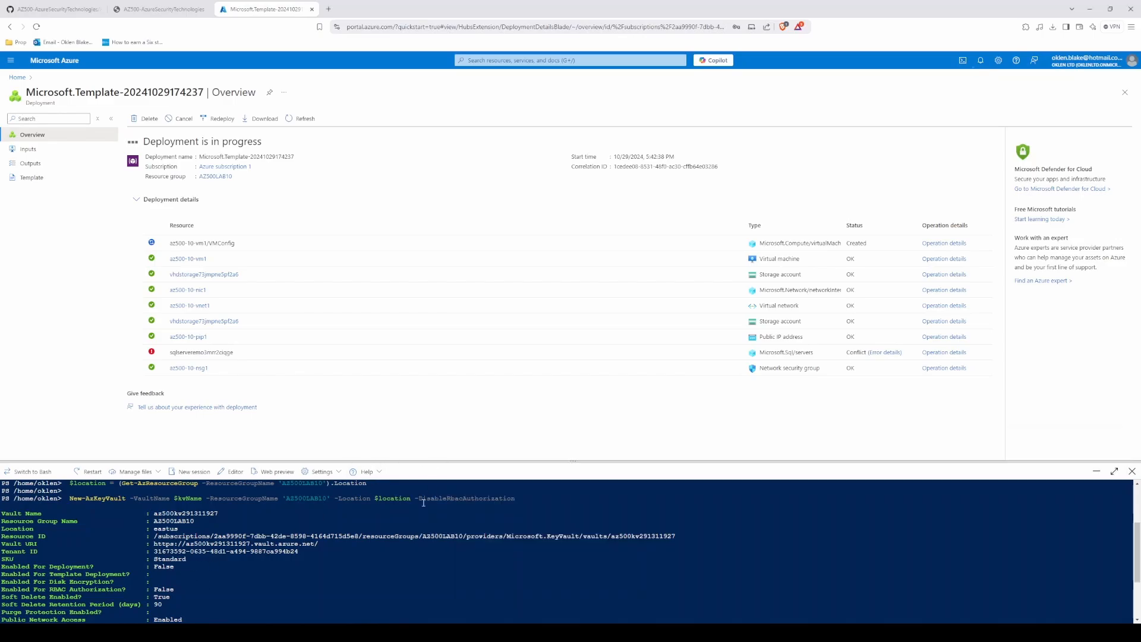
Step: Check the lab instructions and open the az500kv291311927 key vault from the AZ500LAB10 resource group
{"action": "left_click_drag", "start_coordinate": [1137, 563], "coordinate": [1137, 596]}
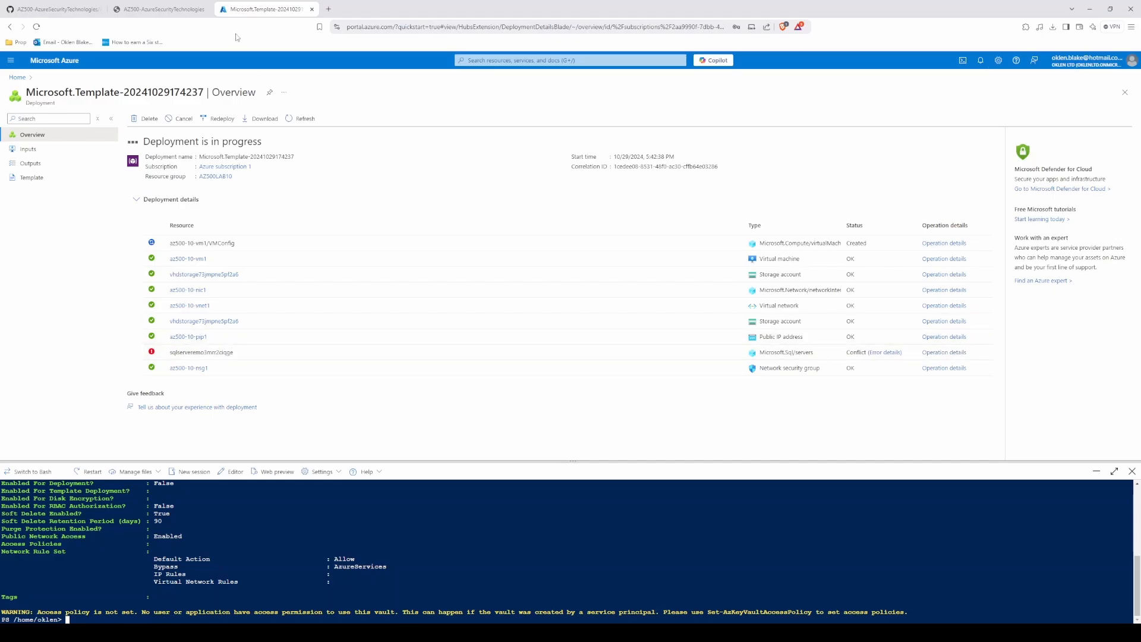
{"action": "left_click", "coordinate": [138, 8]}
{"action": "scroll", "coordinate": [426, 292], "scroll_direction": "down", "scroll_amount": 1}
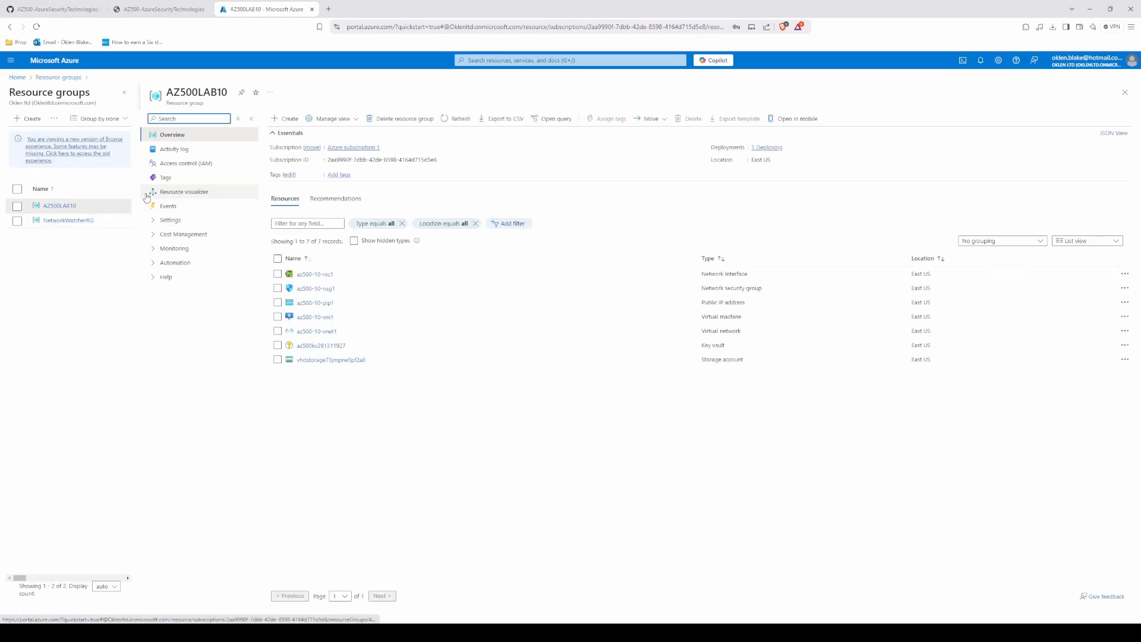
{"action": "left_click", "coordinate": [321, 346]}
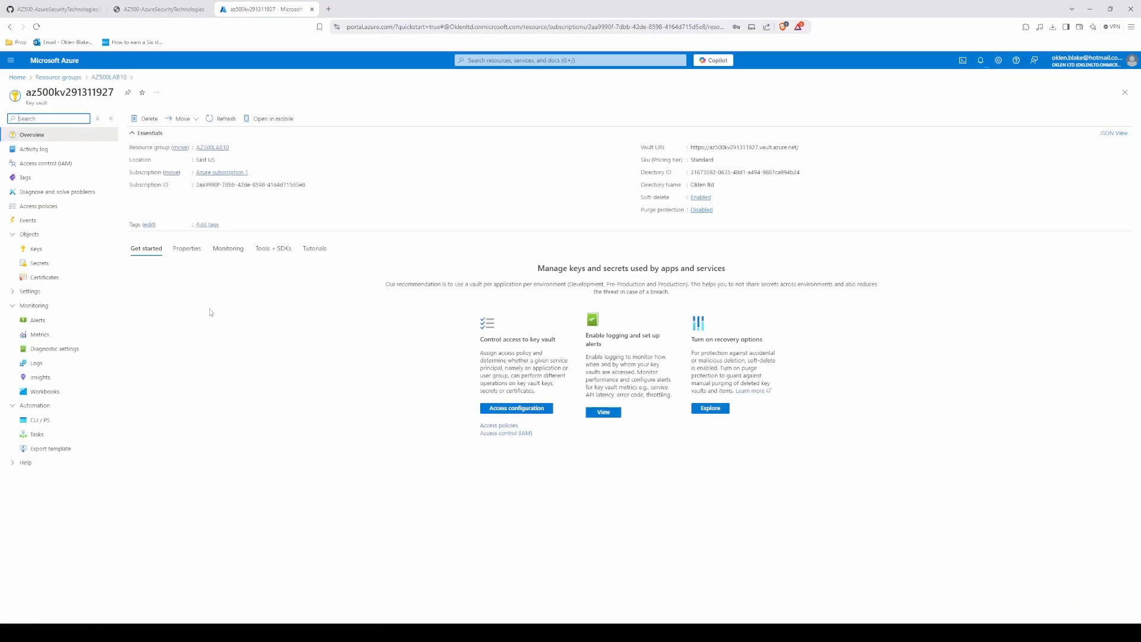
Step: Read the lab's step 8 and 9 instructions for creating the key vault access policy, and return to the portal
{"action": "left_click", "coordinate": [152, 9]}
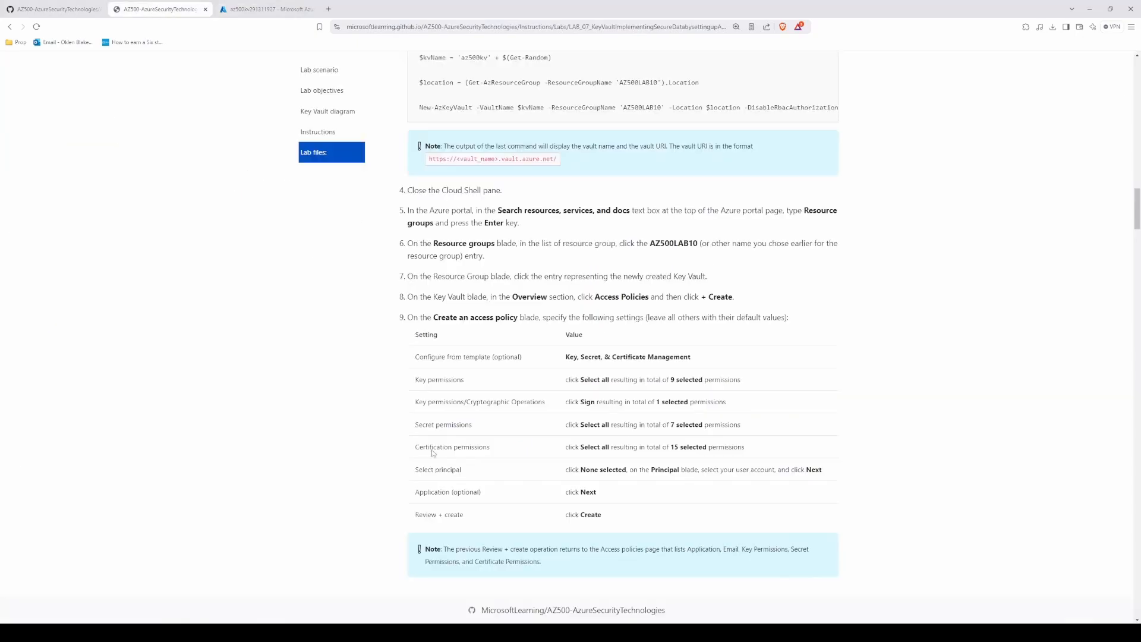
{"action": "scroll", "coordinate": [351, 333], "scroll_direction": "down", "scroll_amount": 1}
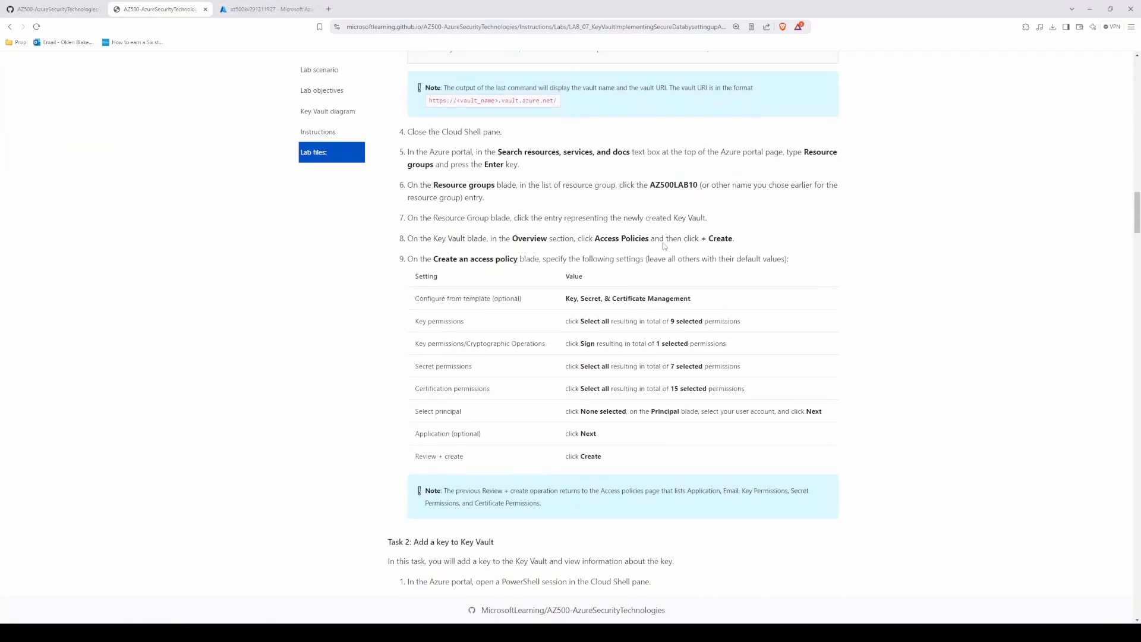
{"action": "left_click", "coordinate": [268, 9]}
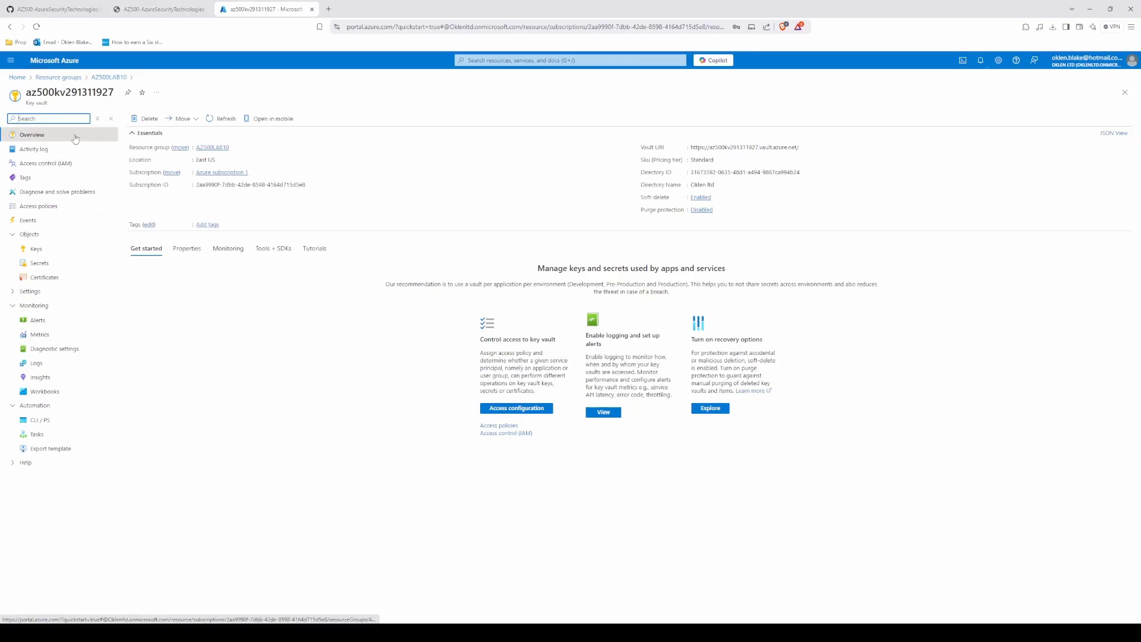
Step: Open the key vault's access policies and start creating a new access policy
{"action": "left_click", "coordinate": [48, 251]}
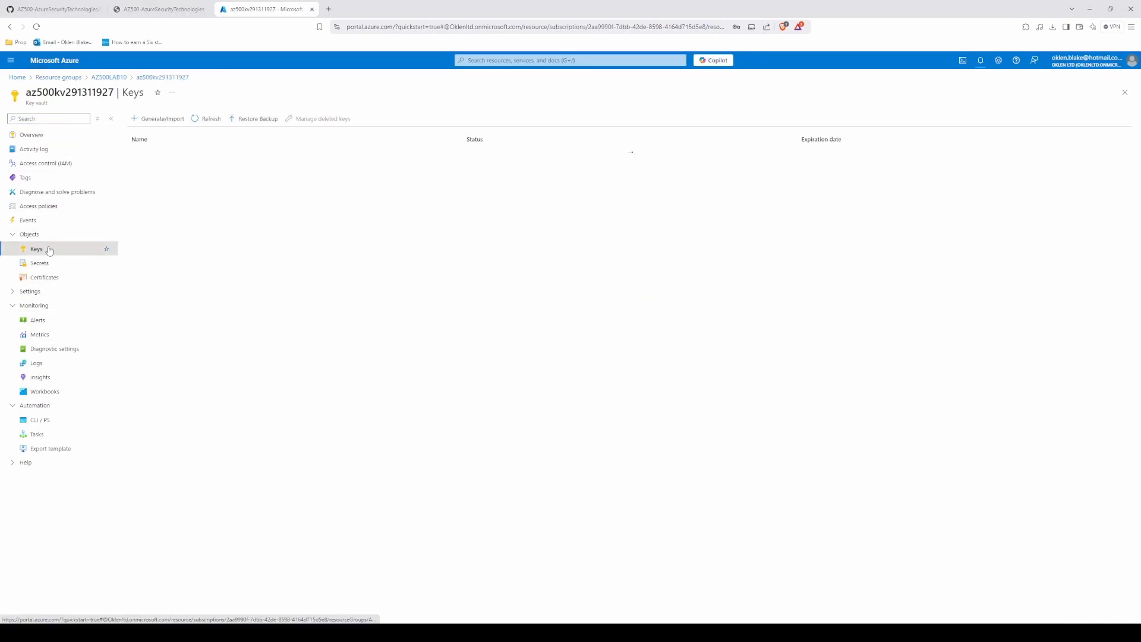
{"action": "left_click", "coordinate": [82, 133]}
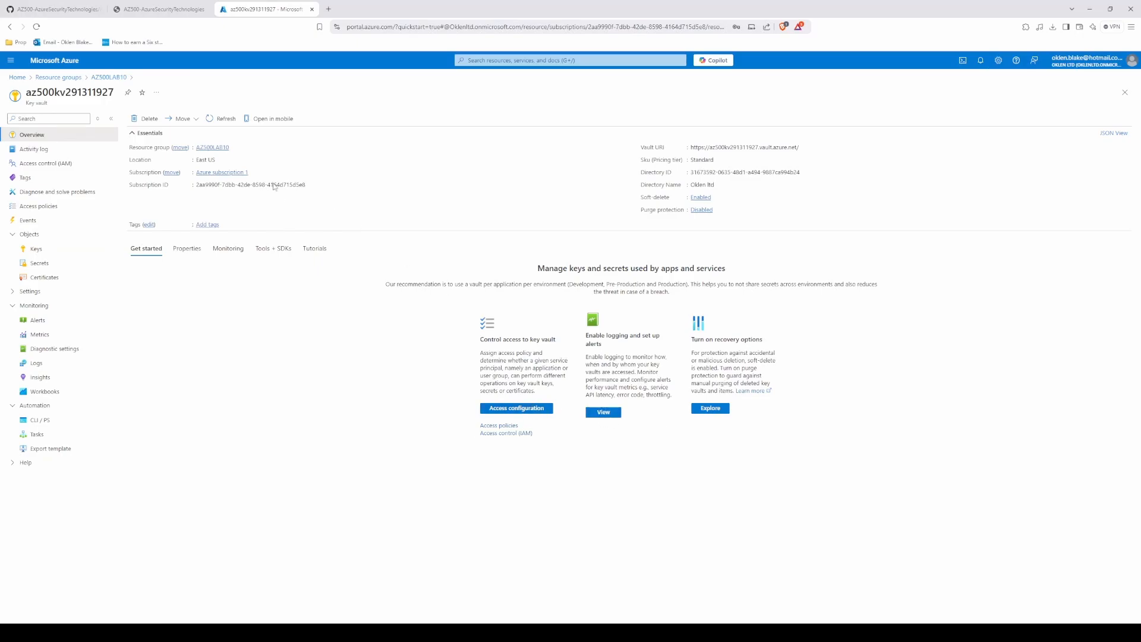
{"action": "left_click", "coordinate": [41, 207]}
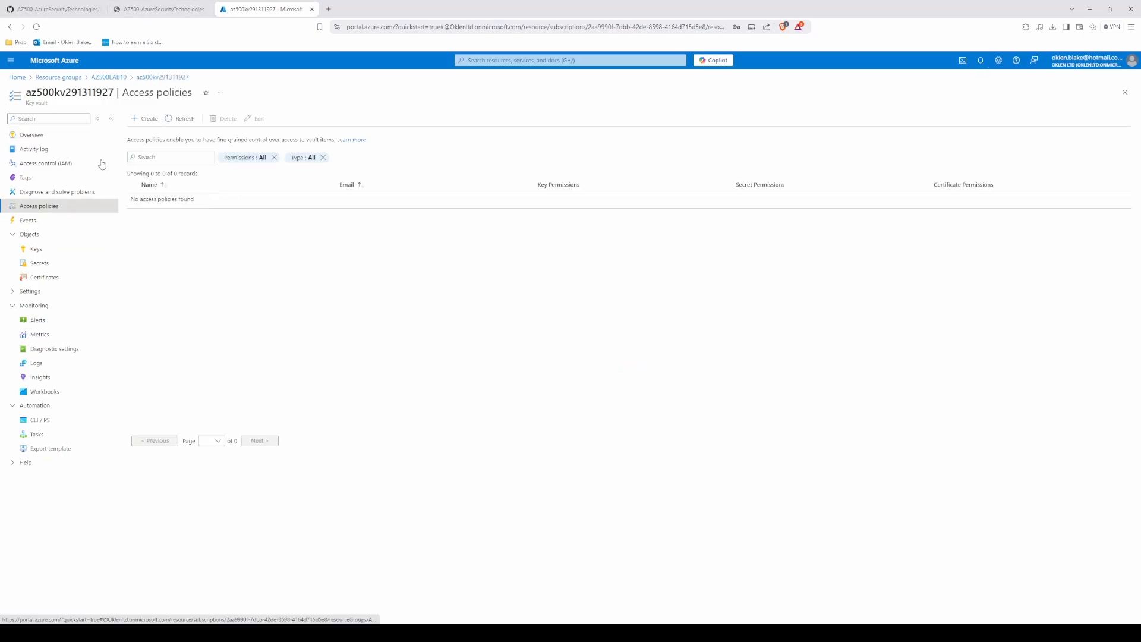
{"action": "left_click", "coordinate": [150, 119]}
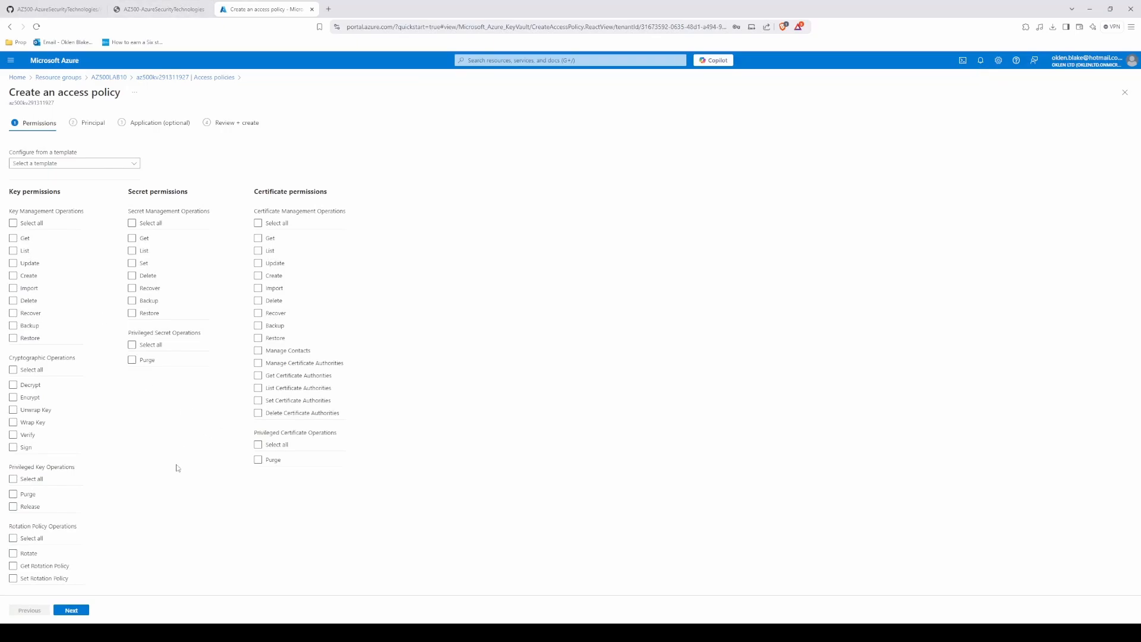
Step: Apply the Key & Secret Management template, and add the Sign cryptographic permission and all certificate management permissions
{"action": "left_click", "coordinate": [84, 163]}
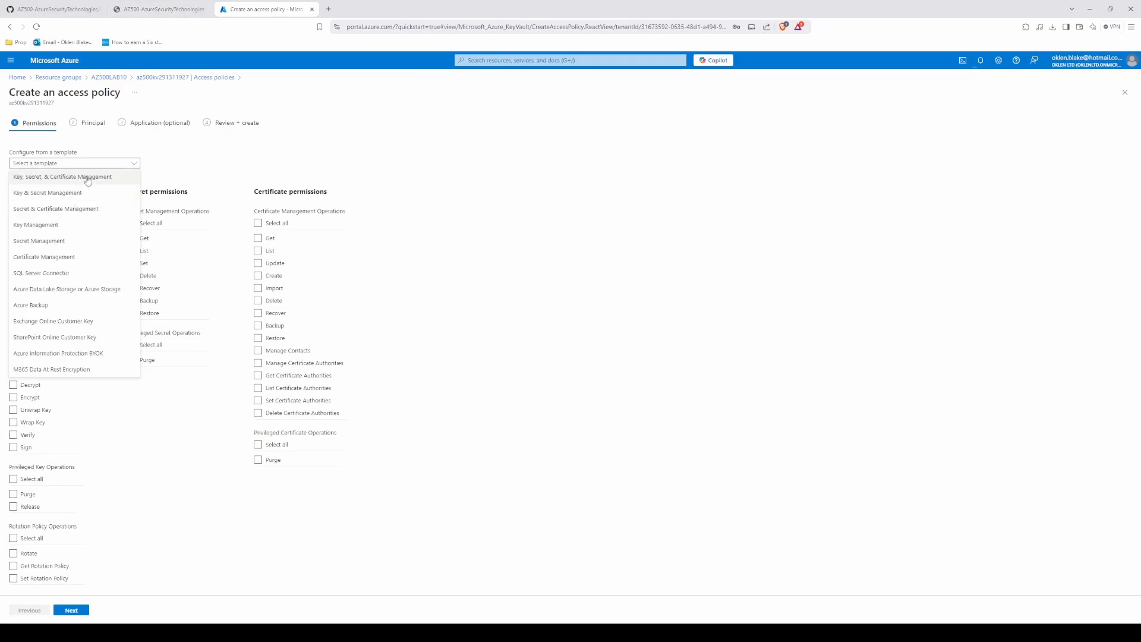
{"action": "left_click", "coordinate": [83, 189]}
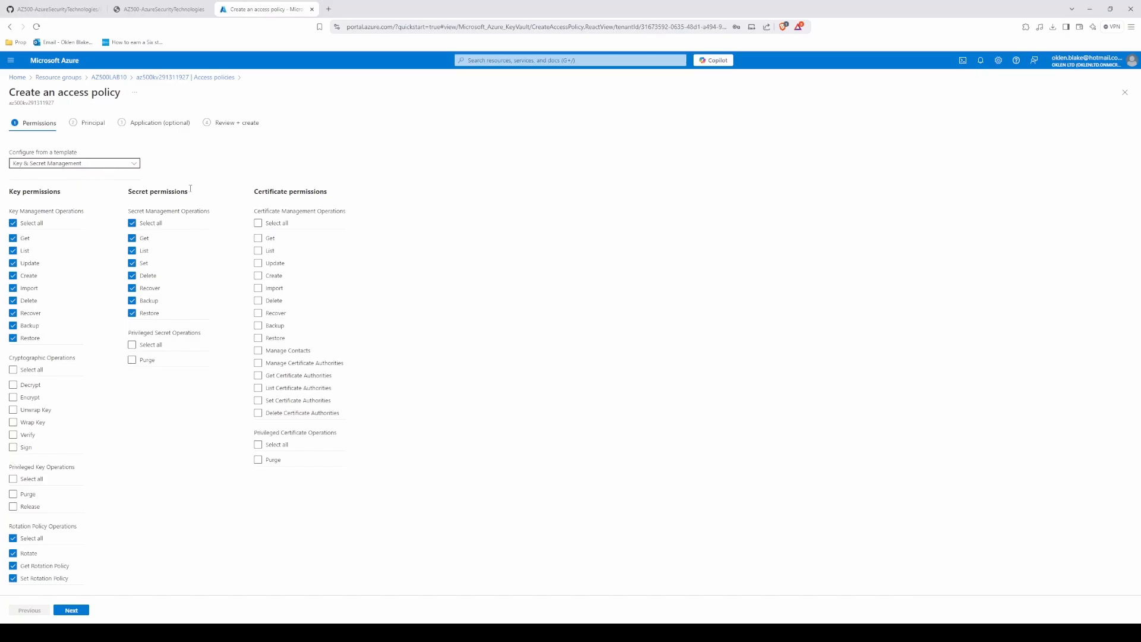
{"action": "left_click", "coordinate": [143, 11]}
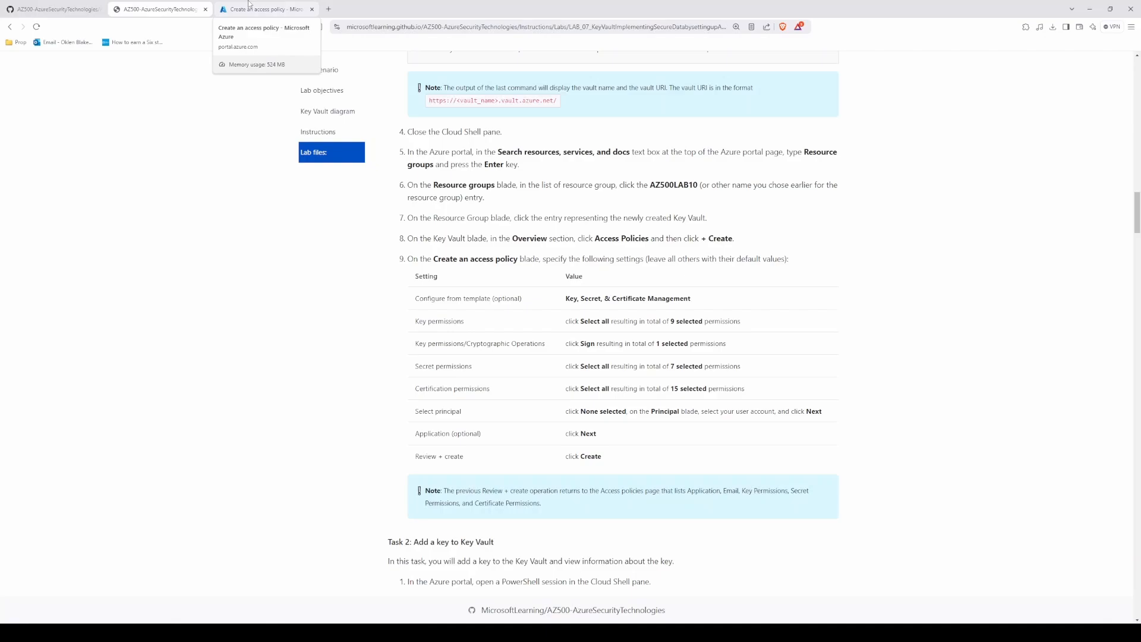
{"action": "left_click", "coordinate": [249, 4]}
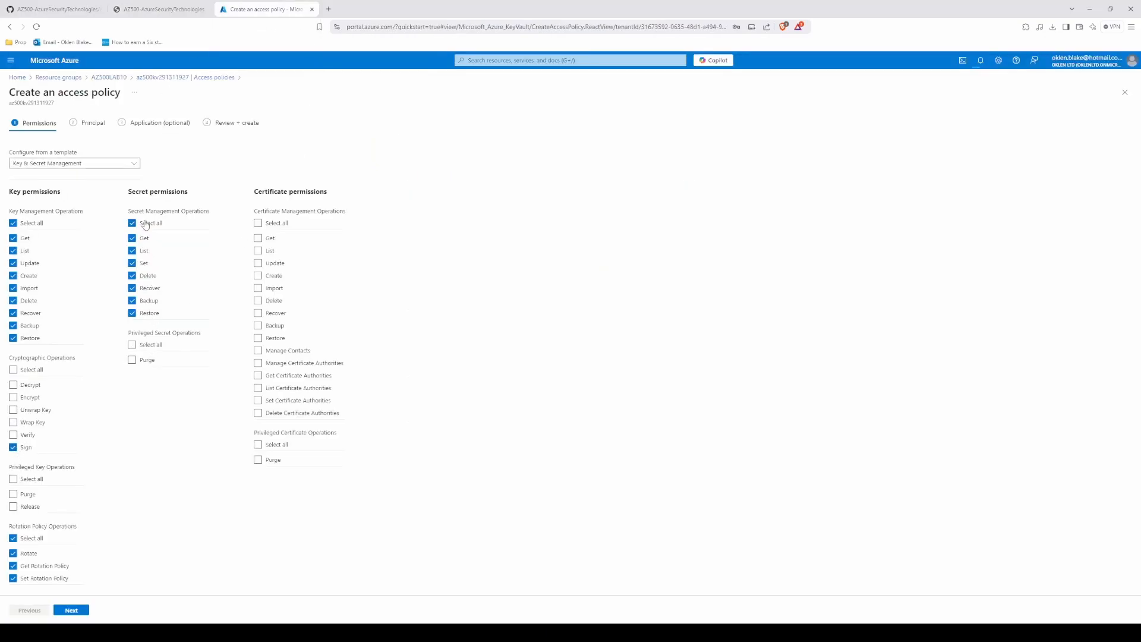
{"action": "left_click", "coordinate": [259, 225]}
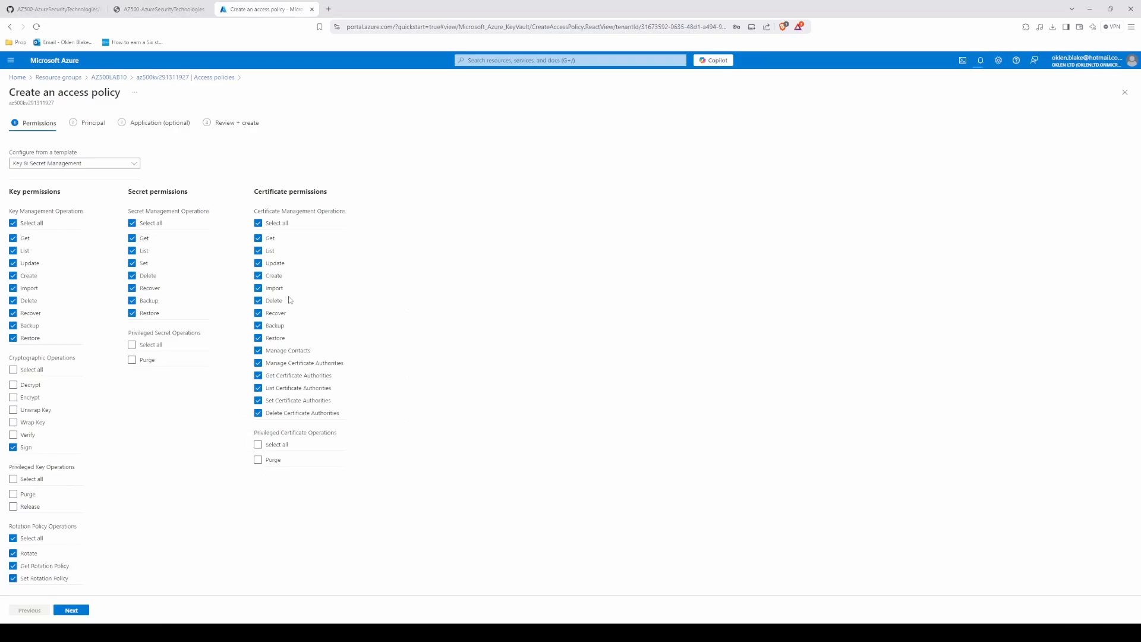
Step: Read the lab's principal and application settings, and open the principal selection of the access policy
{"action": "left_click", "coordinate": [187, 10]}
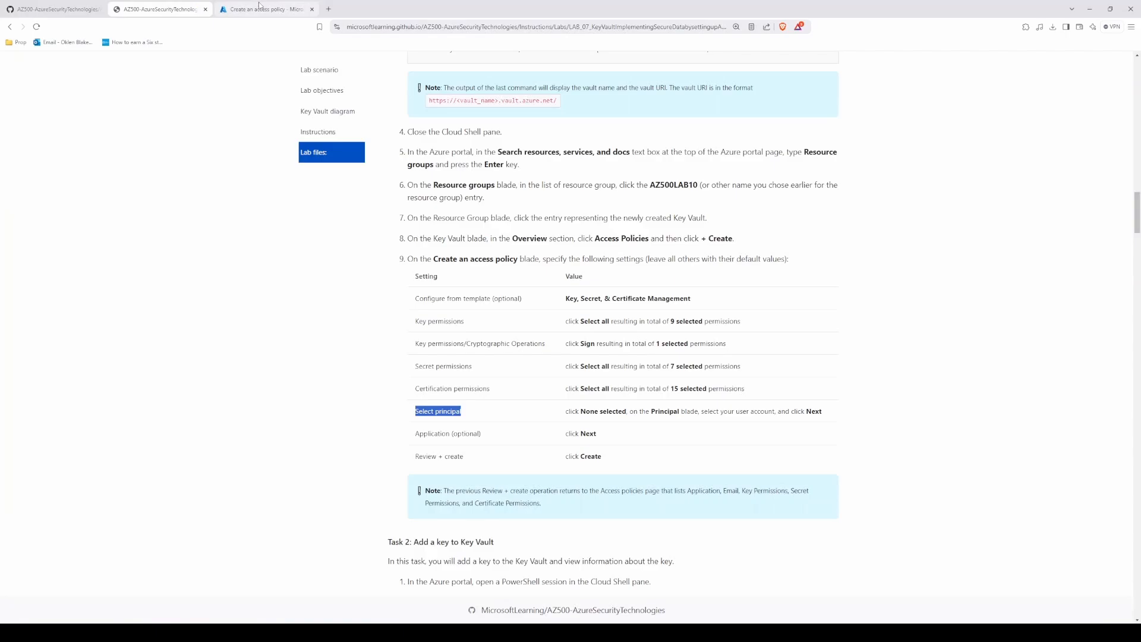
{"action": "left_click_drag", "start_coordinate": [414, 433], "coordinate": [644, 438]}
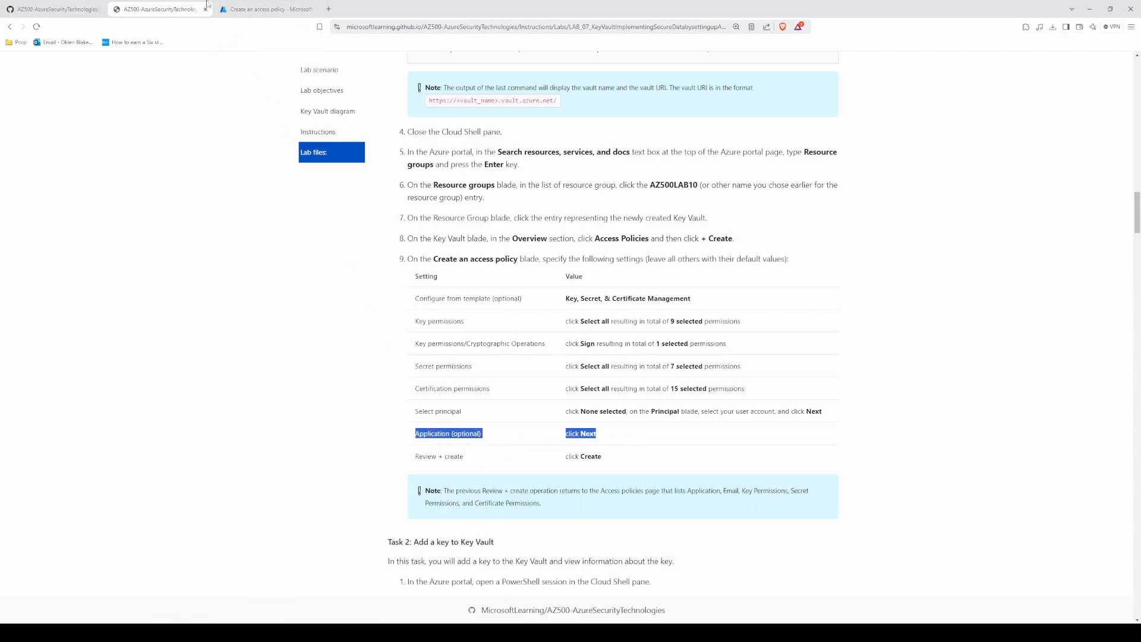
{"action": "left_click", "coordinate": [252, 5]}
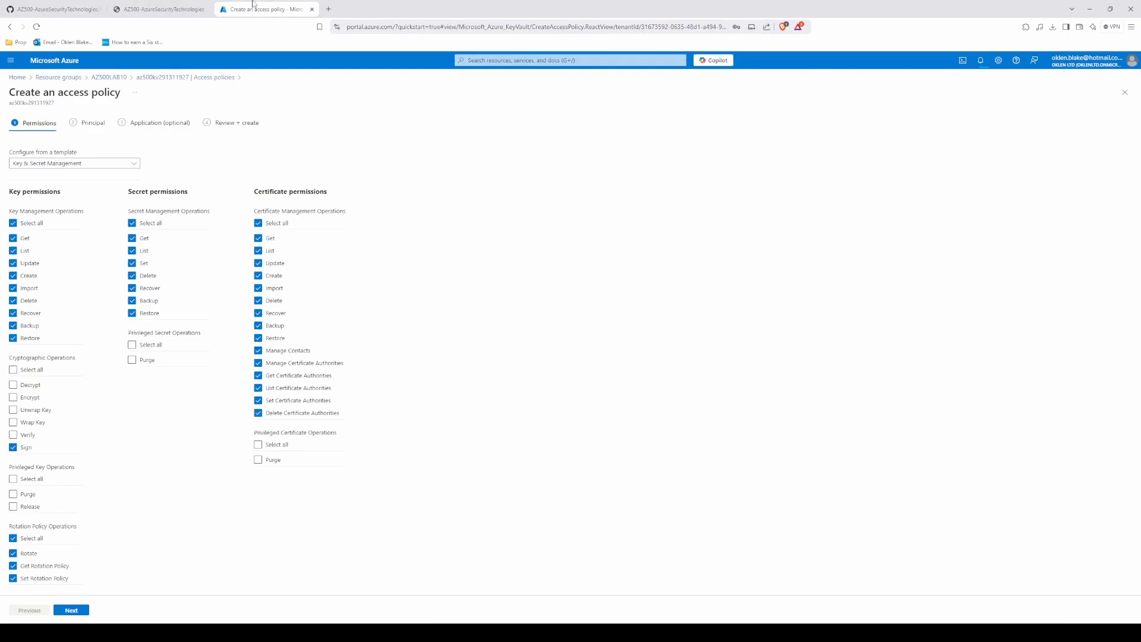
{"action": "left_click", "coordinate": [82, 127]}
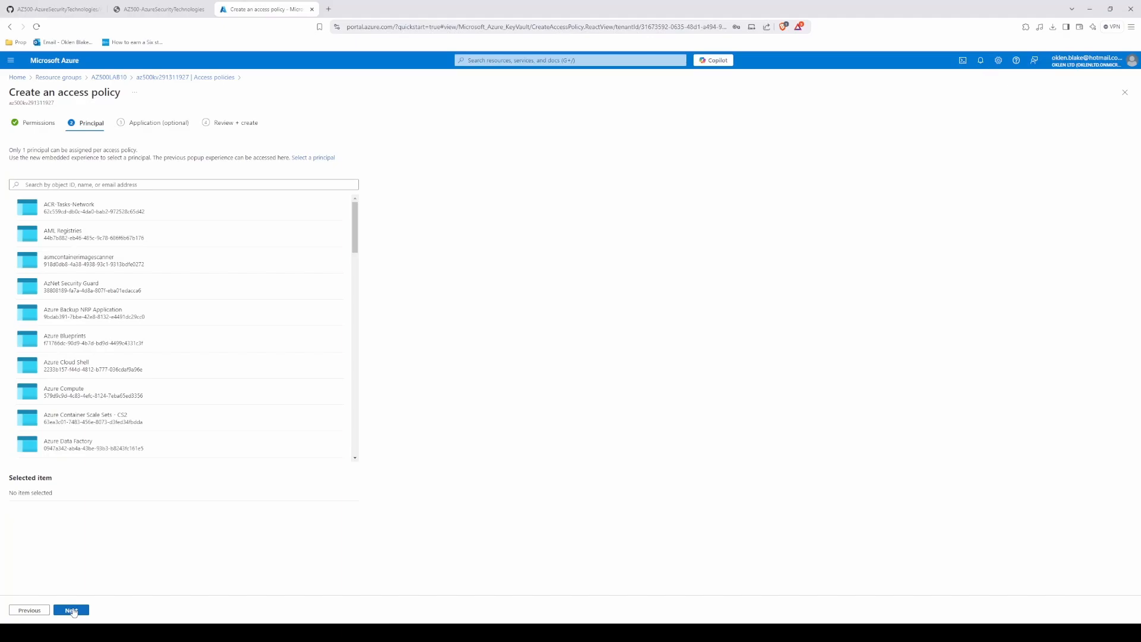
Step: Try to continue the access policy without a principal, and recheck the lab's instructions for selecting one
{"action": "left_click", "coordinate": [72, 612]}
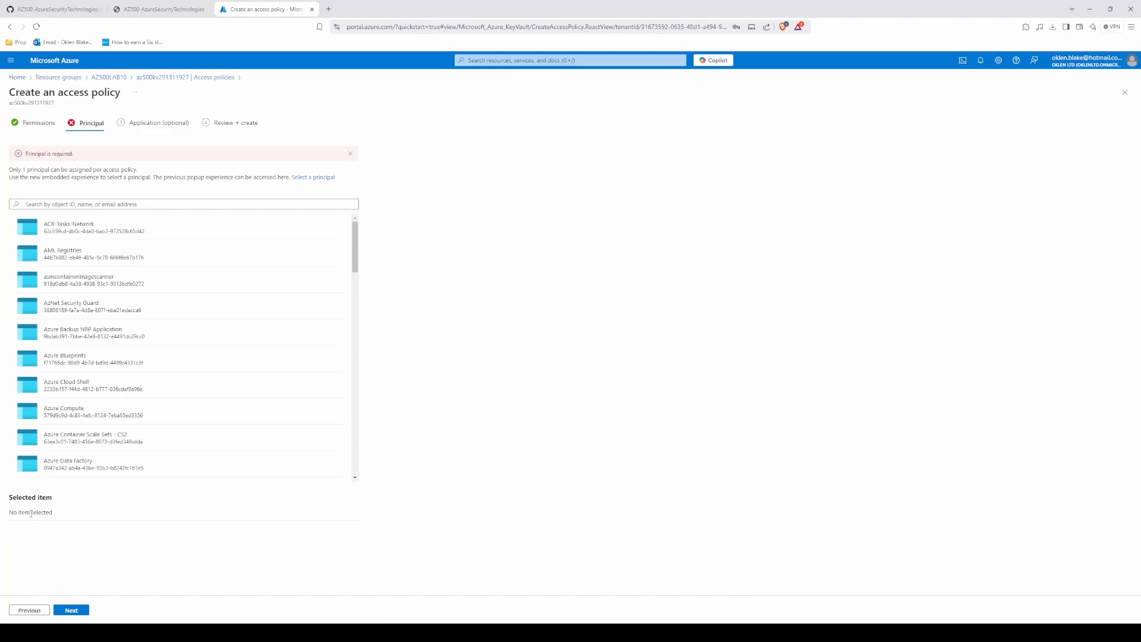
{"action": "left_click", "coordinate": [178, 9]}
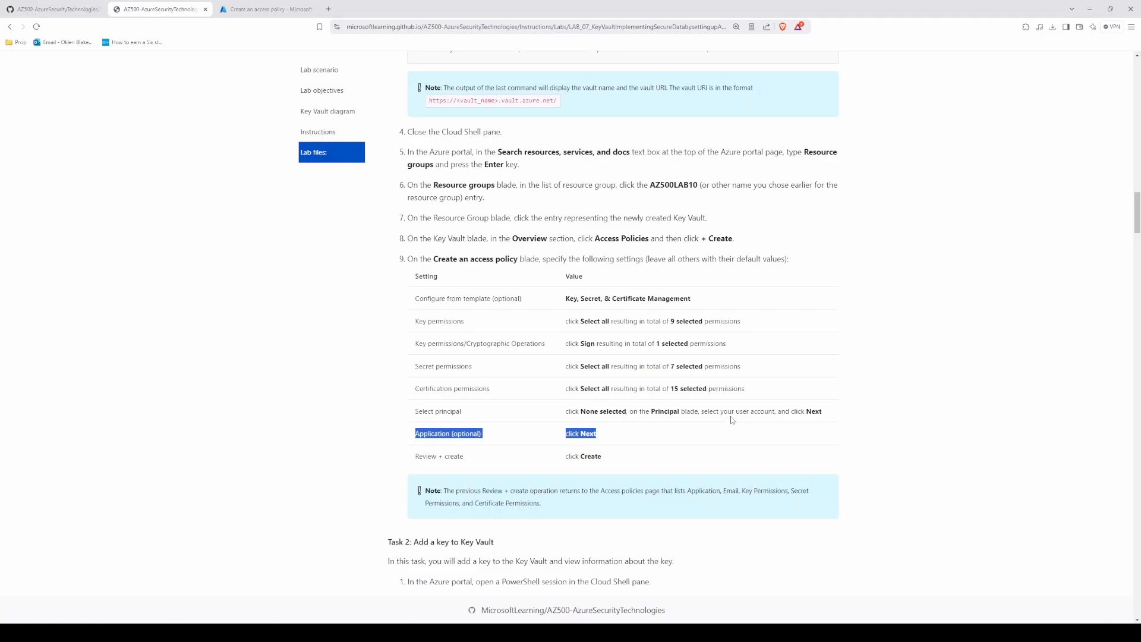
{"action": "left_click", "coordinate": [250, 8]}
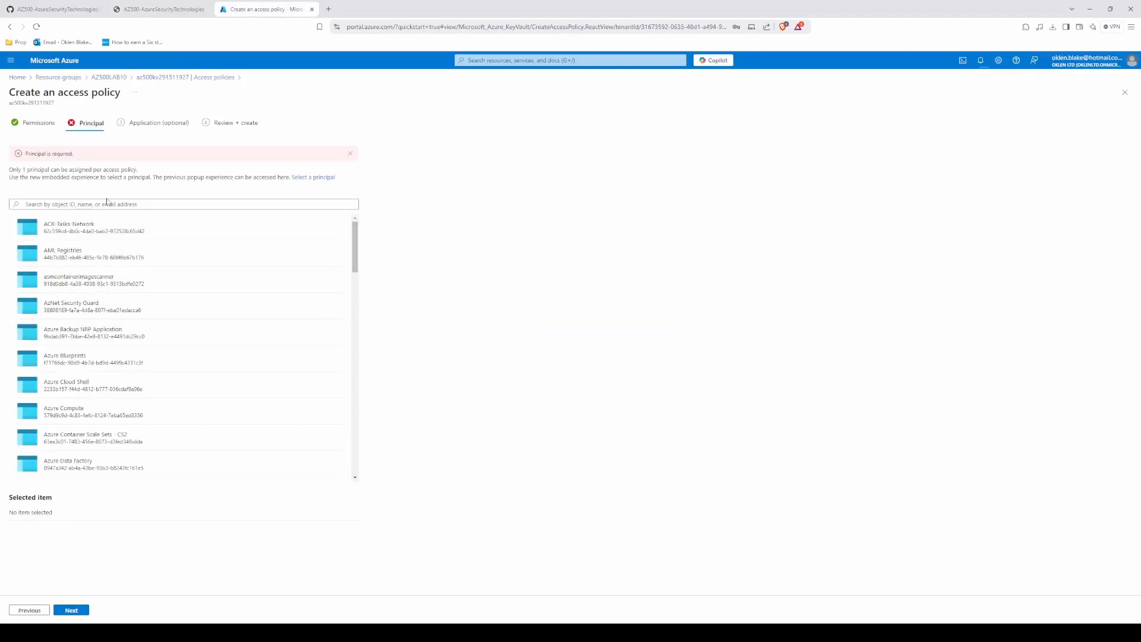
Step: Search for the account name, select the matching company account as principal, and create the access policy without an application
{"action": "left_click", "coordinate": [109, 204]}
{"action": "type", "text": "u"}
{"action": "key", "text": "BackSpace"}
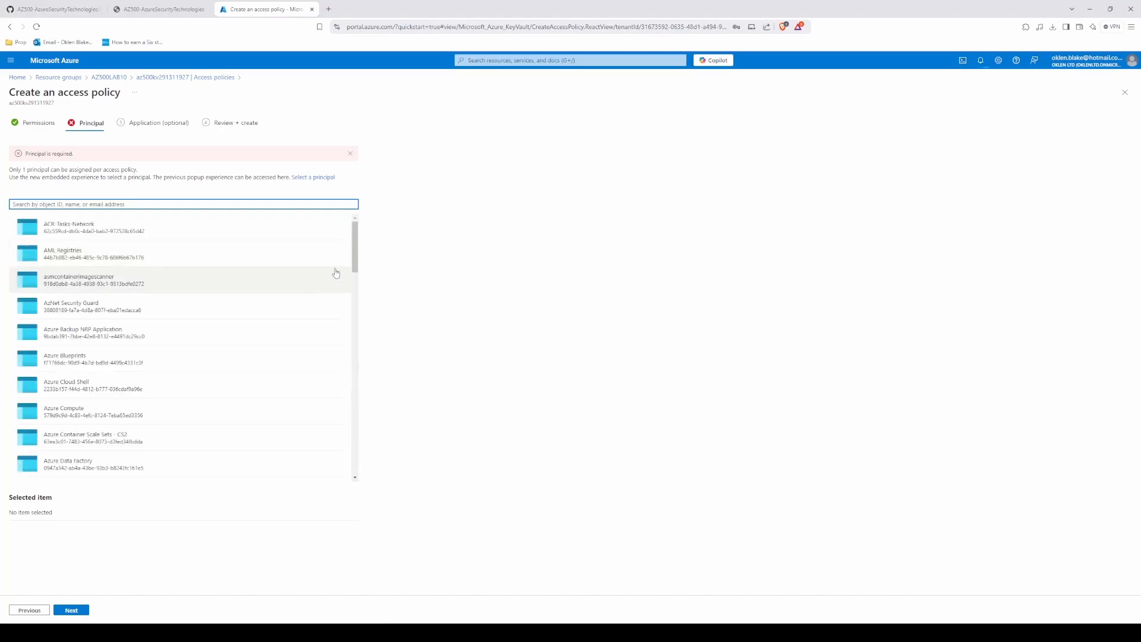
{"action": "type", "text": "ok"}
{"action": "left_click", "coordinate": [237, 238]}
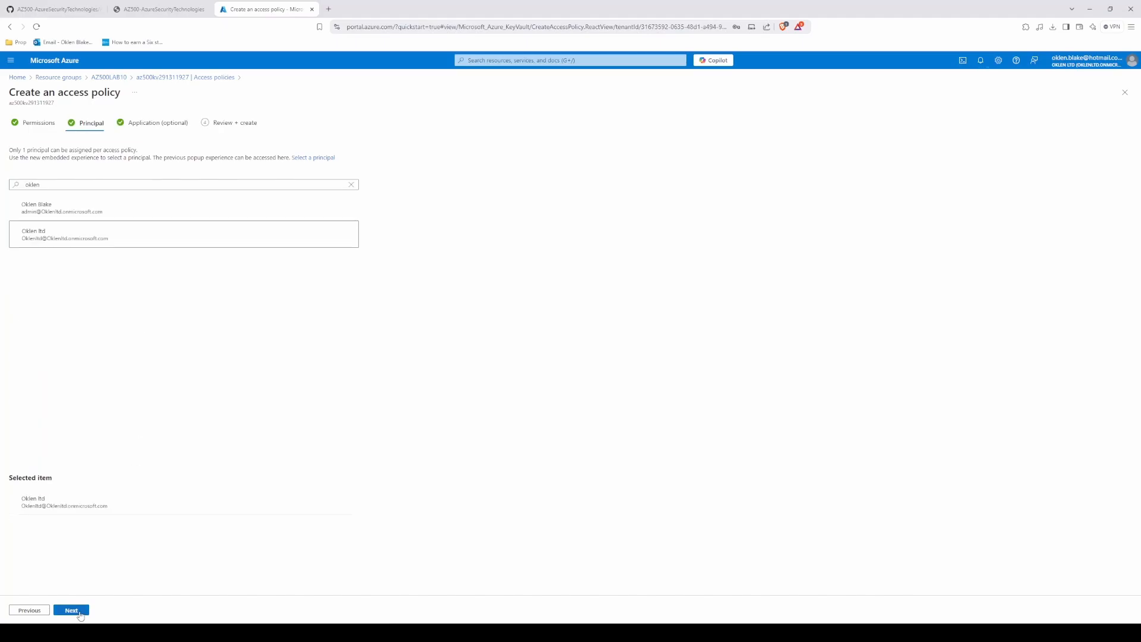
{"action": "left_click", "coordinate": [82, 612]}
{"action": "left_click", "coordinate": [71, 610]}
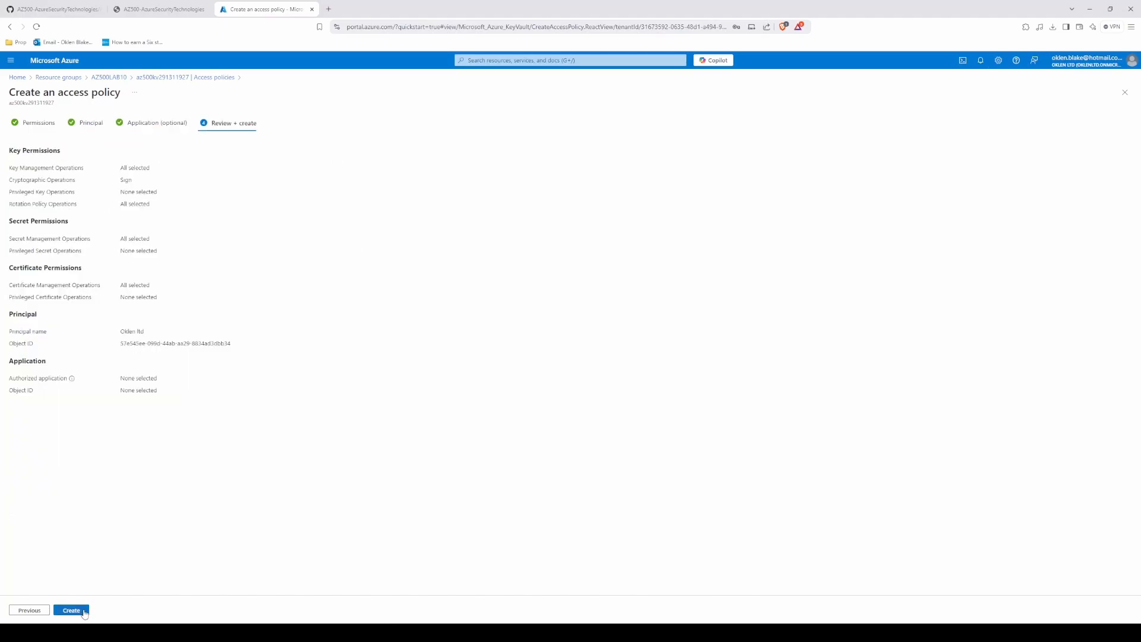
{"action": "left_click", "coordinate": [83, 610]}
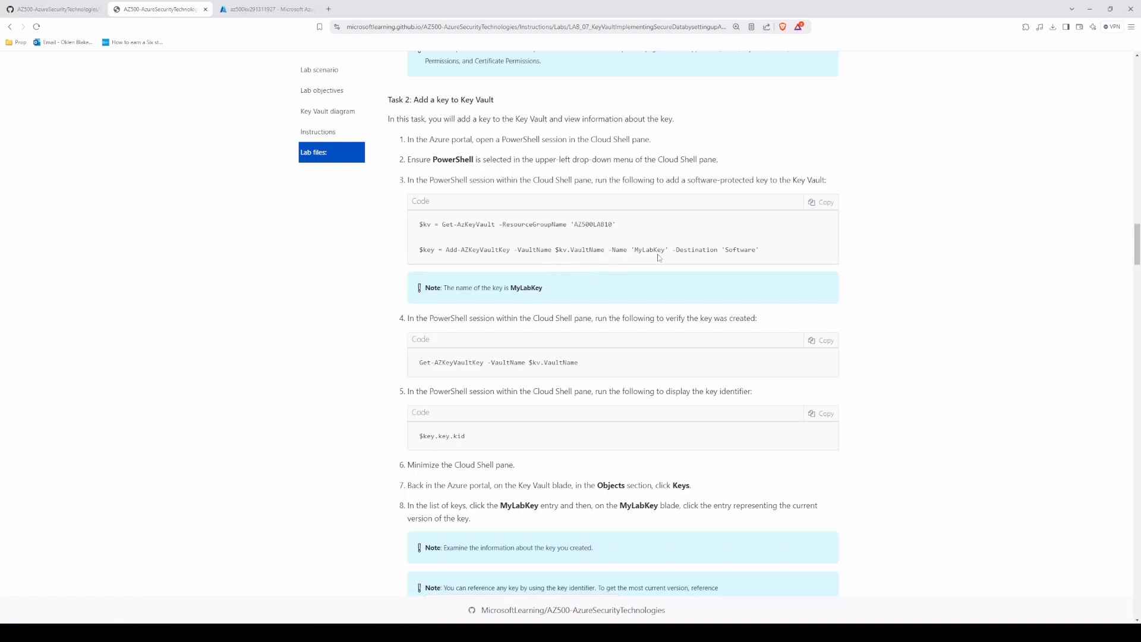
Step: Copy the Task 2 commands from the lab and run them in Cloud Shell to add a software-protected key named MyLabKey
{"action": "left_click", "coordinate": [822, 202]}
{"action": "key", "text": "ctrl+Tab"}
{"action": "key", "text": "ctrl+v"}
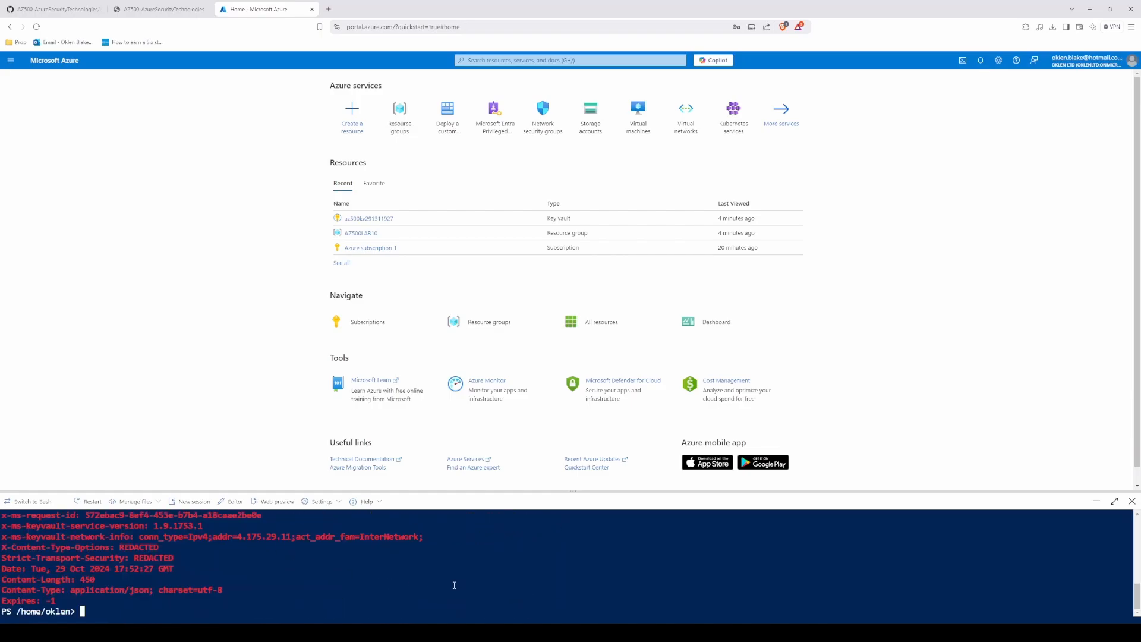
Step: Examine the Add-AZKeyVaultKey output in Cloud Shell and open the az500kv291311927 key vault from the recent resources
{"action": "left_click_drag", "start_coordinate": [1138, 597], "coordinate": [1138, 556]}
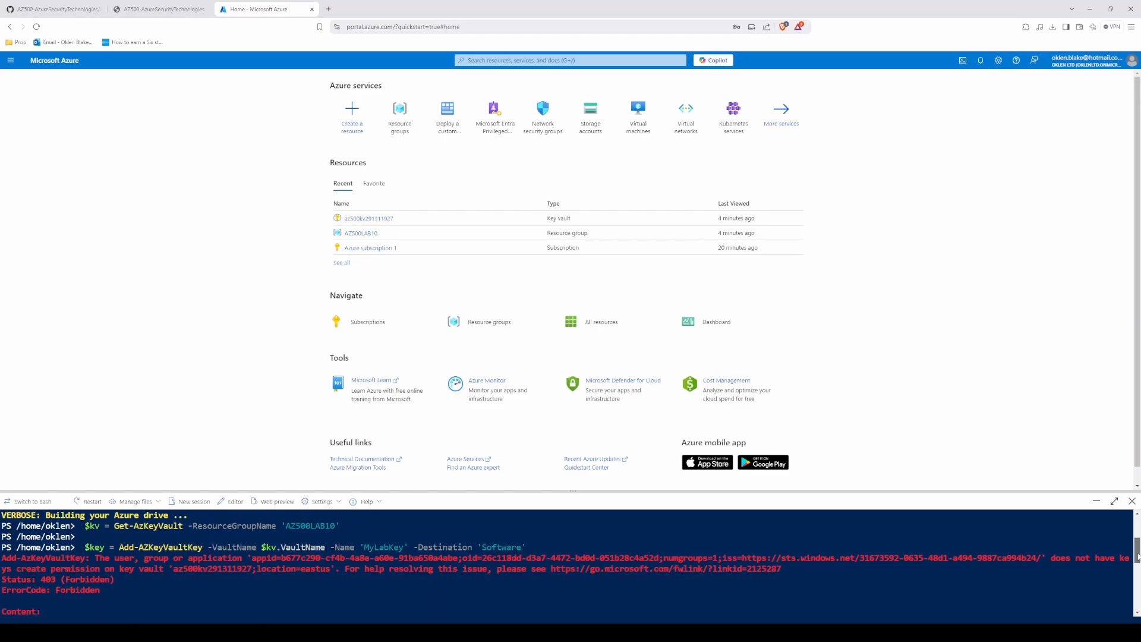
{"action": "left_click_drag", "start_coordinate": [1137, 556], "coordinate": [1138, 555]}
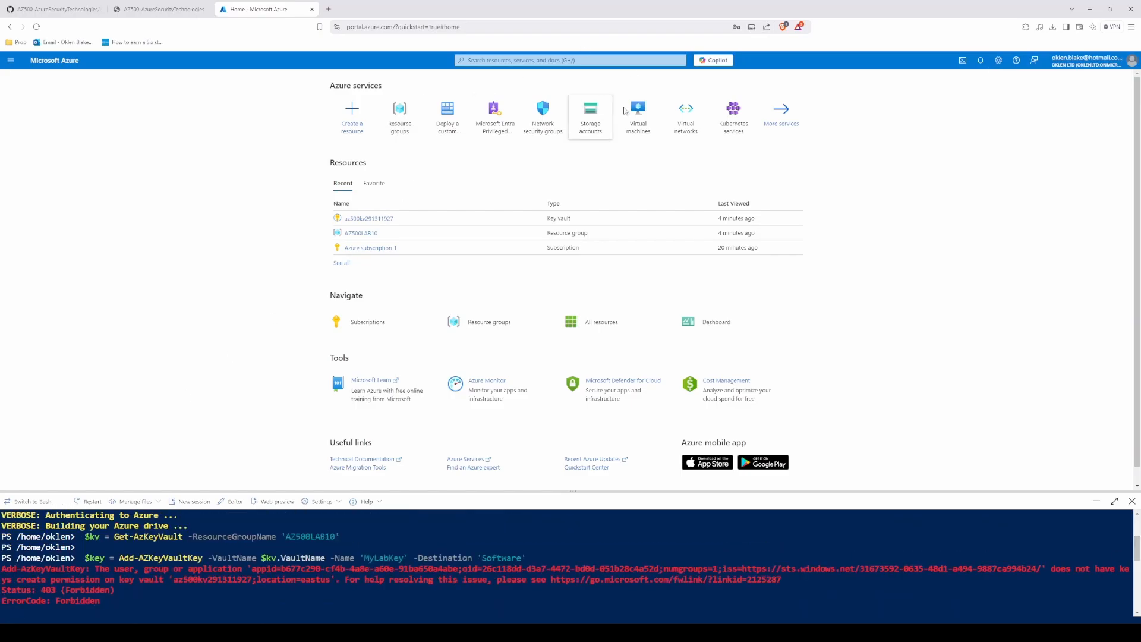
{"action": "left_click", "coordinate": [364, 218]}
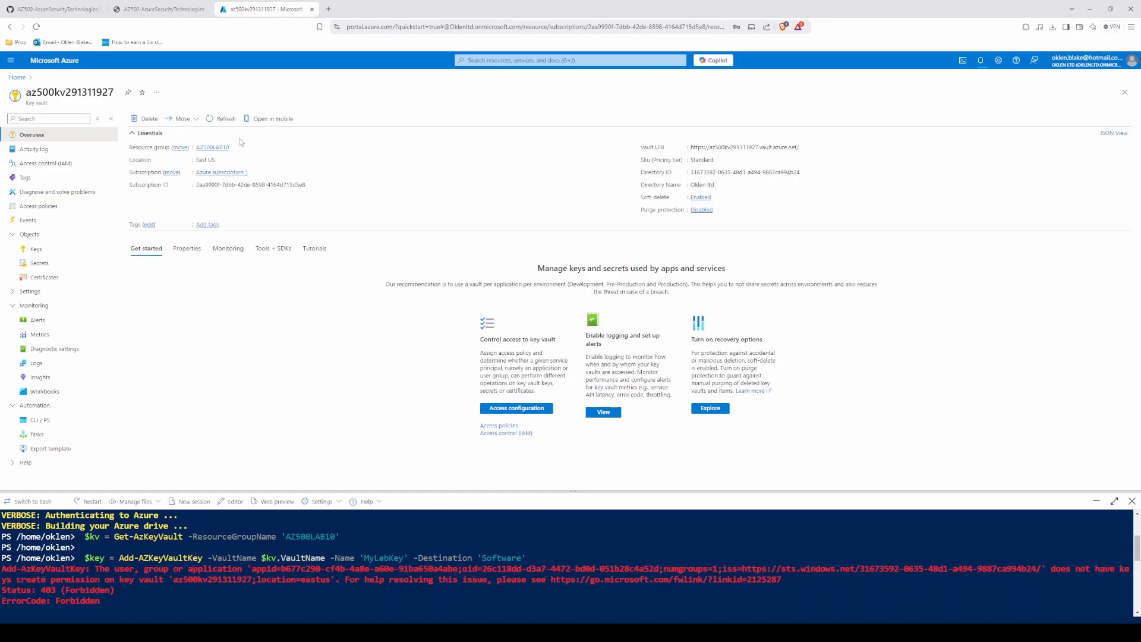
Step: Check the permissions in the key vault's existing group access policy, delete that policy, and start creating a replacement
{"action": "left_click", "coordinate": [39, 205]}
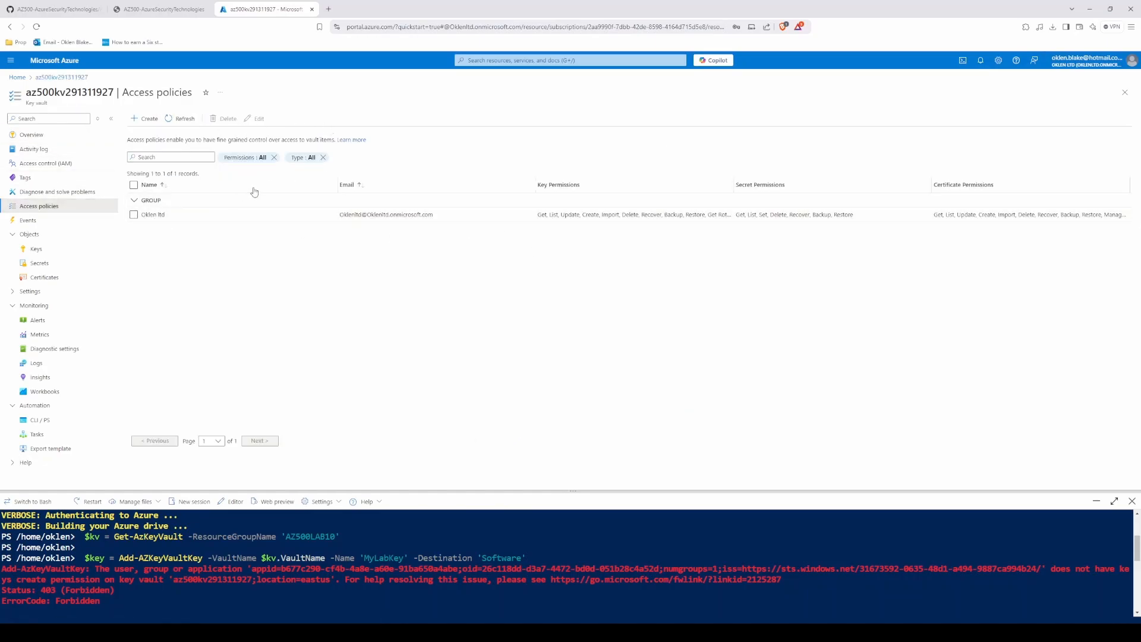
{"action": "left_click", "coordinate": [135, 215]}
{"action": "left_click", "coordinate": [255, 118]}
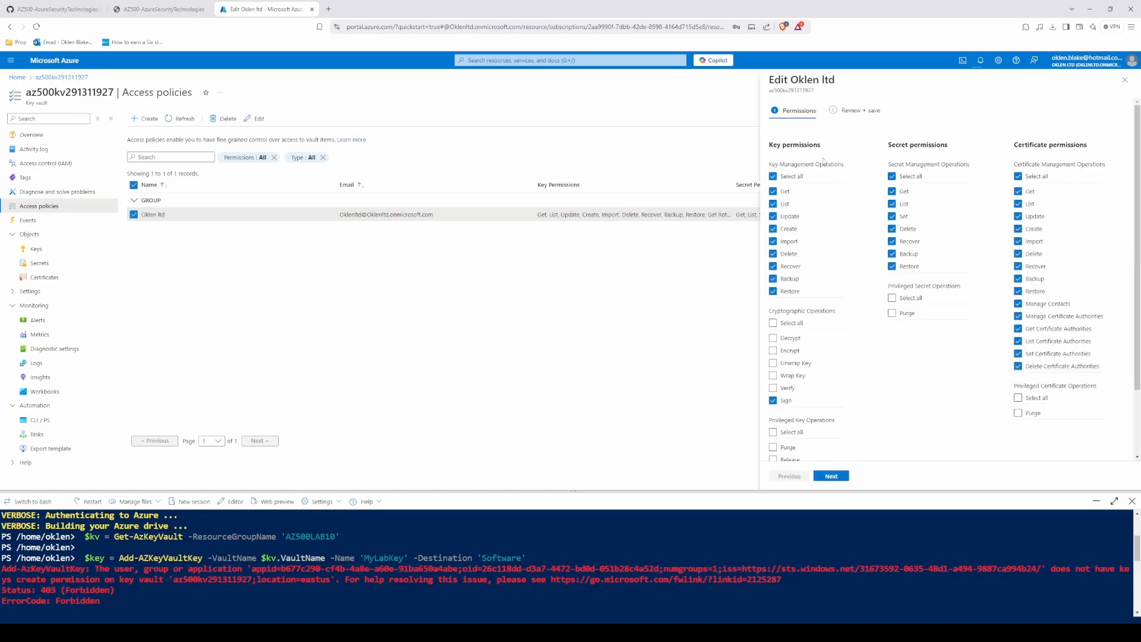
{"action": "left_click", "coordinate": [1126, 82]}
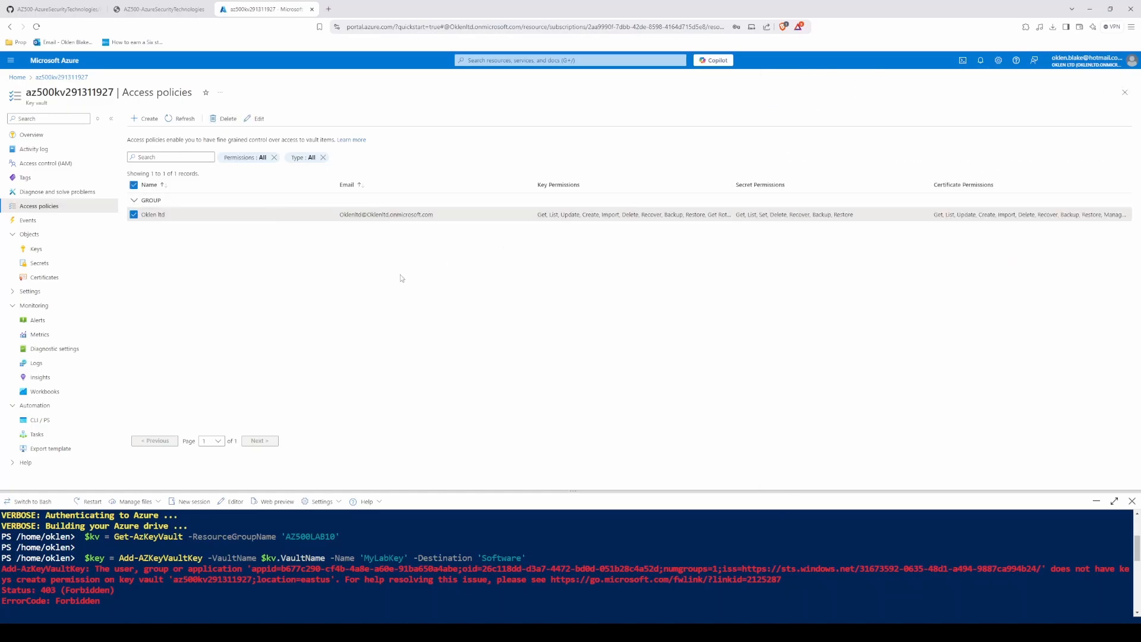
{"action": "left_click", "coordinate": [227, 118]}
{"action": "left_click", "coordinate": [576, 315]}
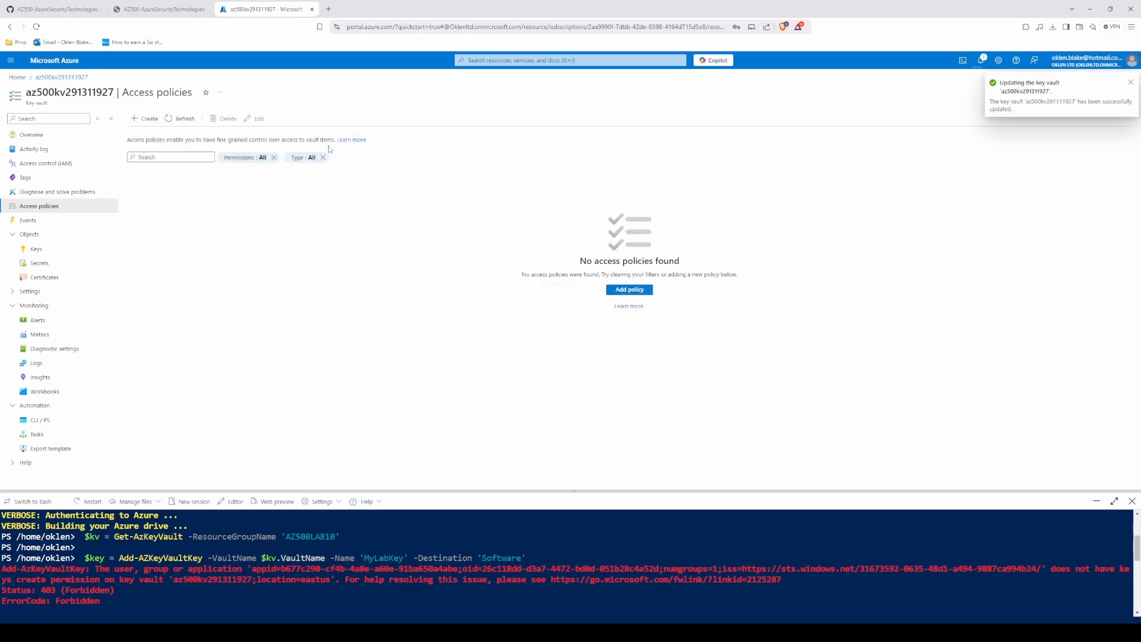
{"action": "left_click", "coordinate": [145, 118]}
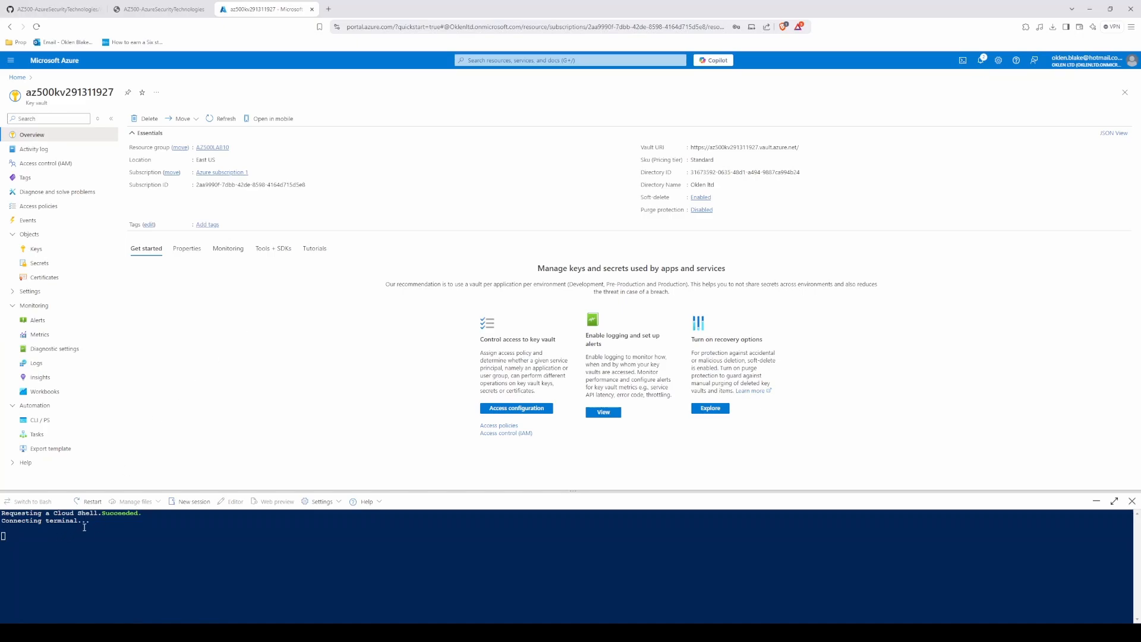
Step: Rerun the Task 2 commands in a fresh Cloud Shell session to add the software-protected key MyLabKey to the AZ500LAB10 vault
{"action": "key", "text": "ctrl+v"}
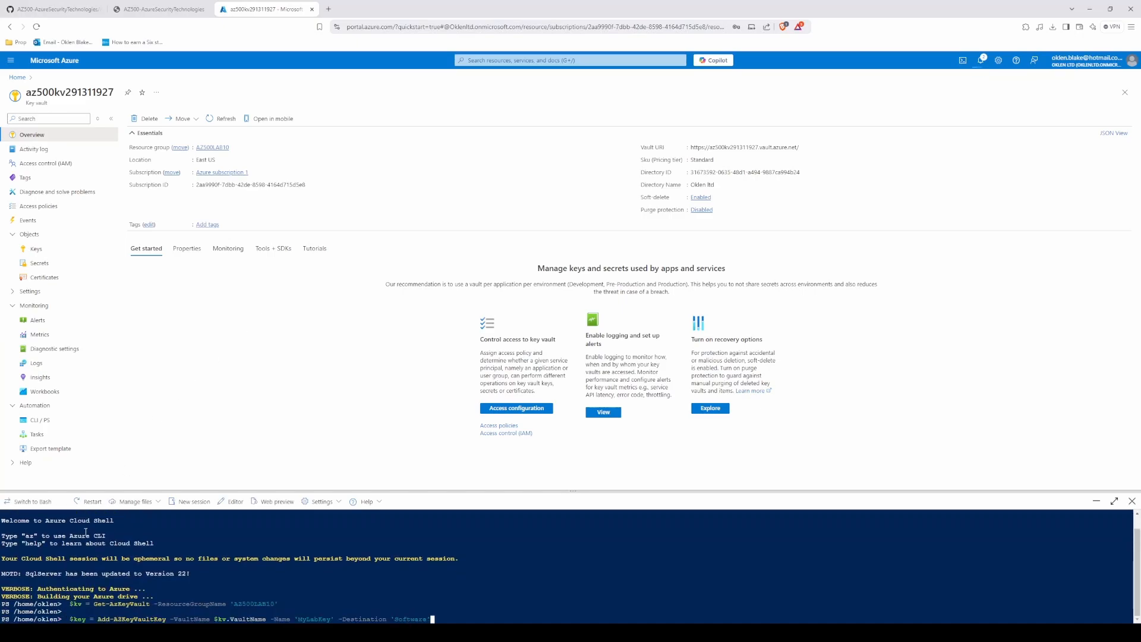
{"action": "key", "text": "ctrl+v"}
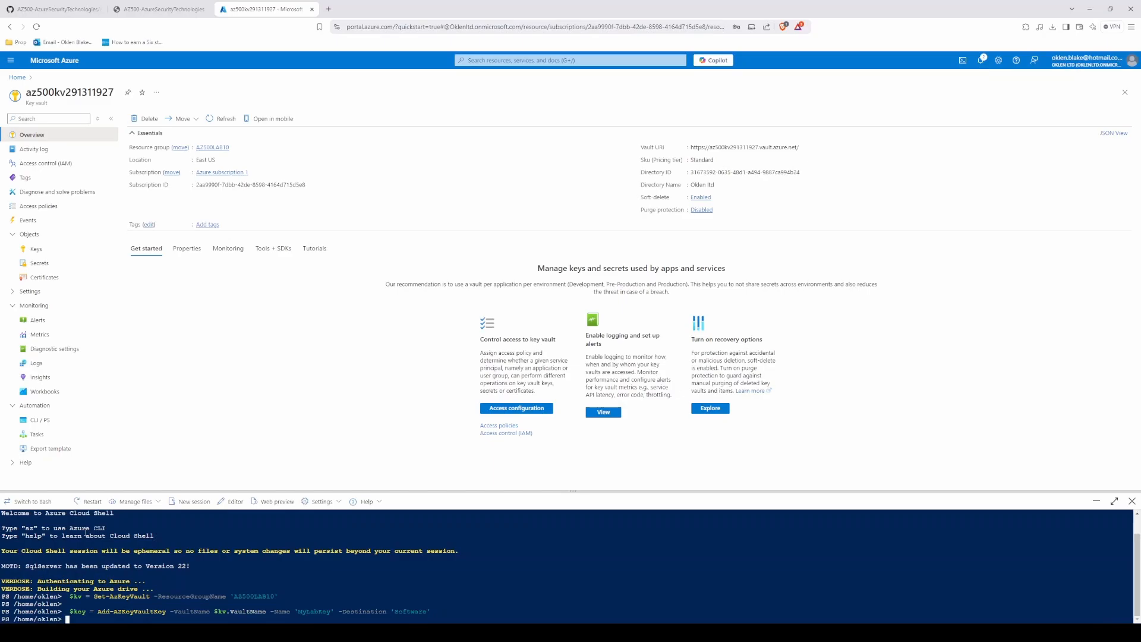
{"action": "key", "text": "Return"}
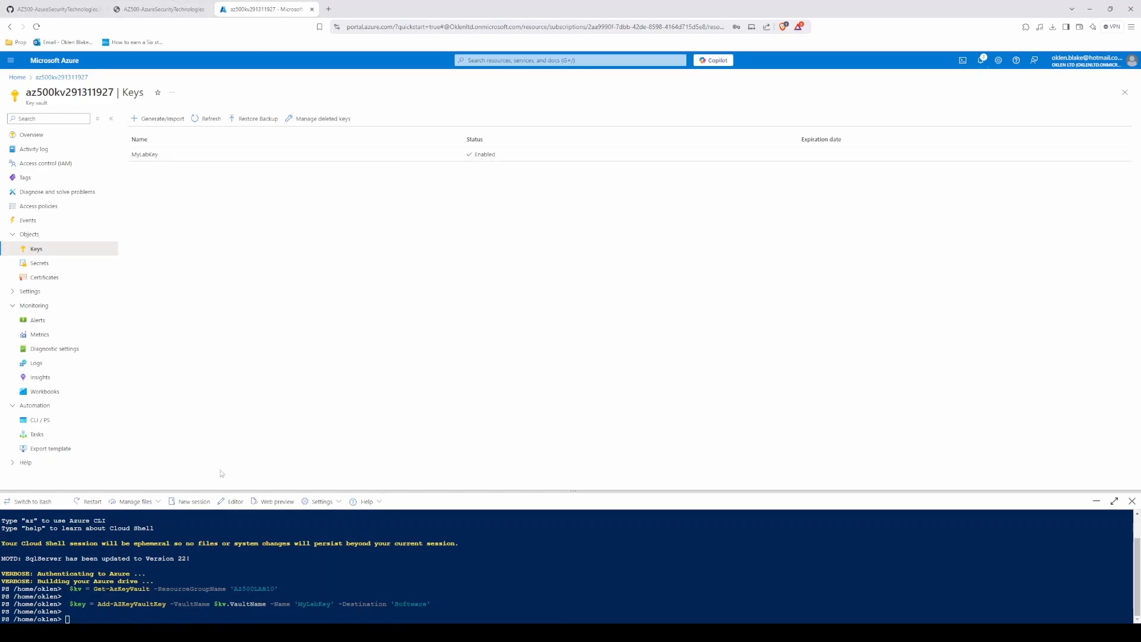
Step: List the vault's keys with Get-AZKeyVaultKey, clear the shell, and display the key identifier with $key.key.kid
{"action": "type", "text": "Get-AZKeyVaultKey -VaultName $kv.VaultName"}
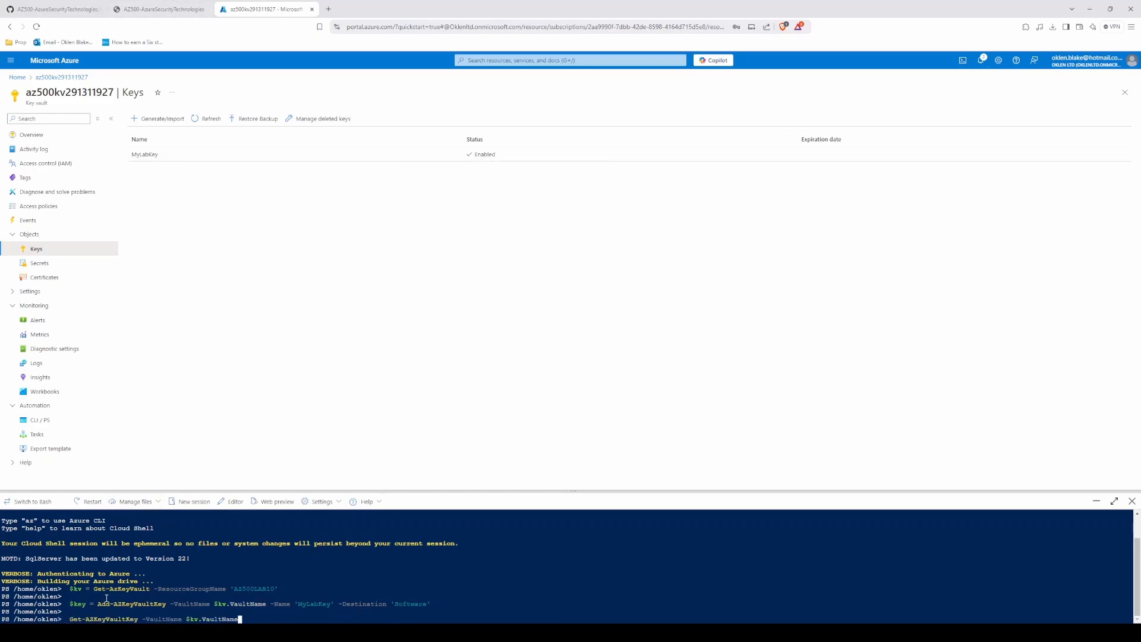
{"action": "key", "text": "Return"}
{"action": "type", "text": "clear"}
{"action": "key", "text": "Return"}
{"action": "type", "text": "$key.key.kid"}
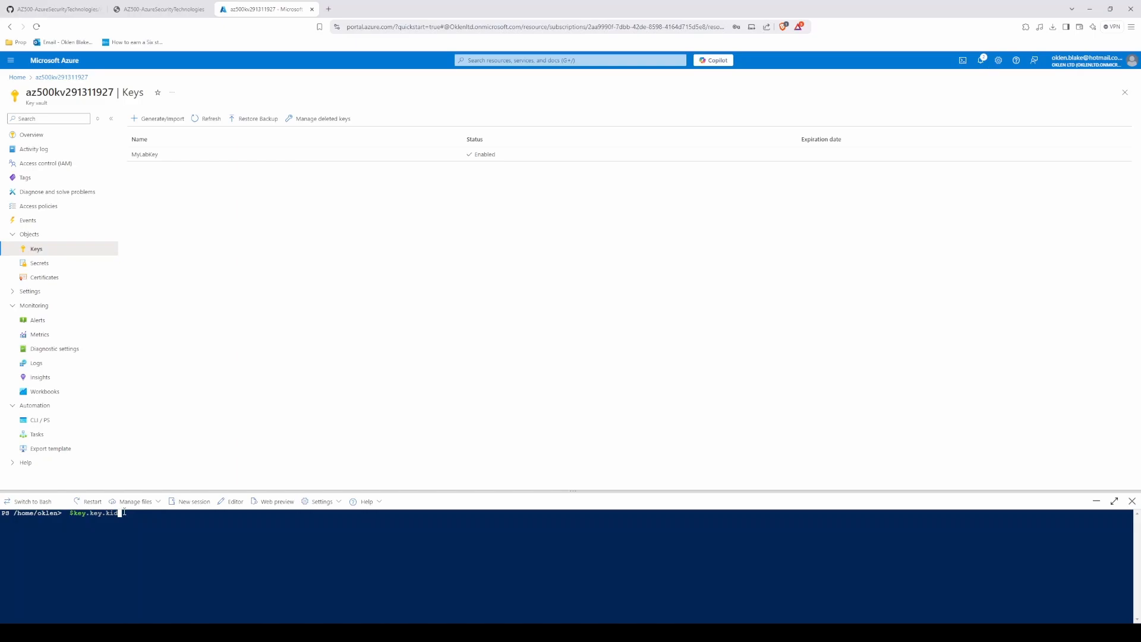
{"action": "key", "text": "Return"}
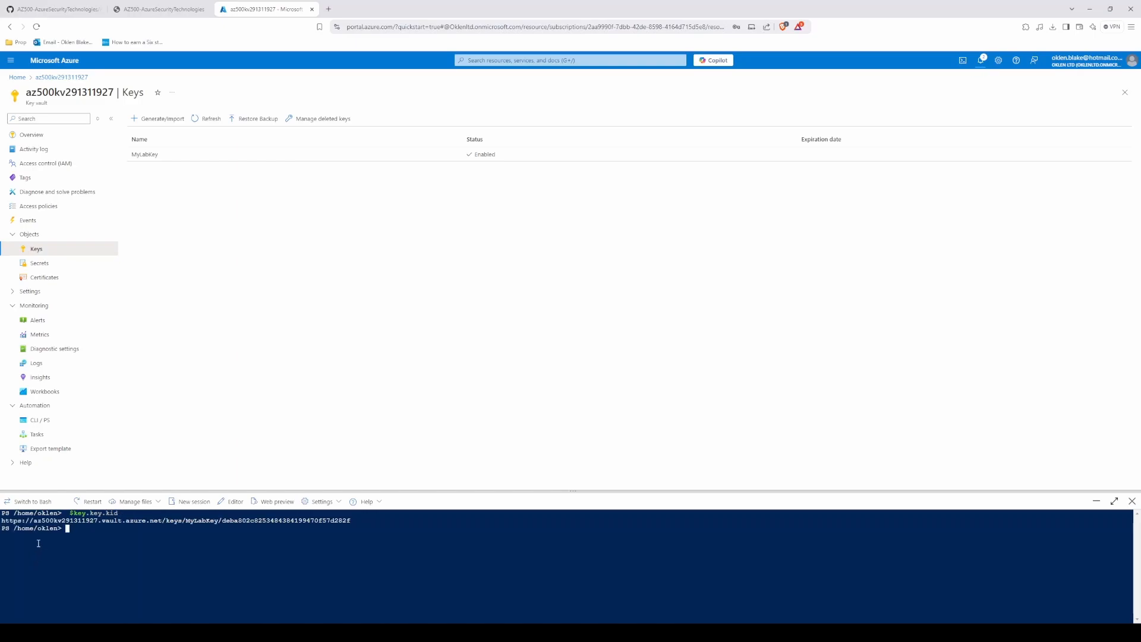
Step: Clear the Cloud Shell output and examine the current version of MyLabKey in the key vault
{"action": "type", "text": "$secre"}
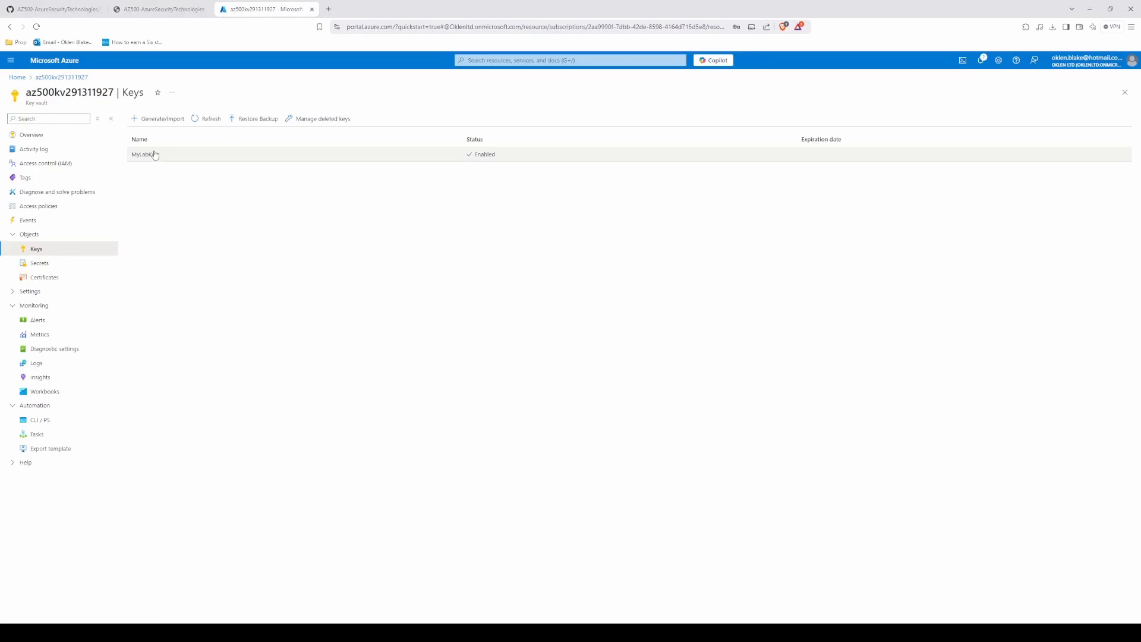
{"action": "left_click", "coordinate": [154, 155]}
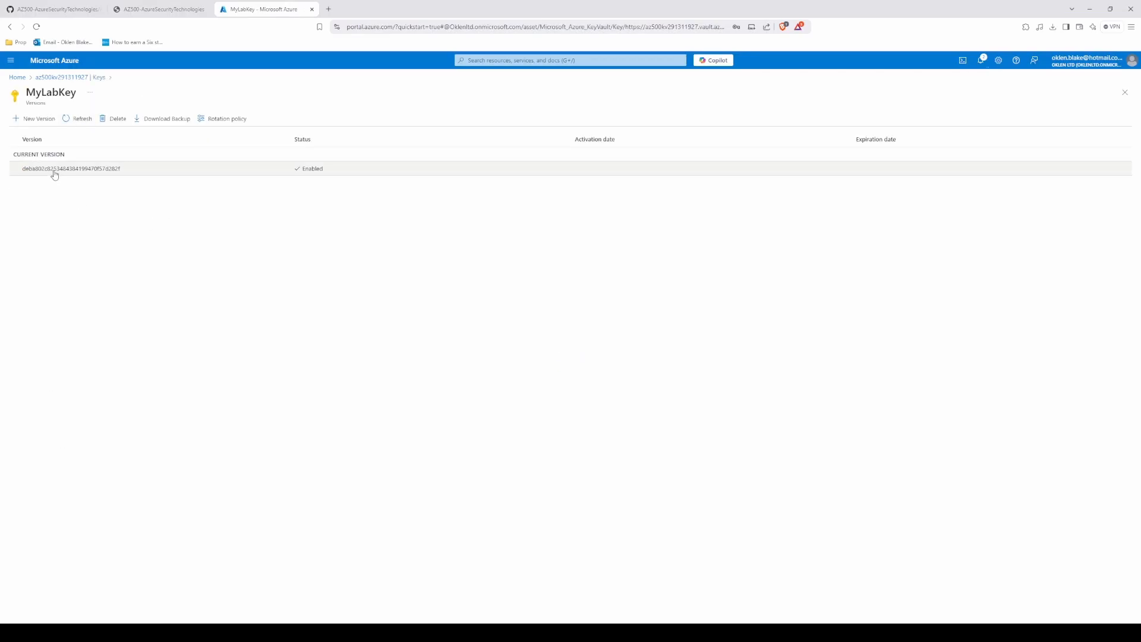
{"action": "left_click", "coordinate": [55, 171]}
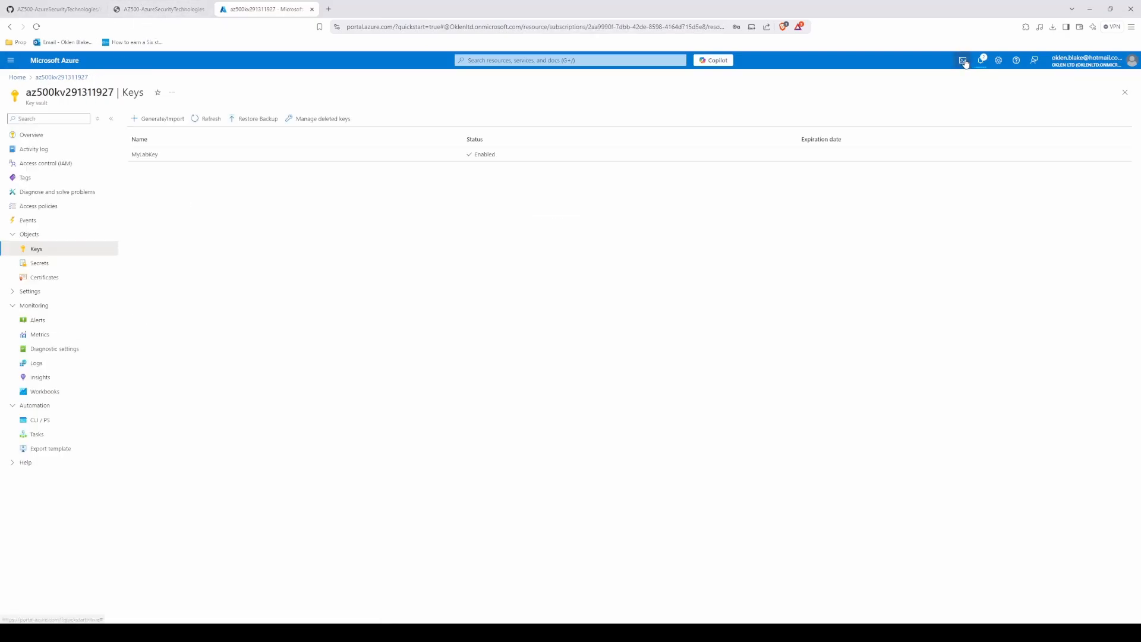
Step: Reopen Cloud Shell and run the copied Task 3 command to store the password as a secure string in $secretvalue
{"action": "left_click", "coordinate": [963, 60]}
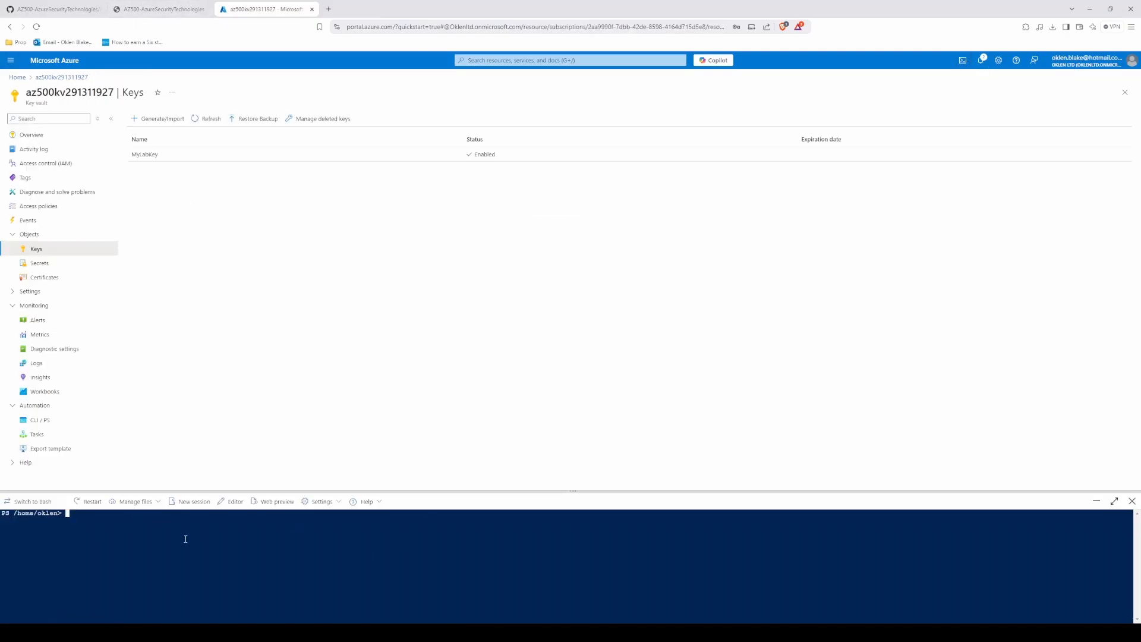
{"action": "key", "text": "ctrl+v"}
{"action": "key", "text": "Return"}
Step: Copy the lab's Set-AZKeyVaultSecret command and use it to add the secret named SQLPassword to the vault
{"action": "left_click", "coordinate": [164, 7]}
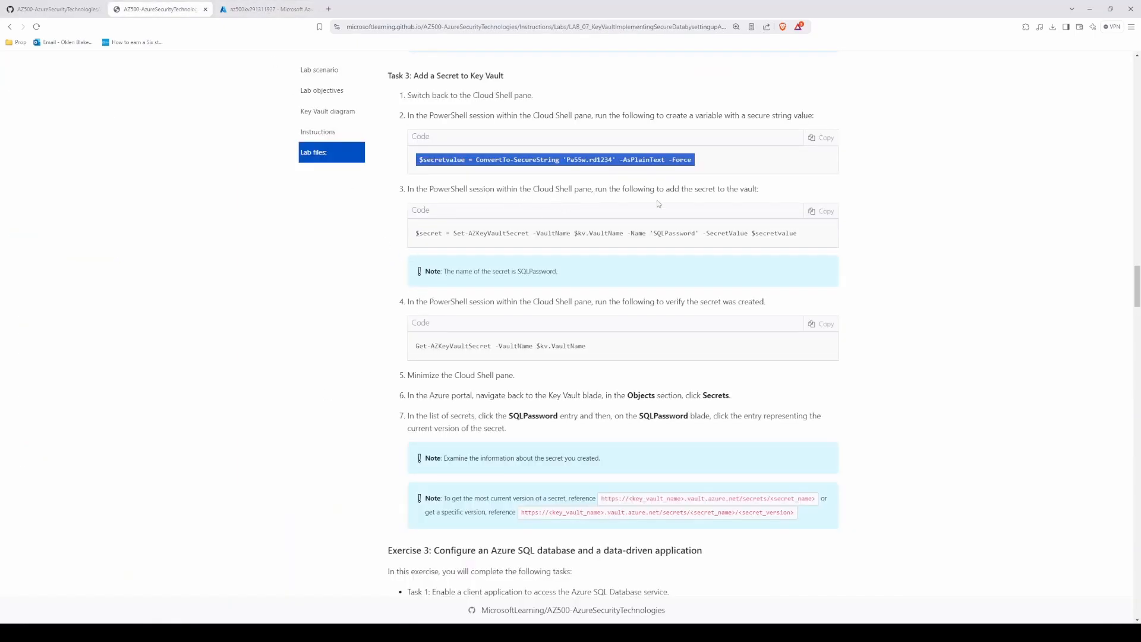
{"action": "left_click", "coordinate": [821, 211]}
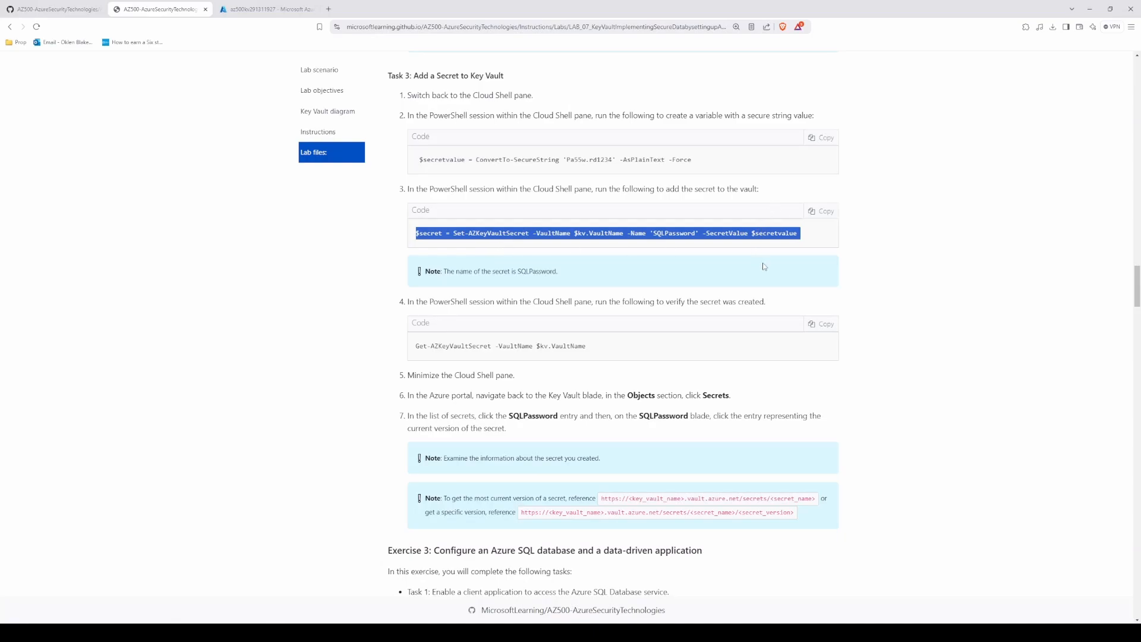
{"action": "left_click", "coordinate": [352, 271]}
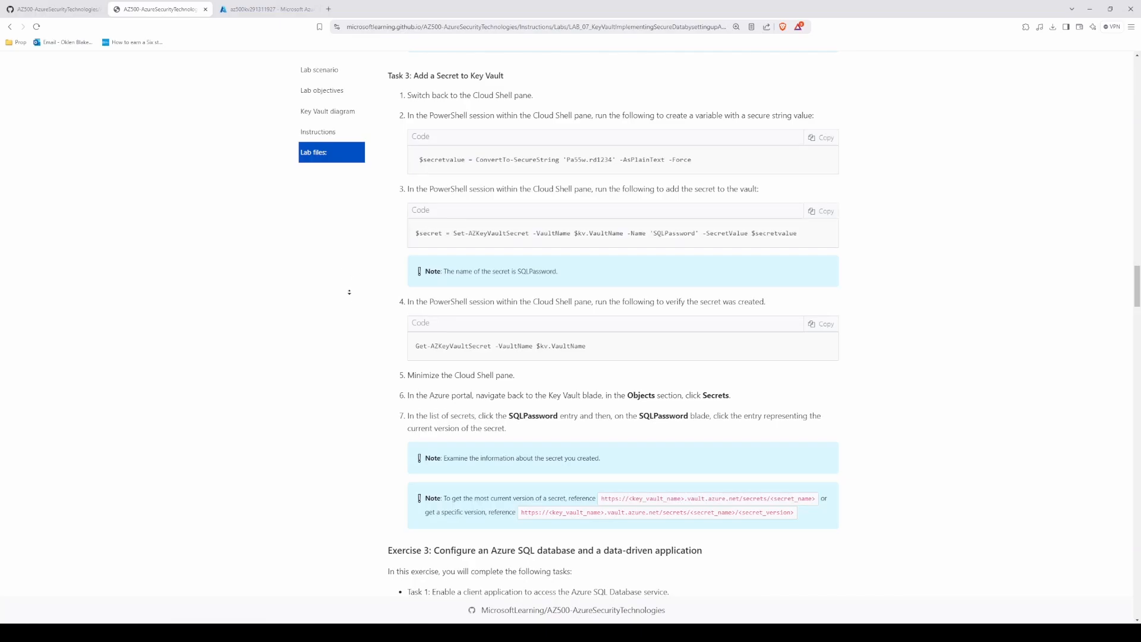
Step: Copy the lab's Get-AZKeyVaultSecret command, run it in Cloud Shell, and check the secret's name in the output
{"action": "scroll", "coordinate": [352, 307], "scroll_direction": "down", "scroll_amount": 1}
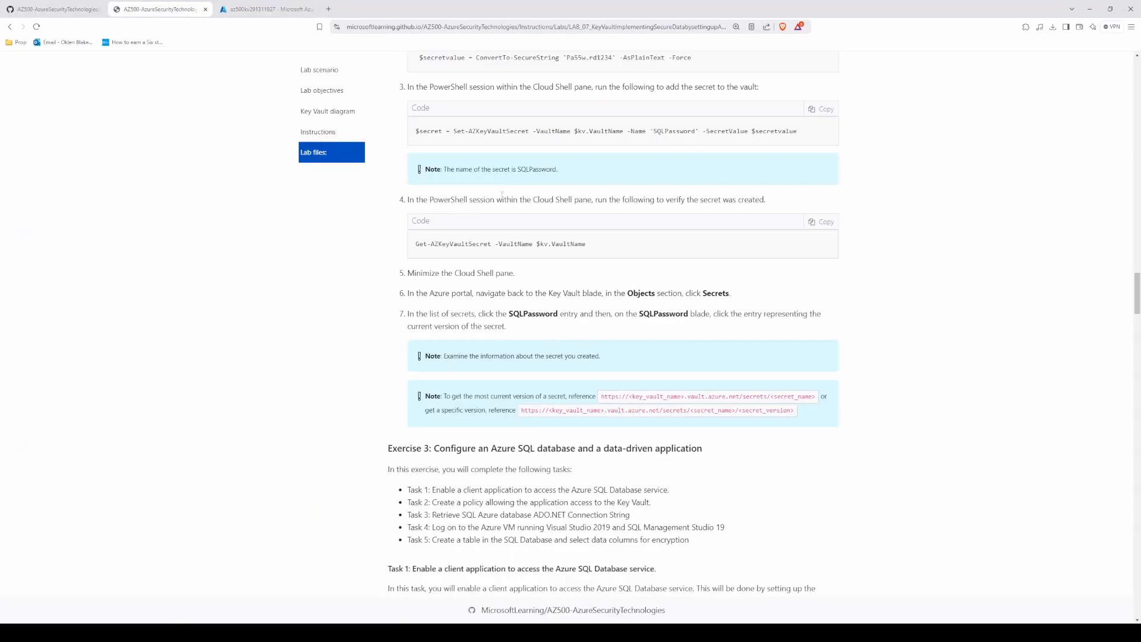
{"action": "left_click", "coordinate": [823, 222]}
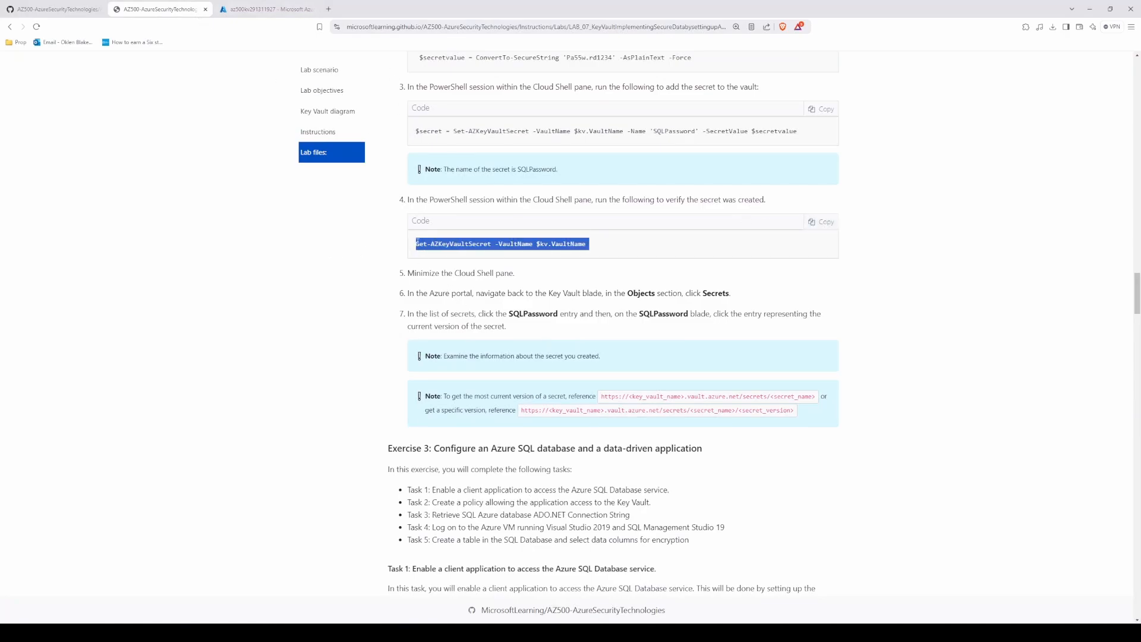
{"action": "left_click", "coordinate": [264, 9]}
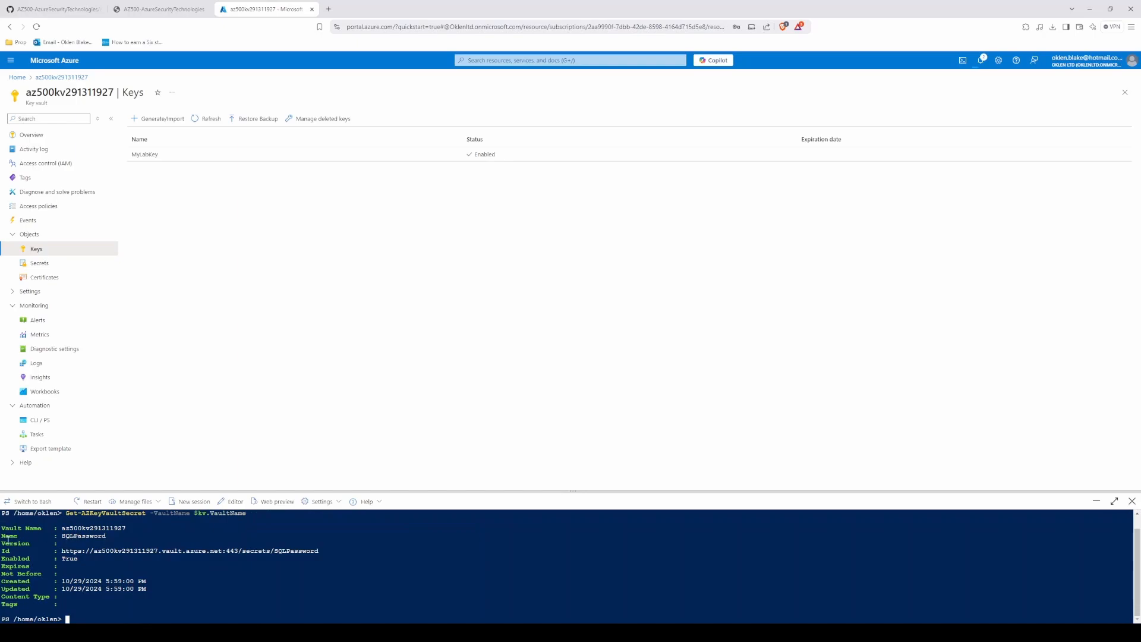
{"action": "left_click_drag", "start_coordinate": [3, 536], "coordinate": [110, 535]}
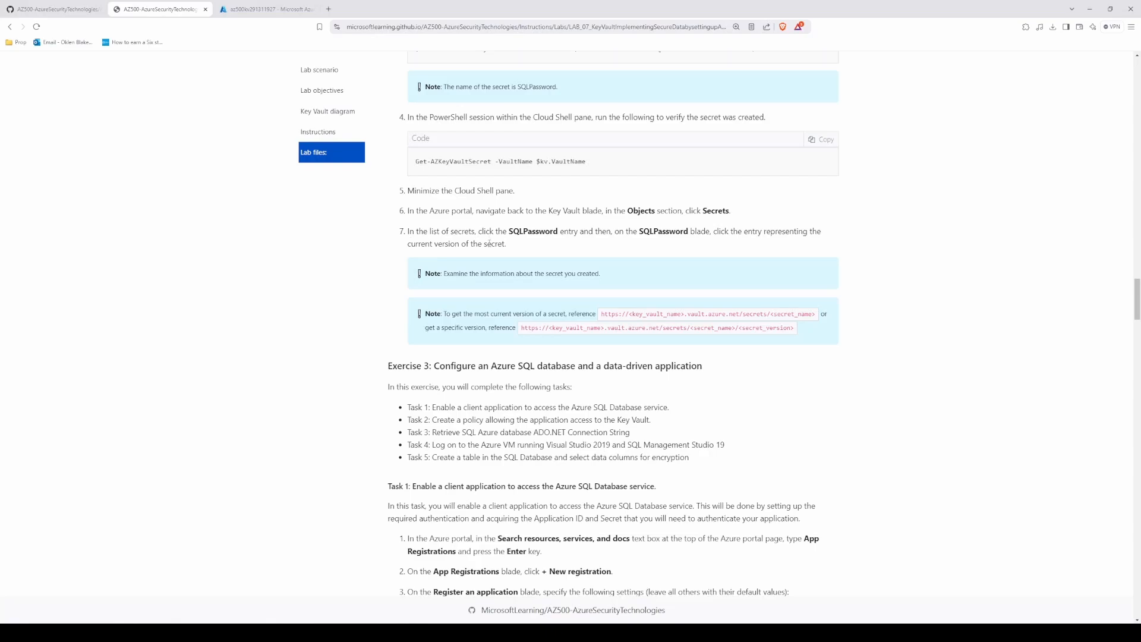
Step: Examine the current version of SQLPassword in the key vault's secrets, following the lab's steps, and return to the secrets list
{"action": "left_click", "coordinate": [249, 9]}
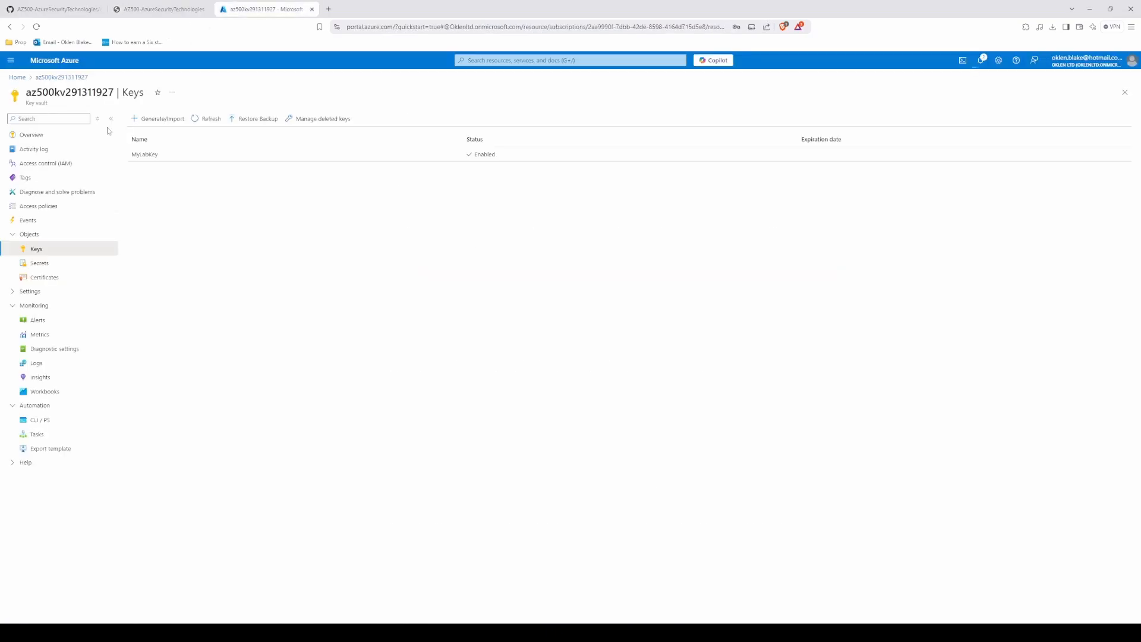
{"action": "left_click", "coordinate": [35, 263]}
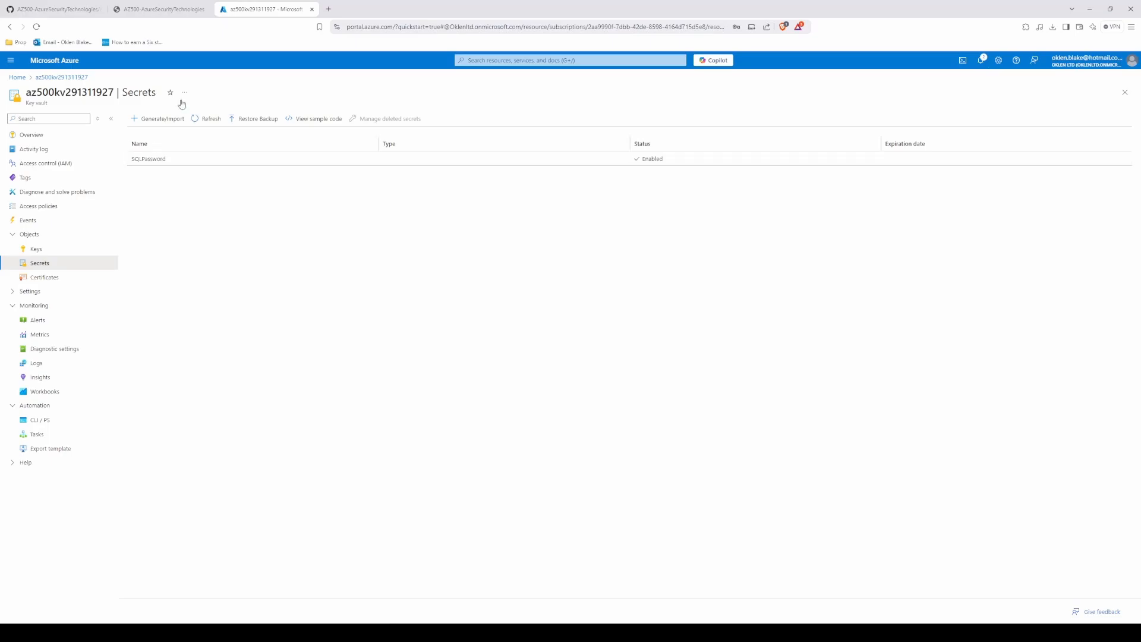
{"action": "left_click", "coordinate": [173, 6]}
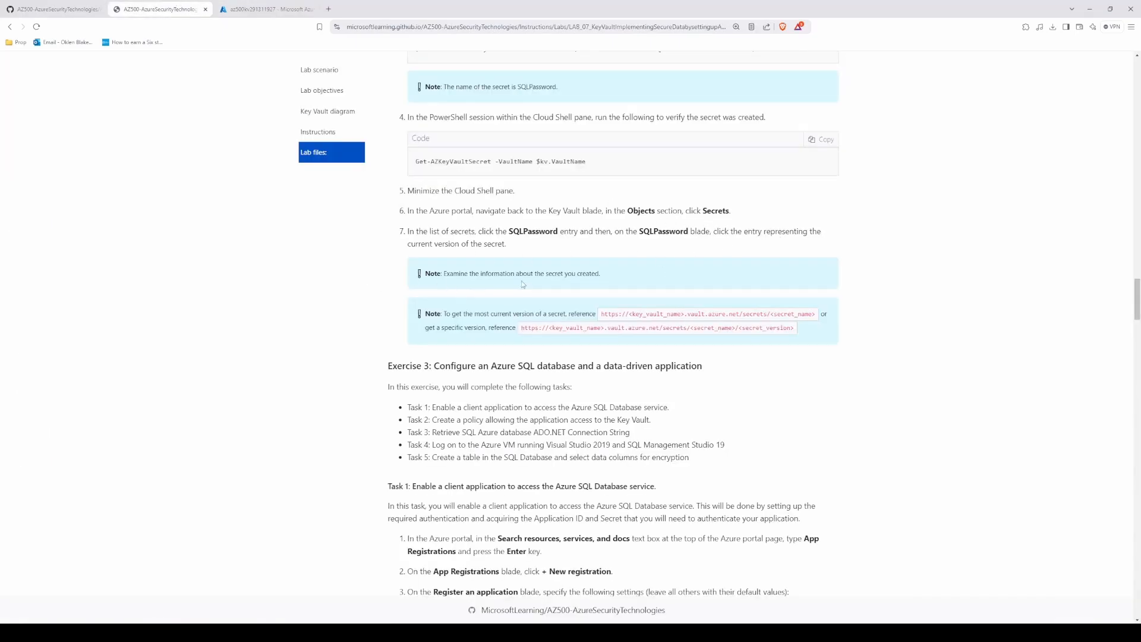
{"action": "left_click", "coordinate": [241, 8]}
{"action": "left_click", "coordinate": [128, 156]}
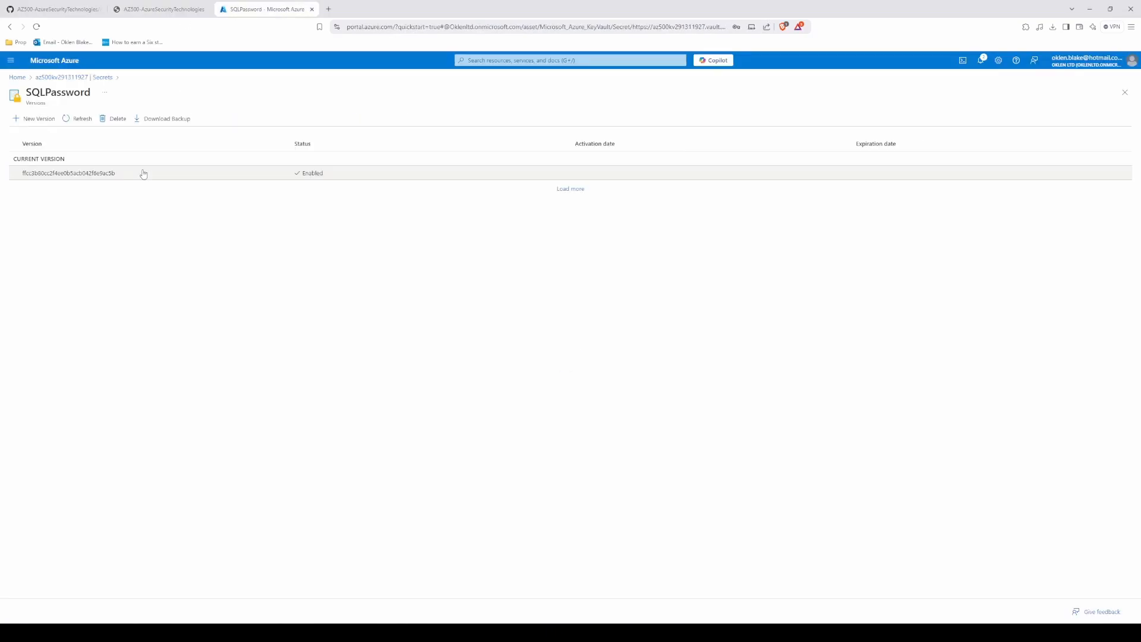
{"action": "left_click", "coordinate": [69, 173]}
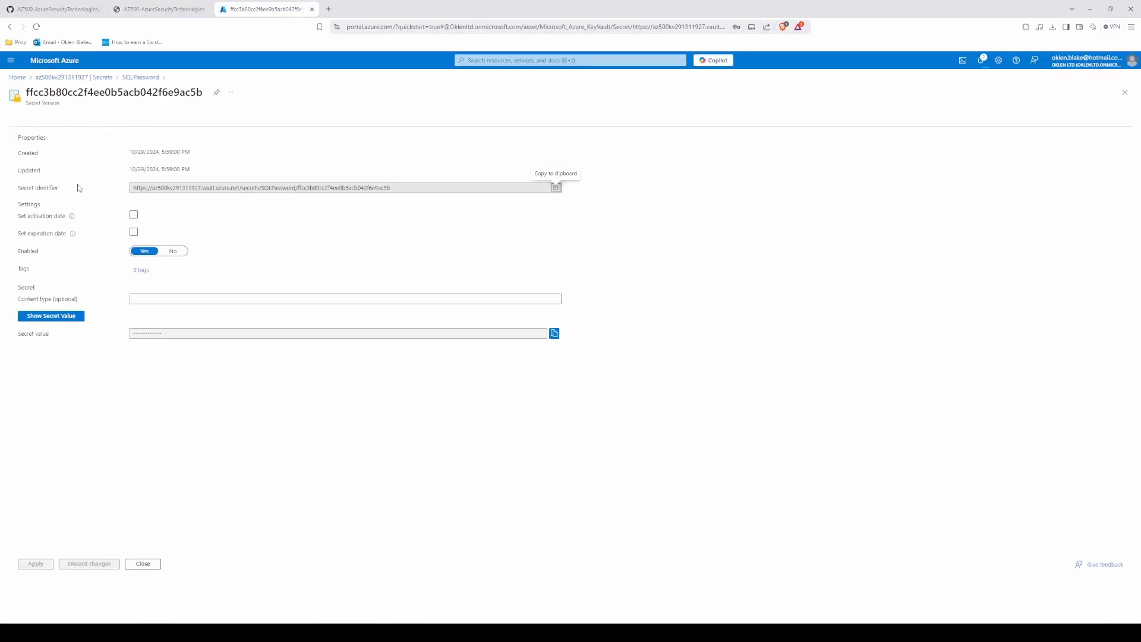
{"action": "left_click", "coordinate": [105, 78]}
Step: Read the lab's Exercise 3 Task 1 instructions, find App registrations in the portal, and start a new registration
{"action": "key", "text": "ctrl+shift+Tab"}
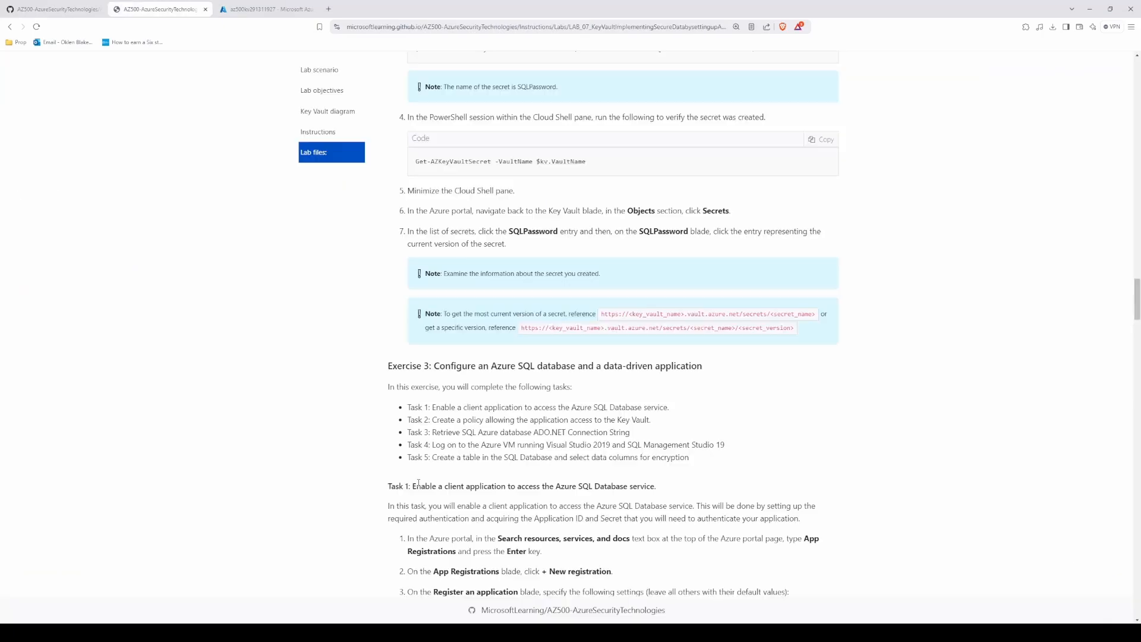
{"action": "scroll", "coordinate": [482, 474], "scroll_direction": "down", "scroll_amount": 4}
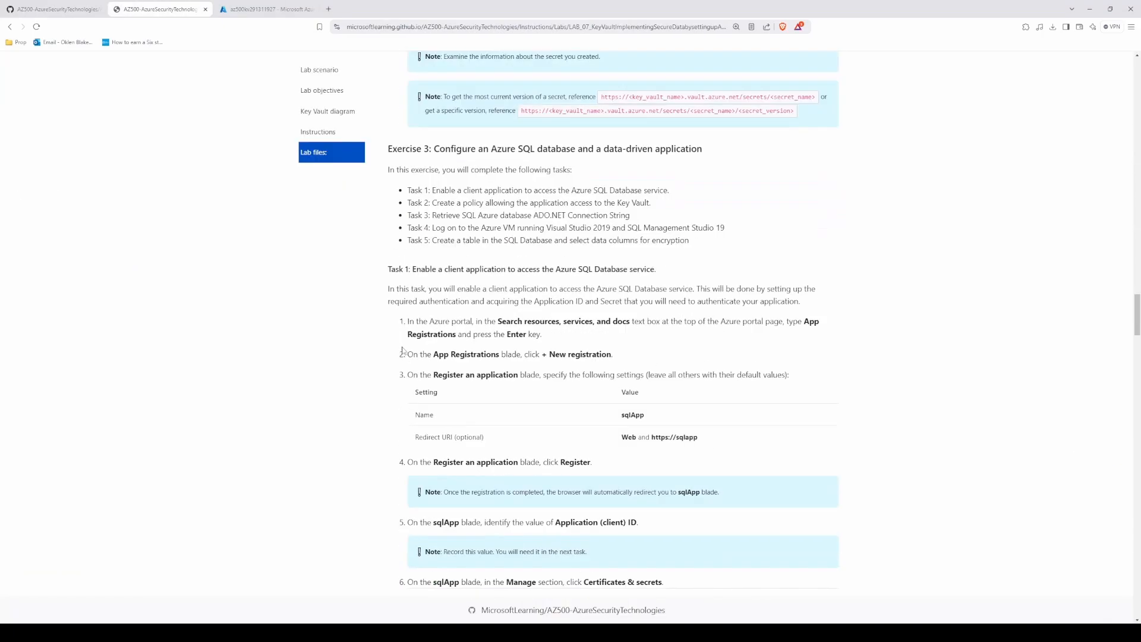
{"action": "scroll", "coordinate": [407, 378], "scroll_direction": "down", "scroll_amount": 1}
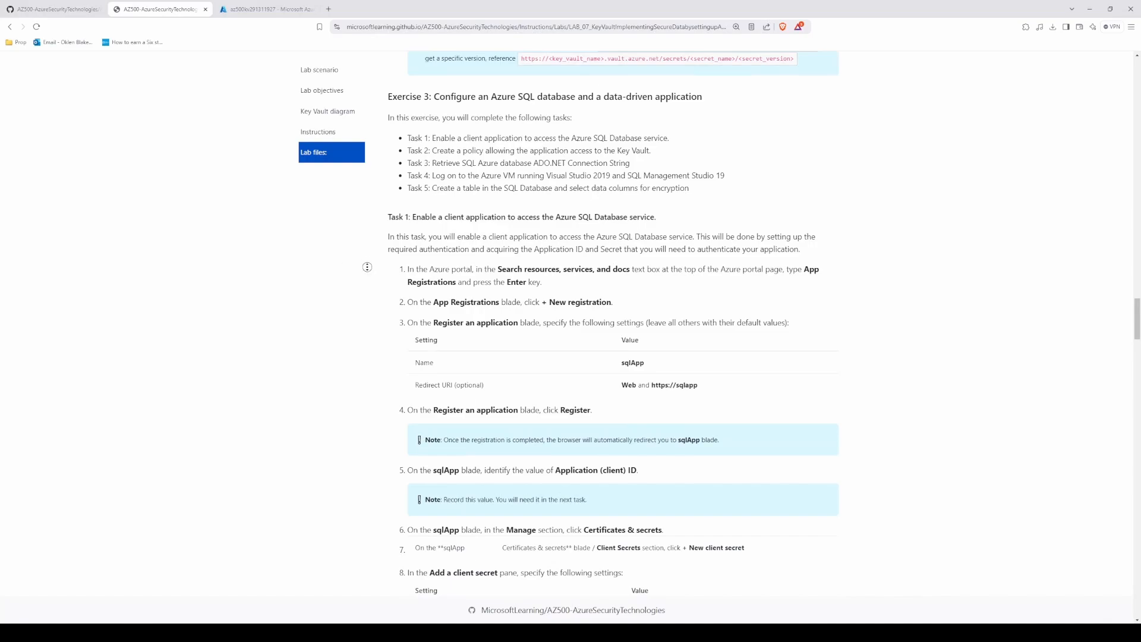
{"action": "scroll", "coordinate": [371, 265], "scroll_direction": "down", "scroll_amount": 1}
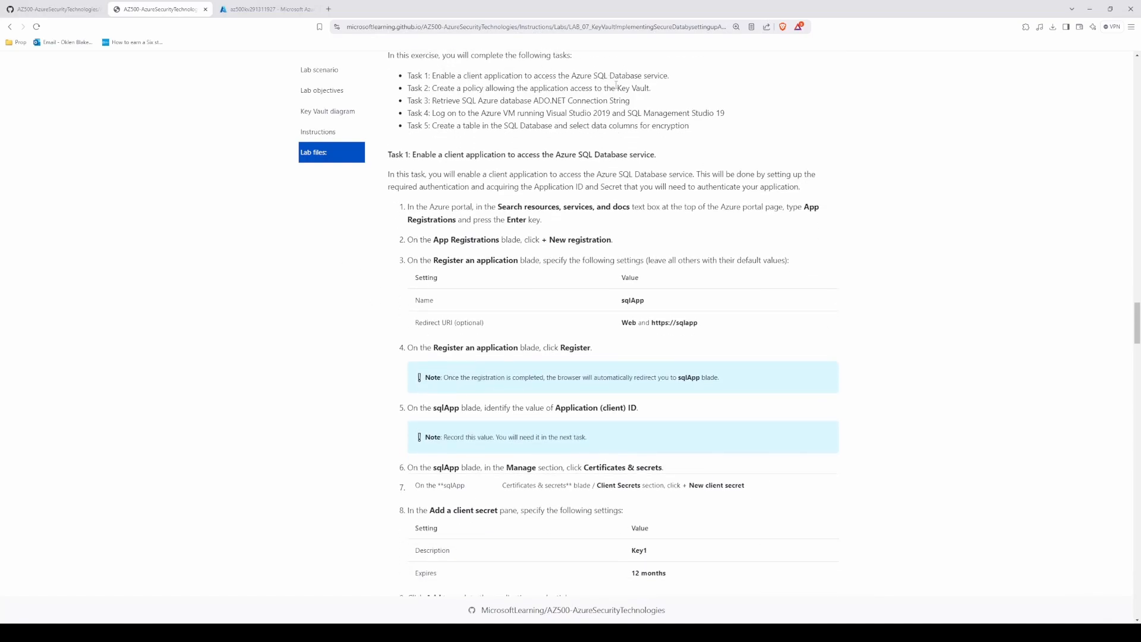
{"action": "scroll", "coordinate": [794, 99], "scroll_direction": "down", "scroll_amount": 2}
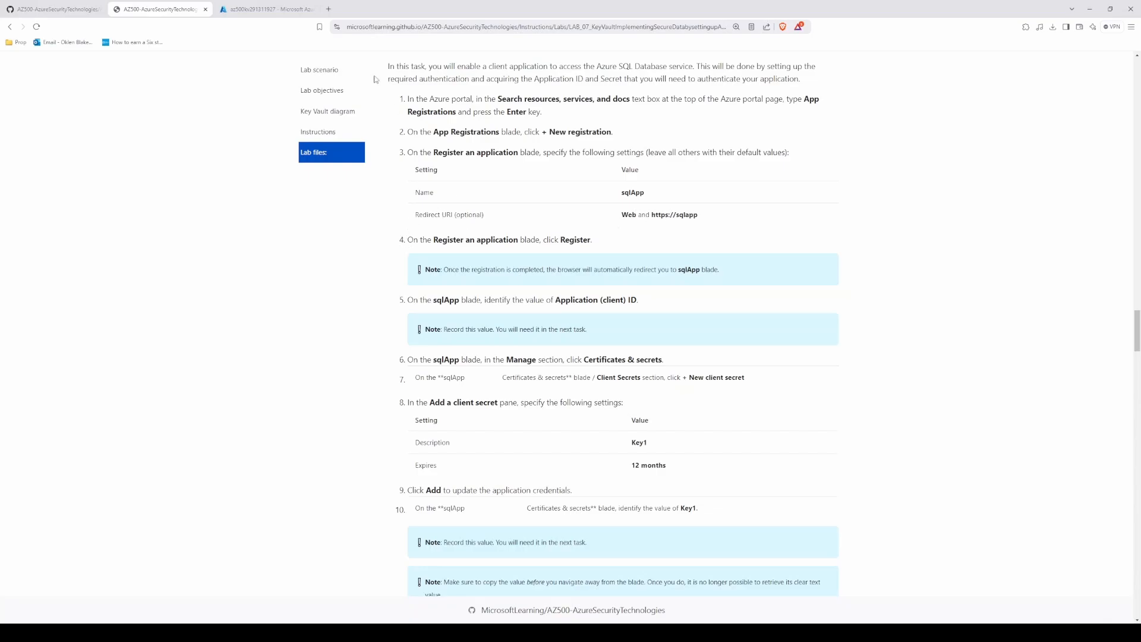
{"action": "left_click", "coordinate": [264, 13]}
{"action": "left_click", "coordinate": [519, 58]}
{"action": "type", "text": "app reg"}
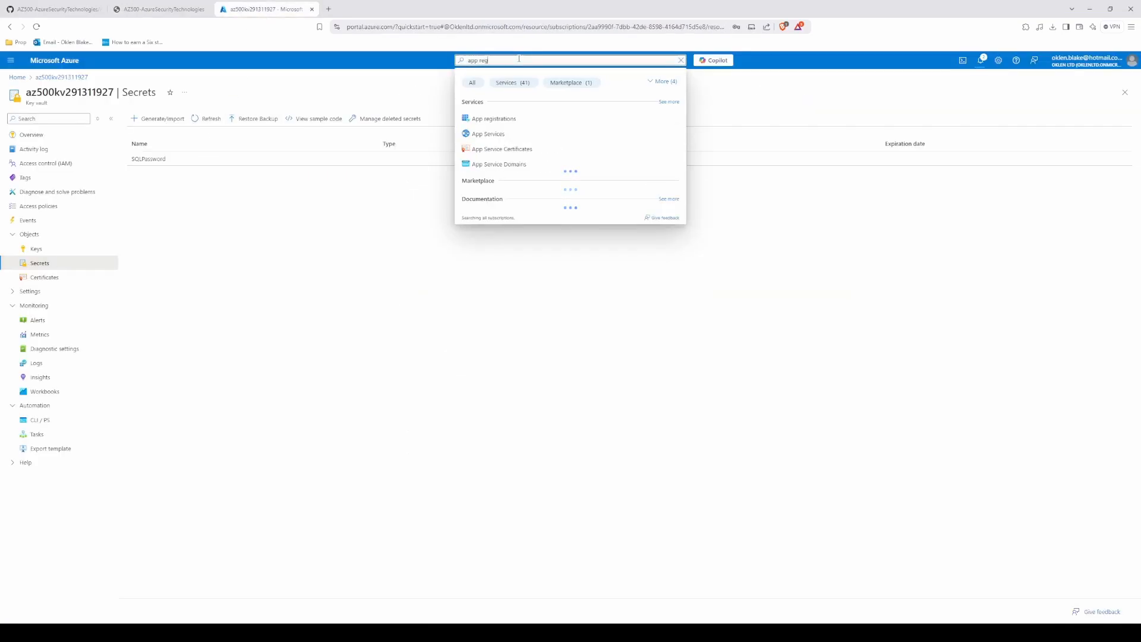
{"action": "left_click", "coordinate": [510, 119]}
{"action": "left_click", "coordinate": [59, 123]}
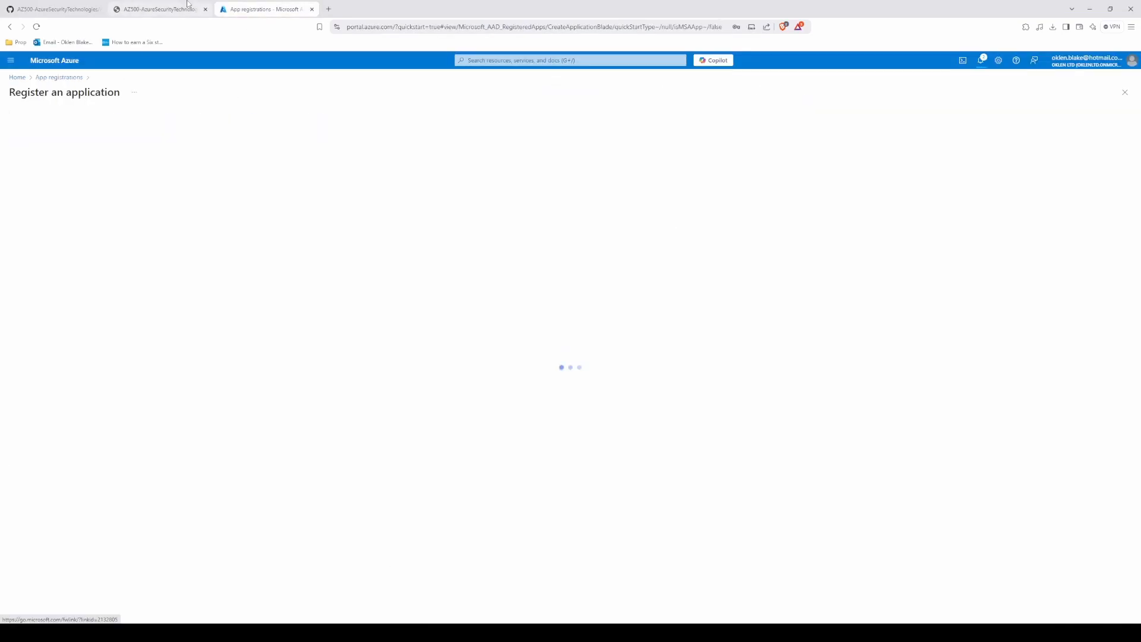
Step: Check the lab's registration settings and name the new application sqlapp
{"action": "left_click", "coordinate": [160, 8]}
{"action": "left_click", "coordinate": [265, 9]}
{"action": "left_click", "coordinate": [64, 153]}
{"action": "type", "text": "s"}
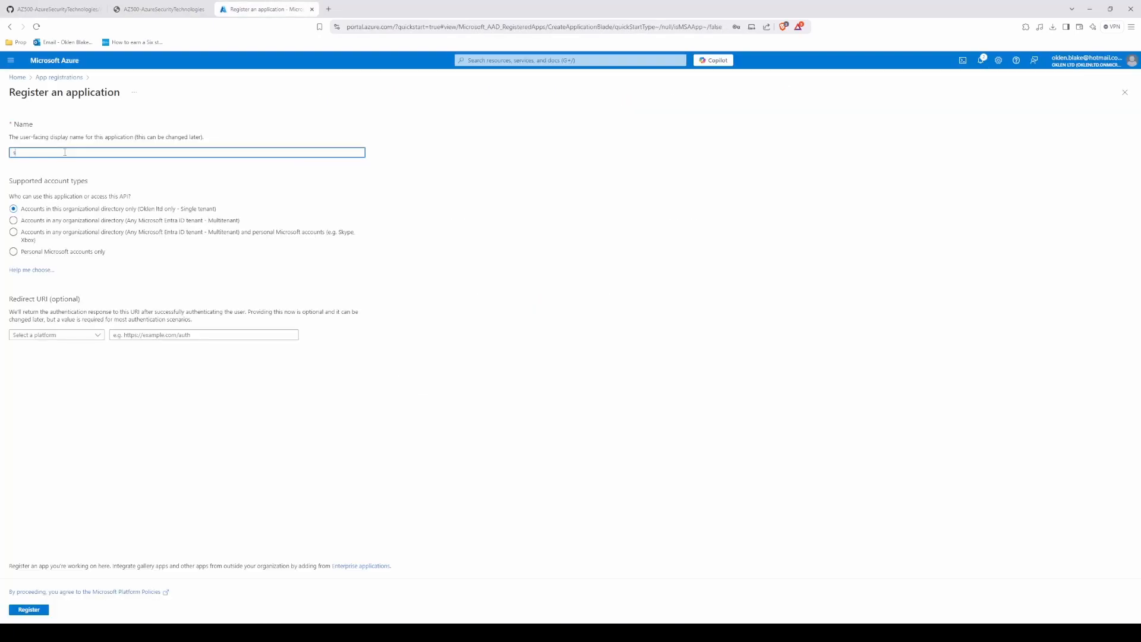
{"action": "type", "text": "qlapp"}
{"action": "key", "text": "Tab"}
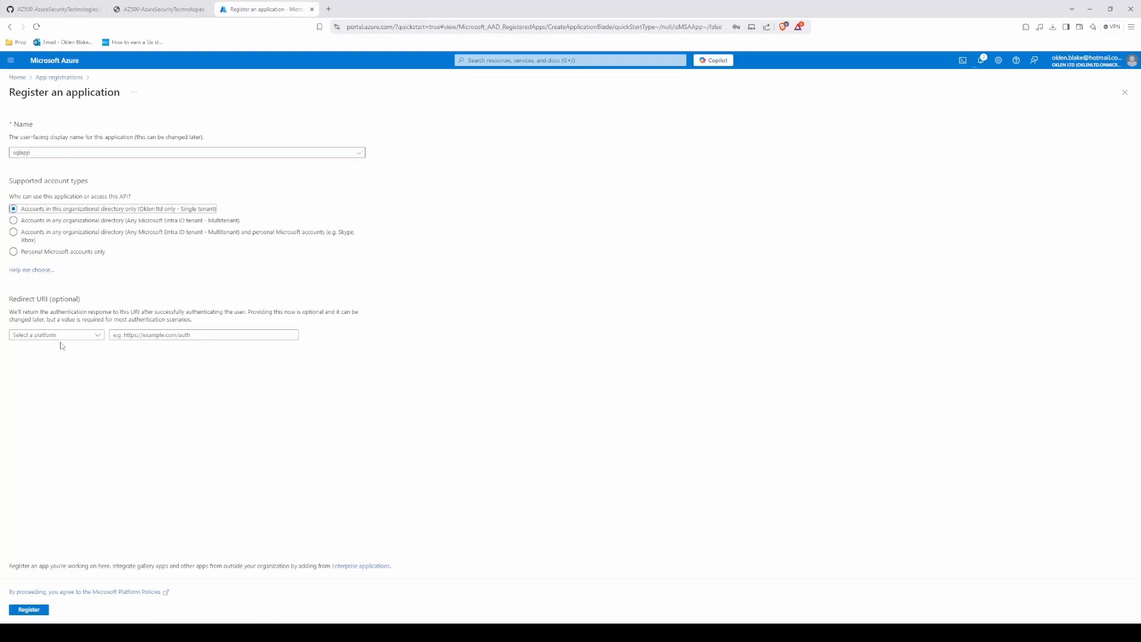
{"action": "left_click", "coordinate": [130, 335]}
{"action": "left_click", "coordinate": [64, 341]}
{"action": "left_click", "coordinate": [64, 337]}
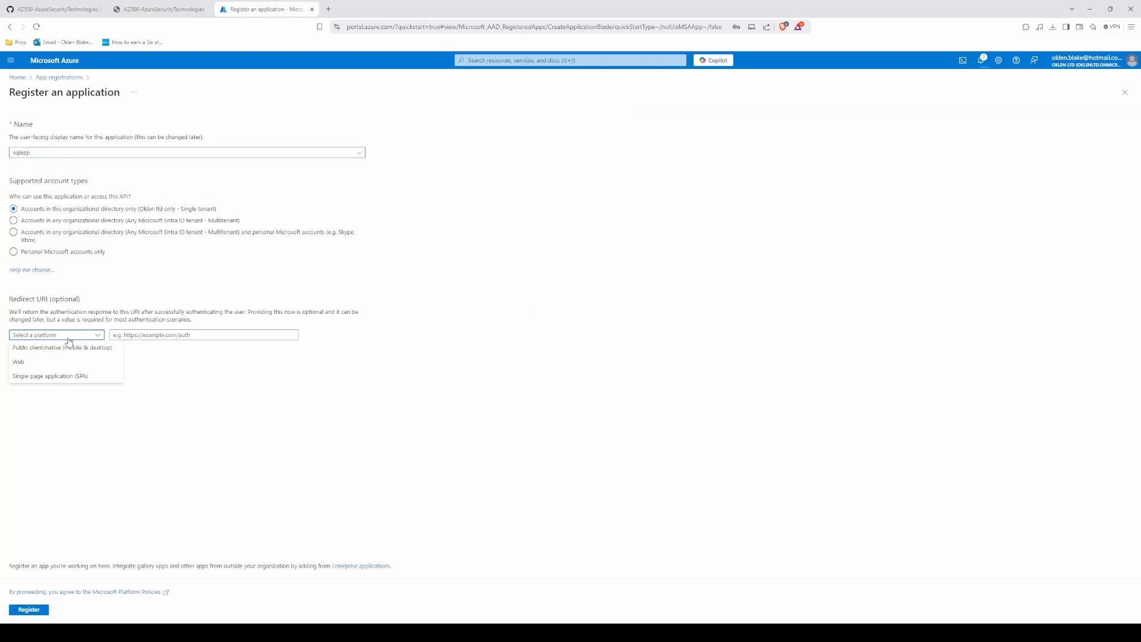
{"action": "left_click", "coordinate": [76, 357]}
{"action": "left_click", "coordinate": [160, 9]}
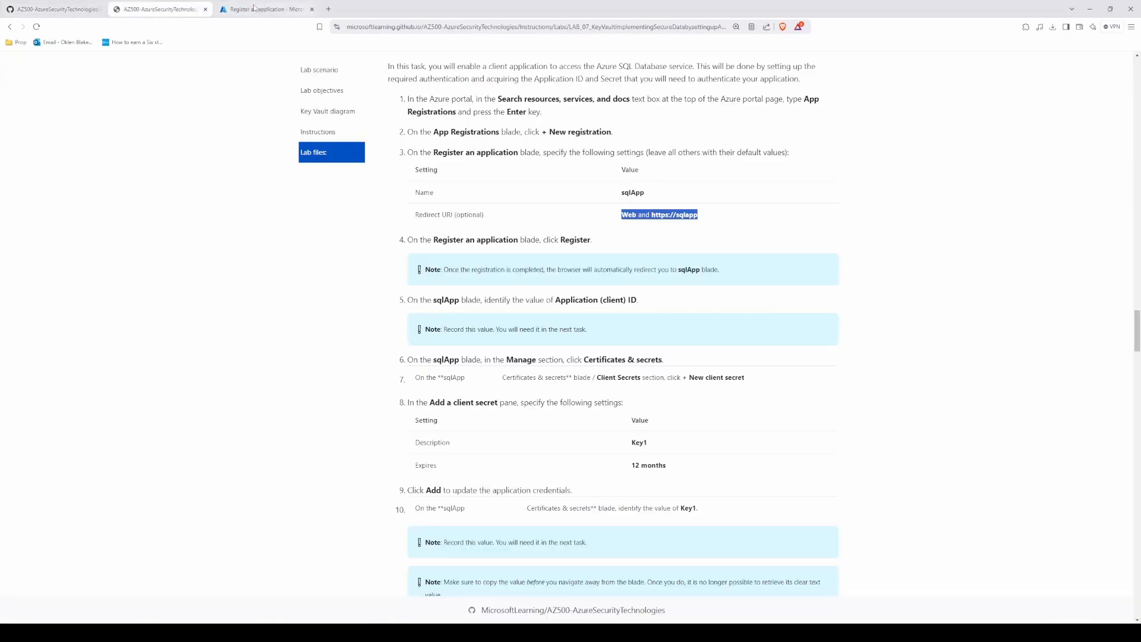
{"action": "left_click", "coordinate": [254, 7]}
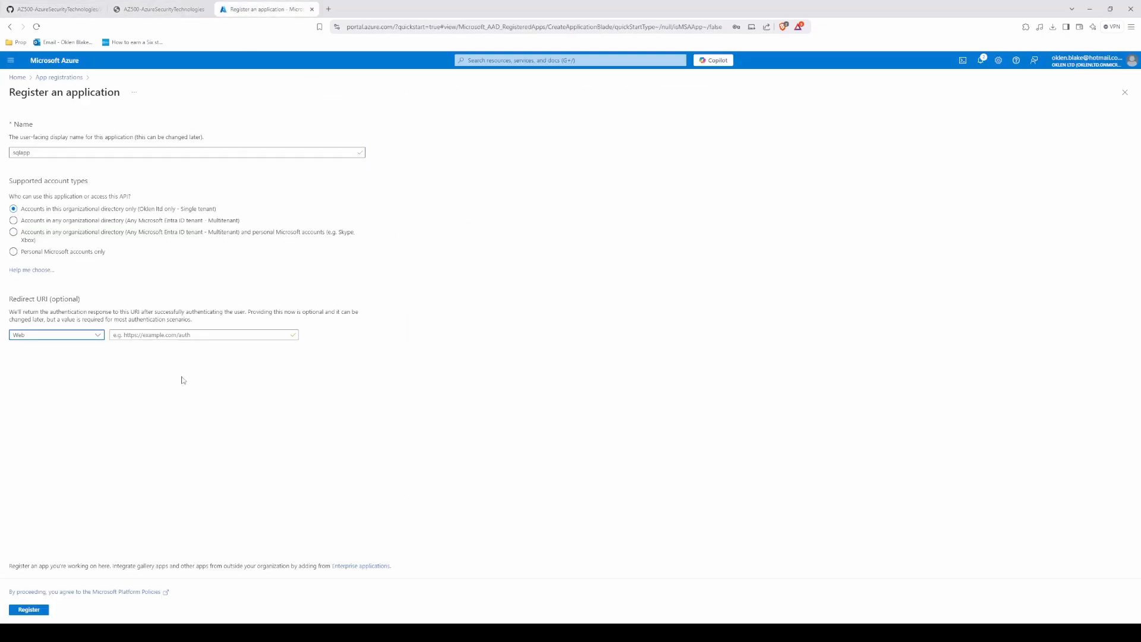
{"action": "left_click", "coordinate": [178, 335]}
{"action": "type", "text": "Web and https://sqlapp"}
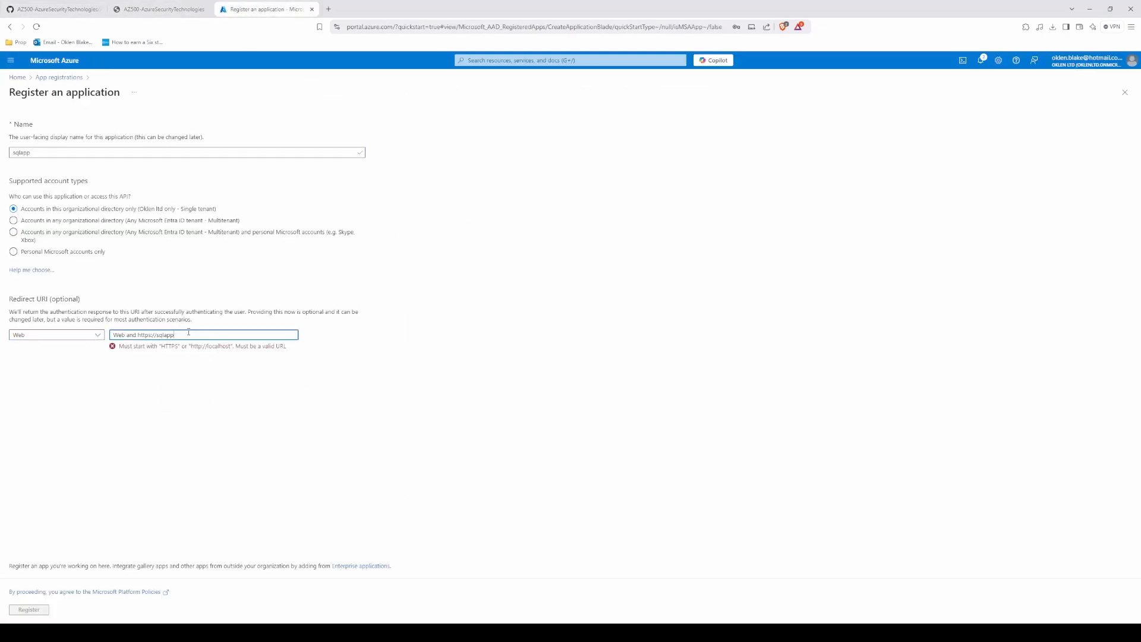
{"action": "left_click_drag", "start_coordinate": [142, 334], "coordinate": [35, 330]}
{"action": "key", "text": "BackSpace"}
{"action": "left_click", "coordinate": [201, 405]}
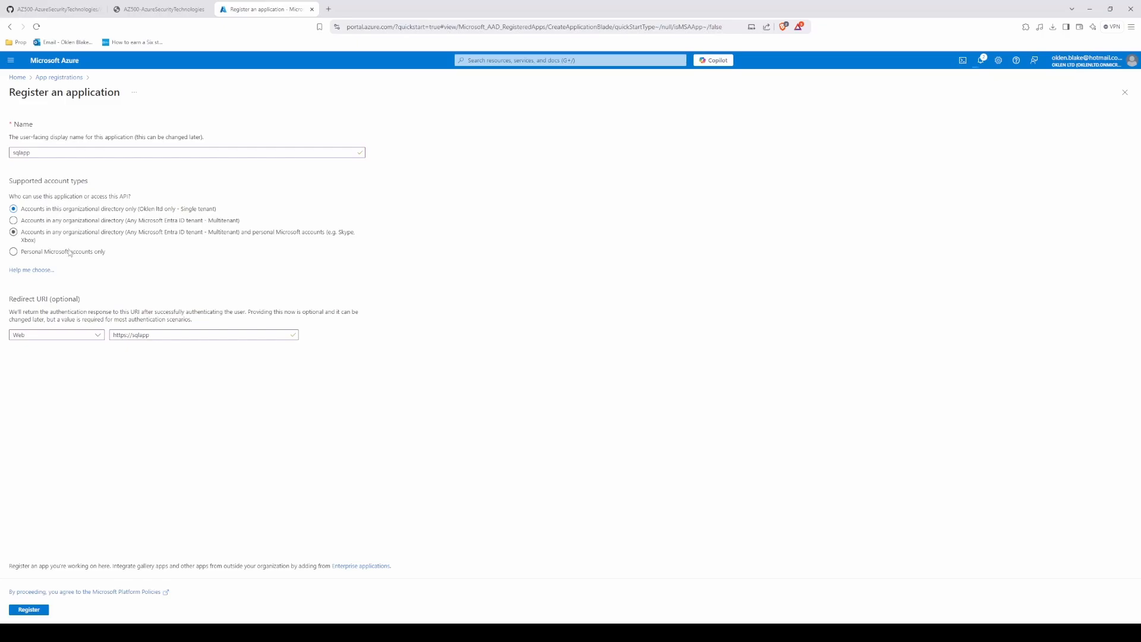
{"action": "left_click", "coordinate": [29, 610]}
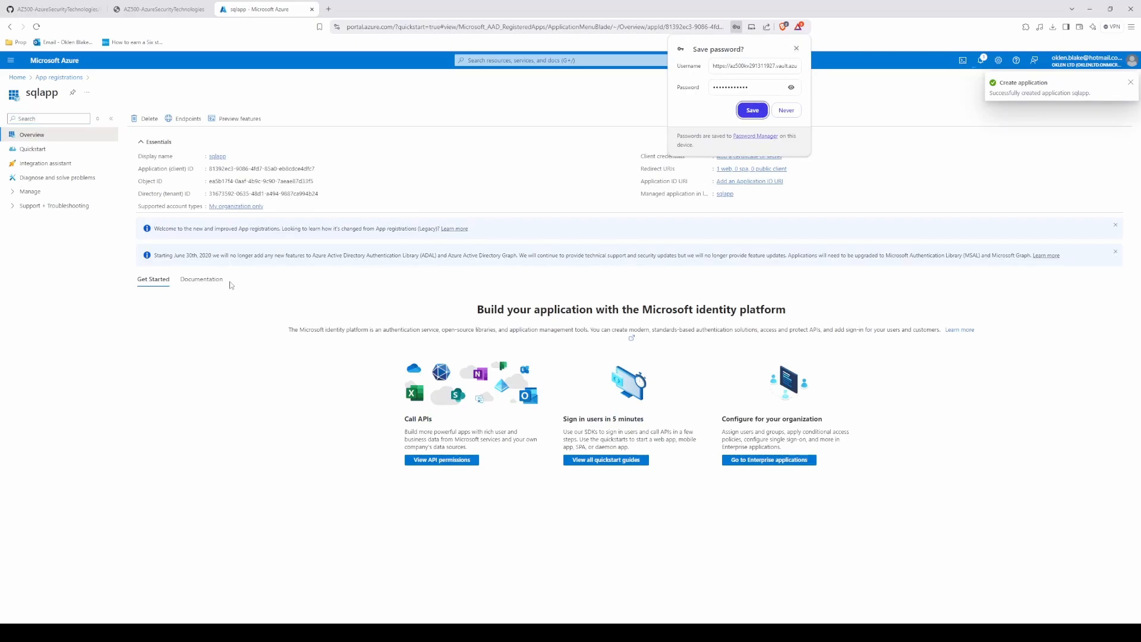
{"action": "left_click", "coordinate": [797, 49]}
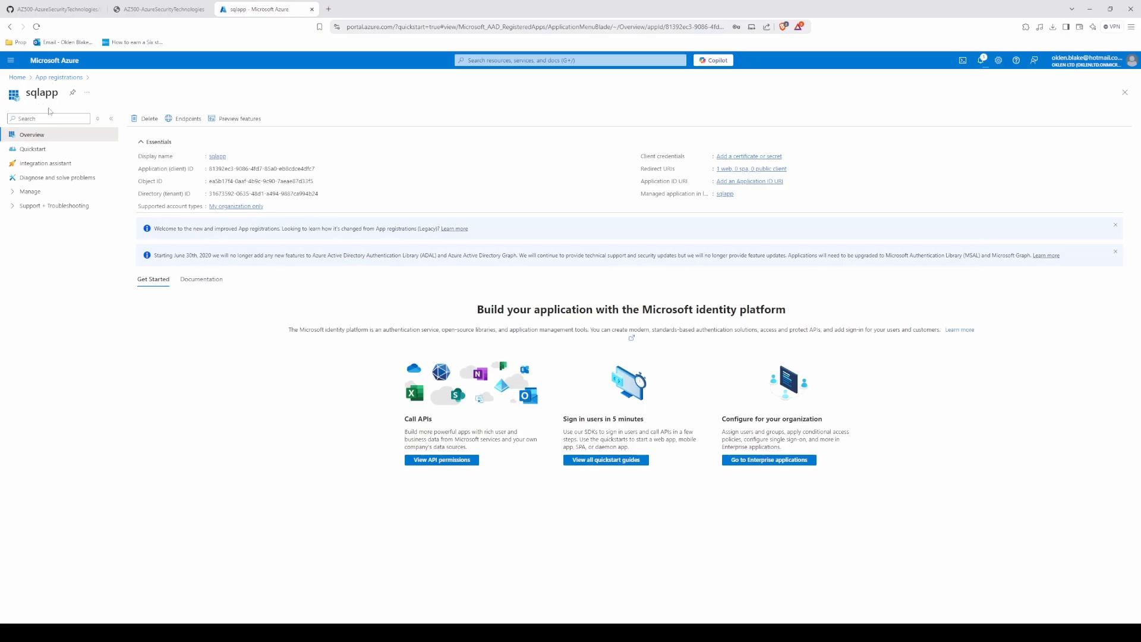
Step: Read the lab's instructions following registration and identify sqlapp's Application (client) ID
{"action": "left_click", "coordinate": [156, 9]}
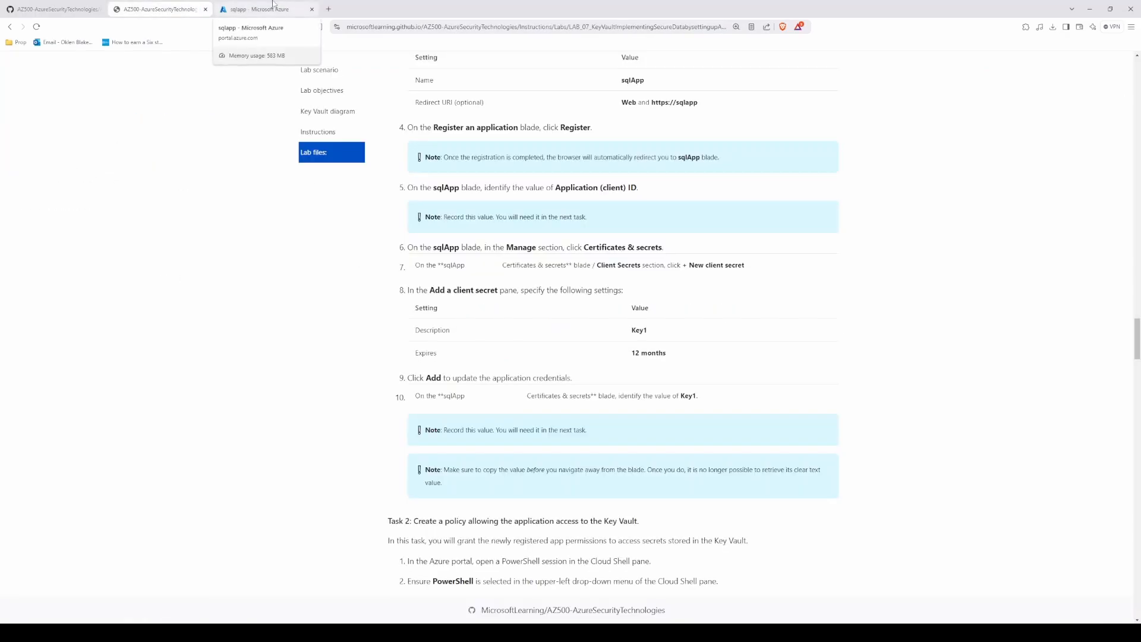
{"action": "left_click", "coordinate": [273, 8]}
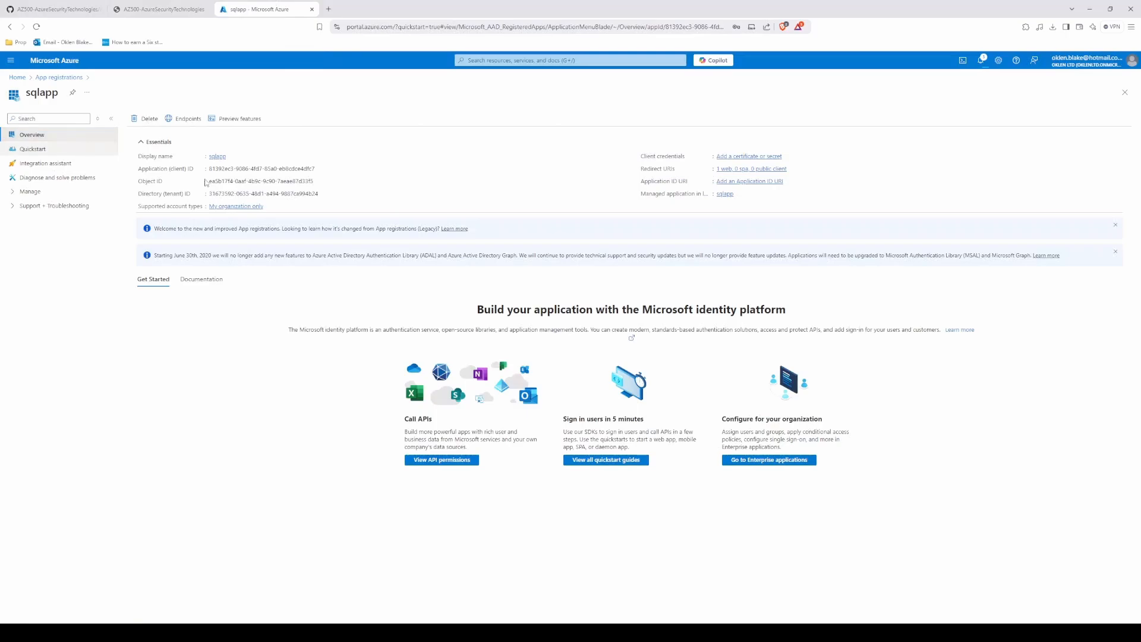
{"action": "triple_click", "coordinate": [242, 169]}
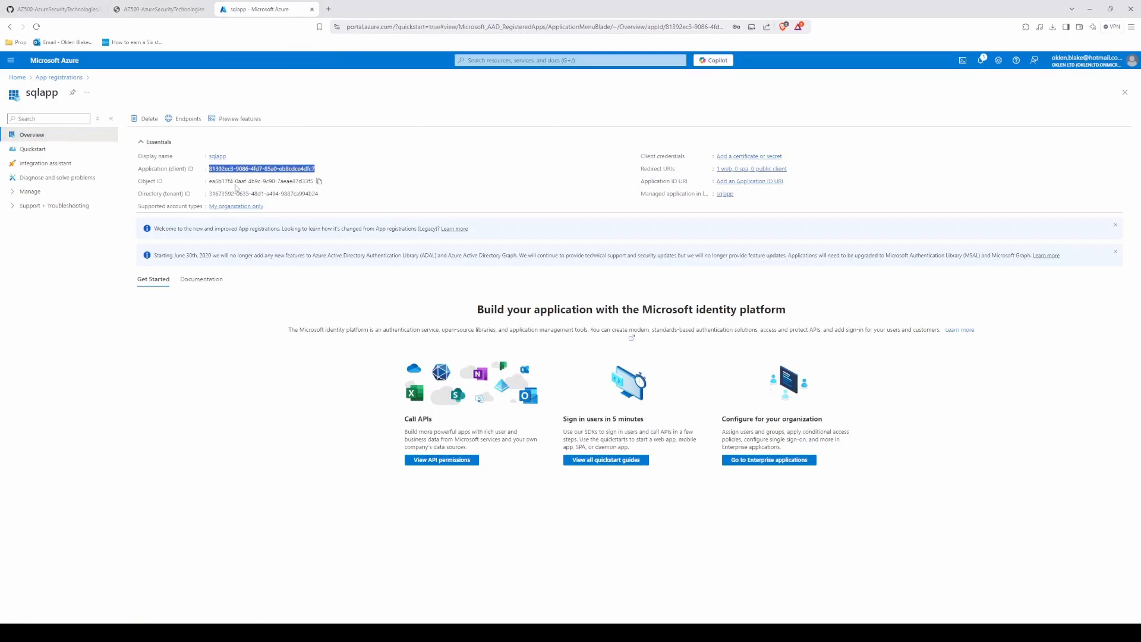
Step: Add a client secret to sqlapp with the description key1 and an expiry of 365 days (12 months)
{"action": "left_click", "coordinate": [30, 191]}
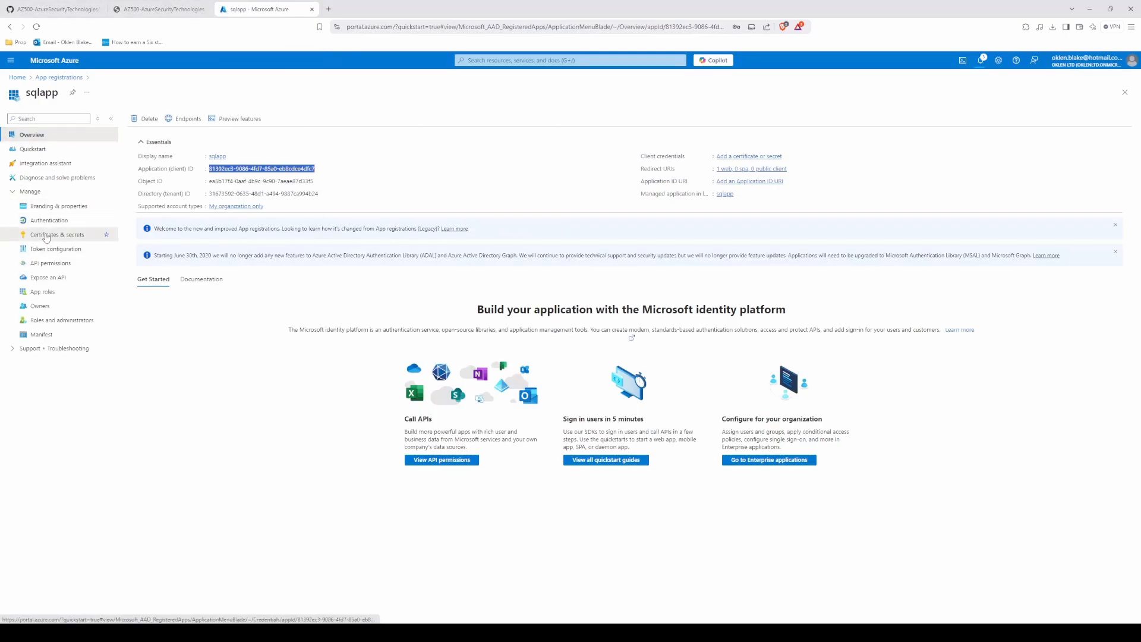
{"action": "left_click", "coordinate": [46, 236]}
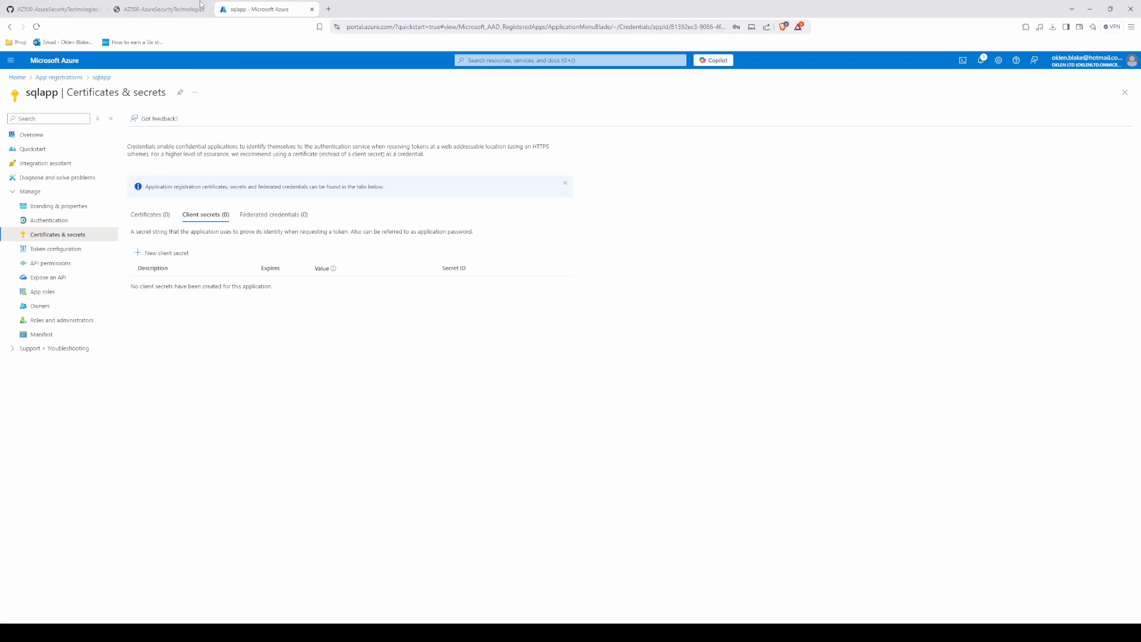
{"action": "left_click", "coordinate": [163, 254]}
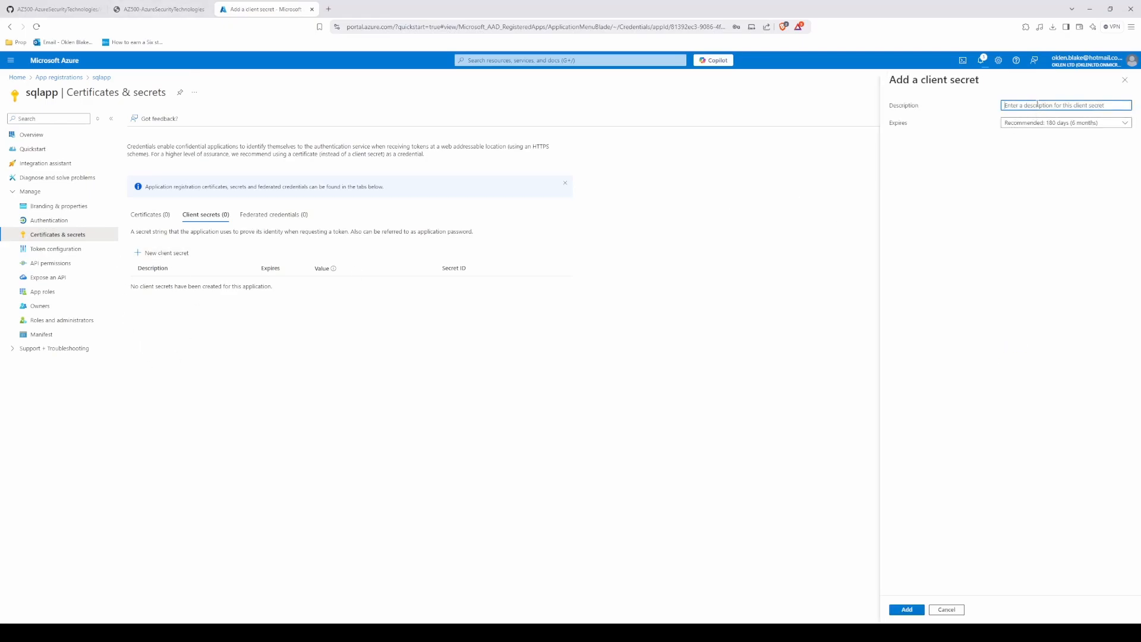
{"action": "type", "text": "key1"}
{"action": "key", "text": "Tab"}
{"action": "key", "text": "Down"}
{"action": "key", "text": "Down"}
{"action": "key", "text": "Down"}
{"action": "key", "text": "Down"}
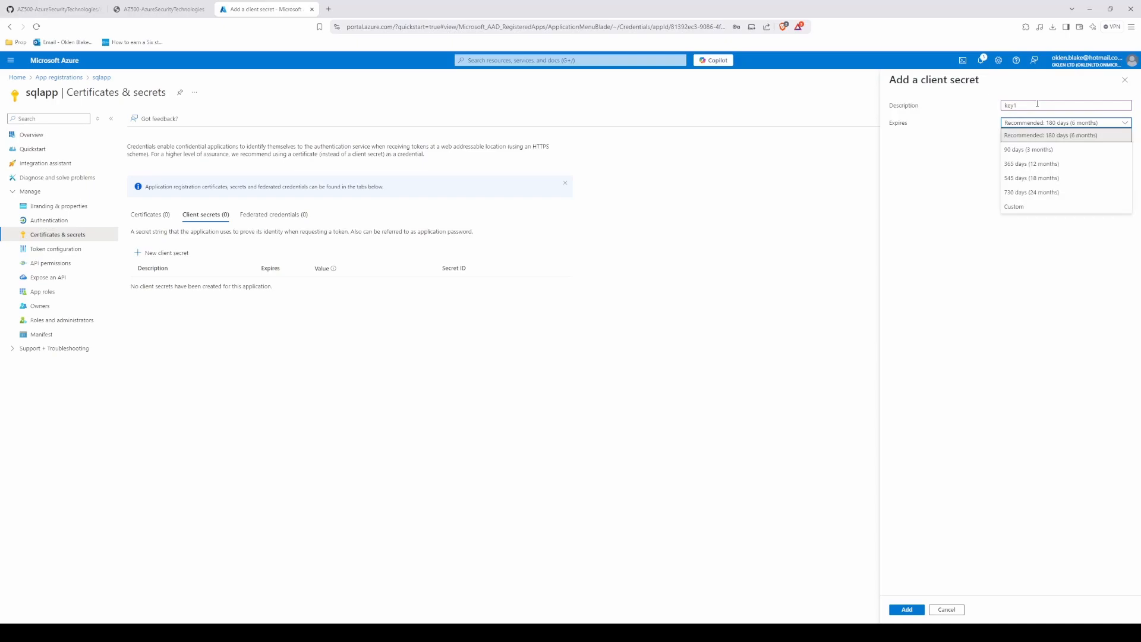
{"action": "key", "text": "Up"}
{"action": "key", "text": "Return"}
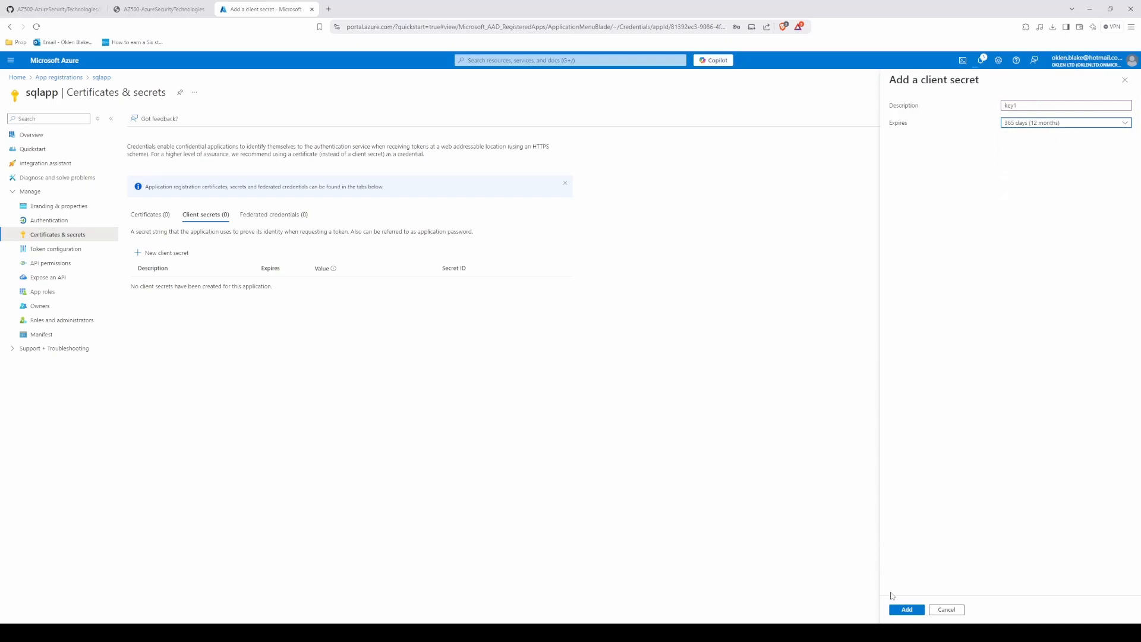
{"action": "left_click", "coordinate": [907, 609]}
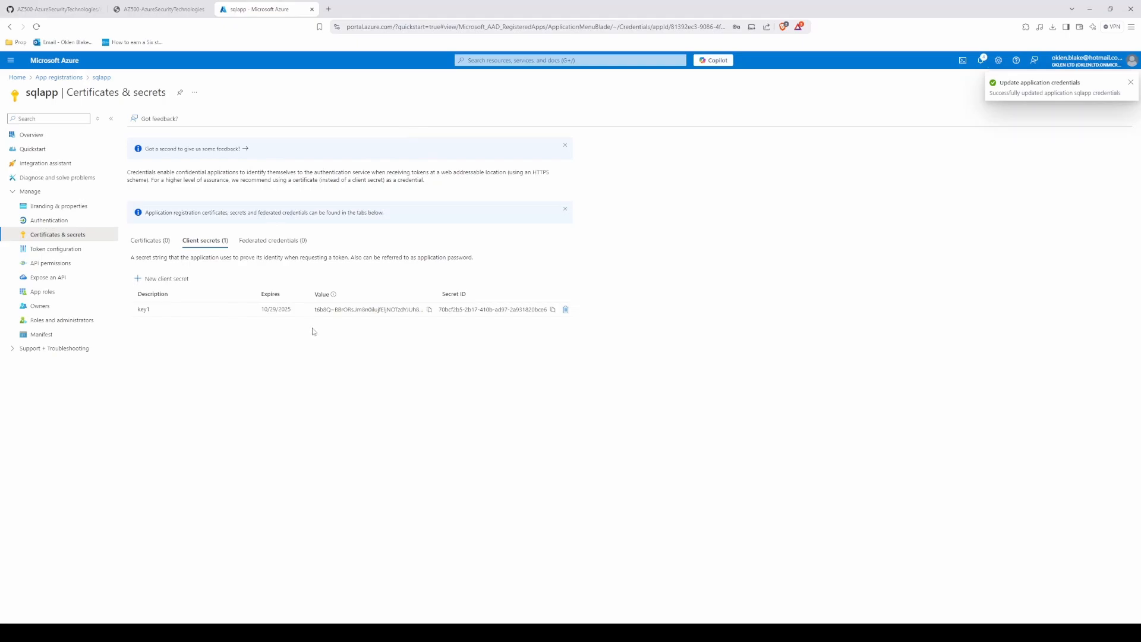
Step: Read the lab's notes on recording the client secret and copy the value of key1
{"action": "left_click", "coordinate": [159, 9]}
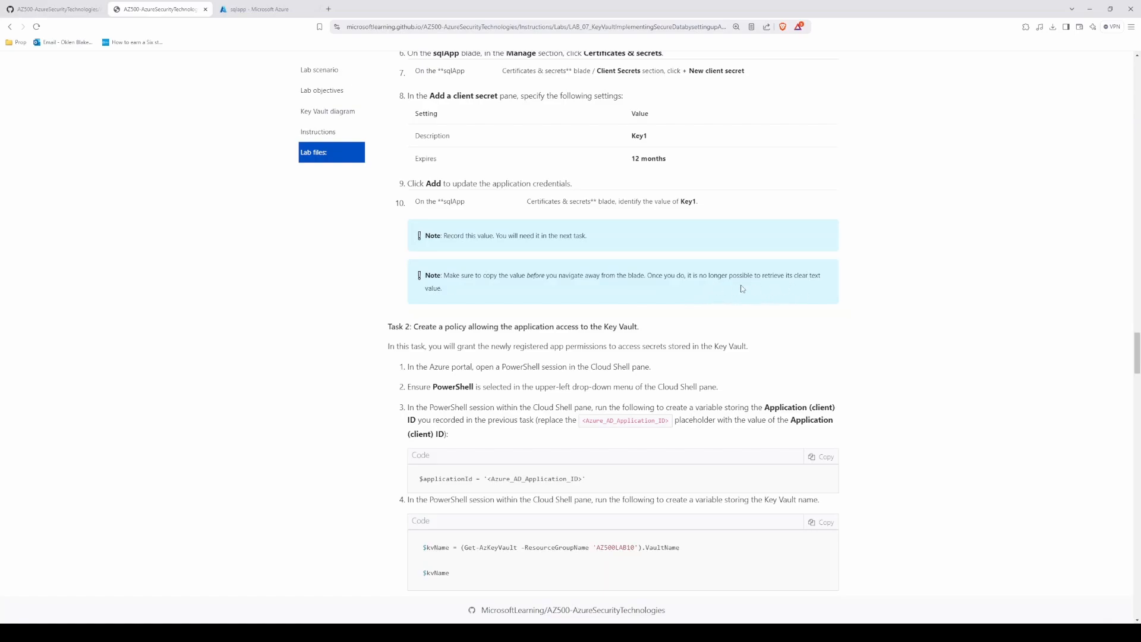
{"action": "left_click", "coordinate": [278, 7]}
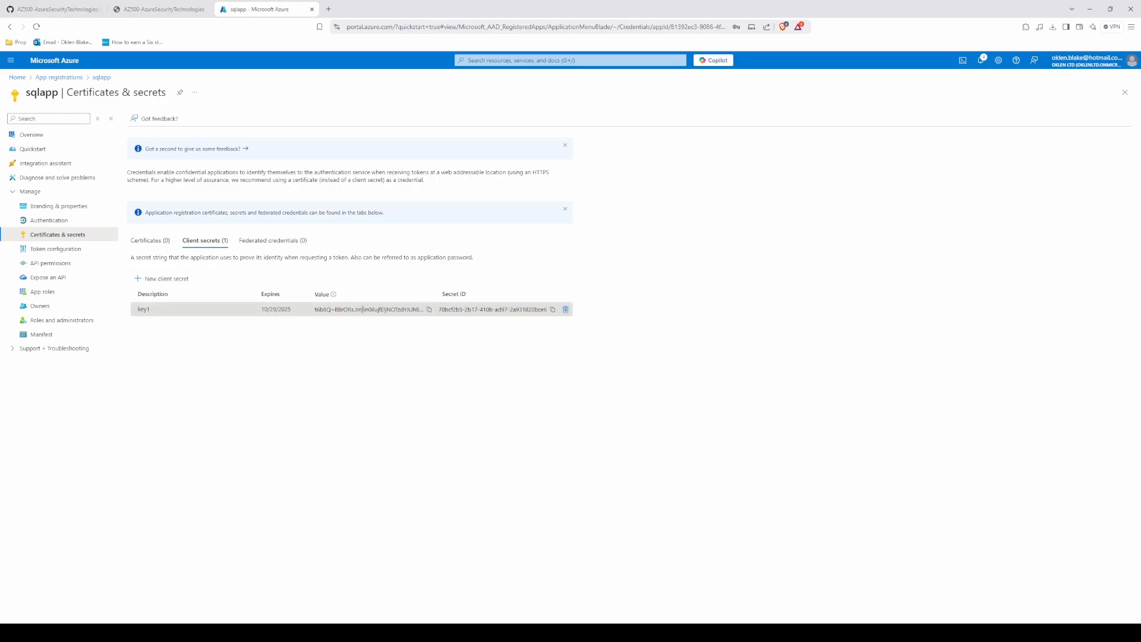
{"action": "left_click", "coordinate": [429, 310]}
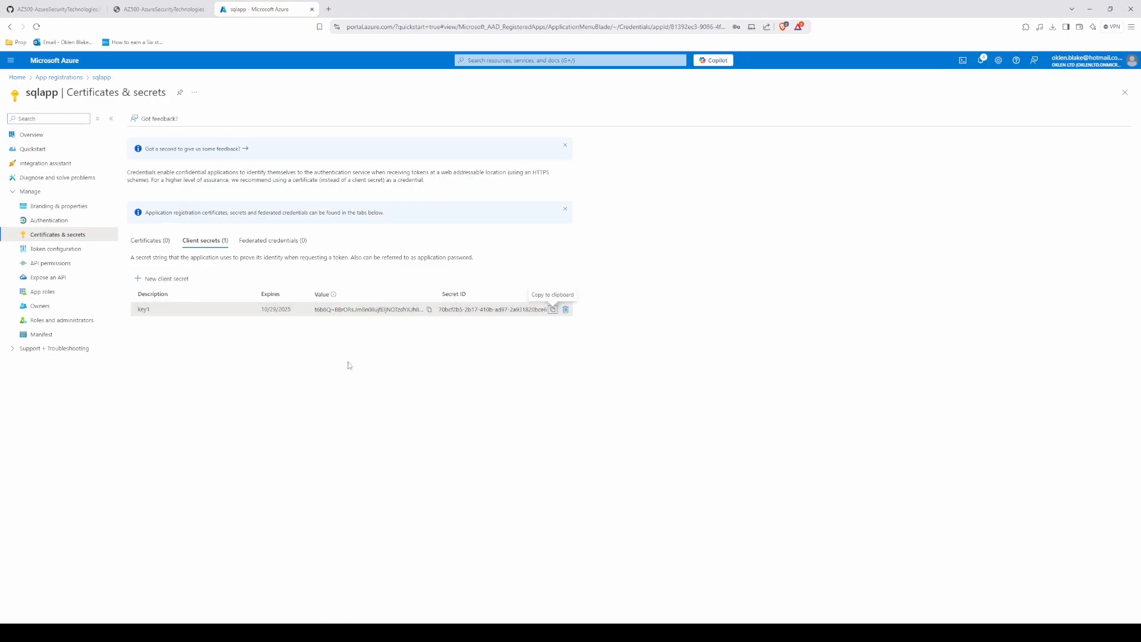
Step: Reopen the Cloud Shell session and clear its earlier output
{"action": "left_click", "coordinate": [963, 60]}
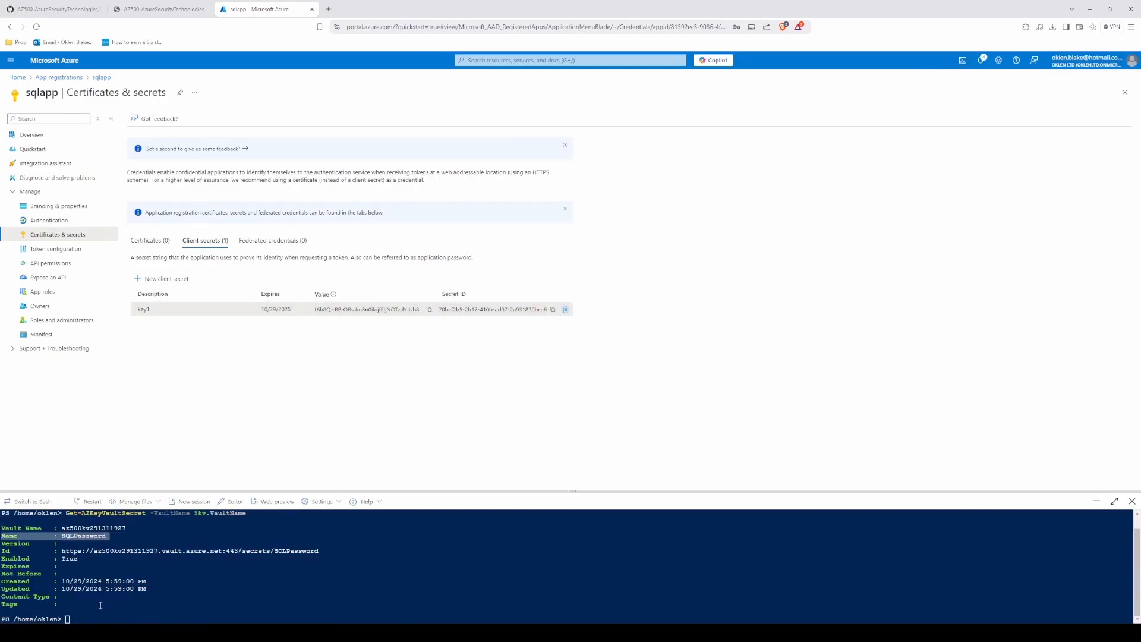
{"action": "type", "text": "clear"}
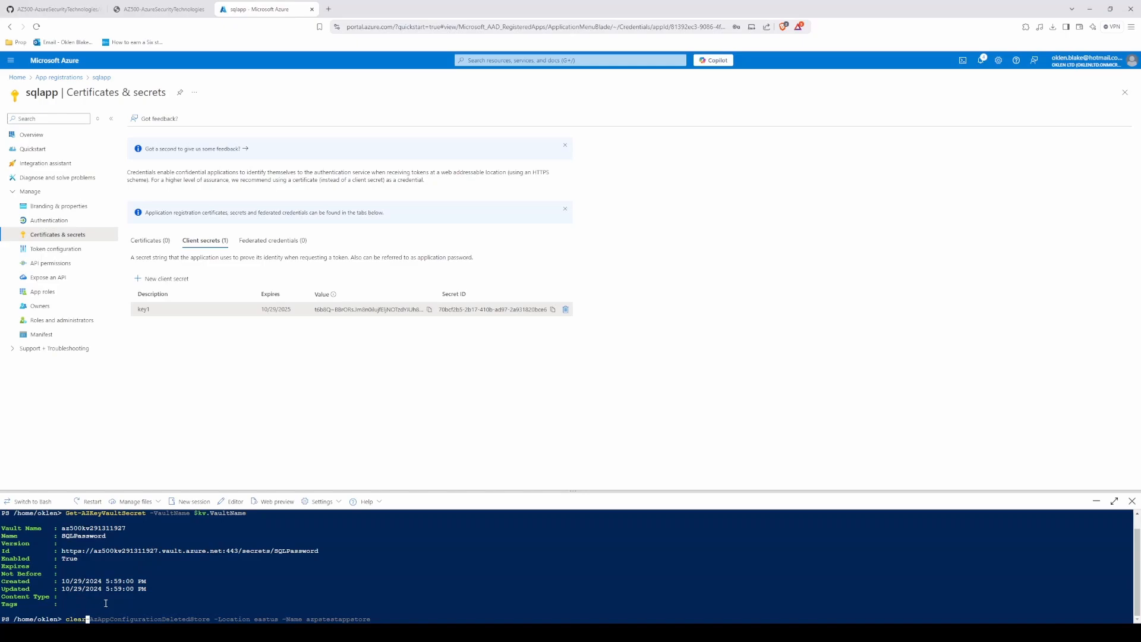
{"action": "key", "text": "Return"}
Step: Run the lab's $applicationId command in Cloud Shell, replacing the placeholder with sqlapp's Application (client) ID
{"action": "left_click", "coordinate": [158, 9]}
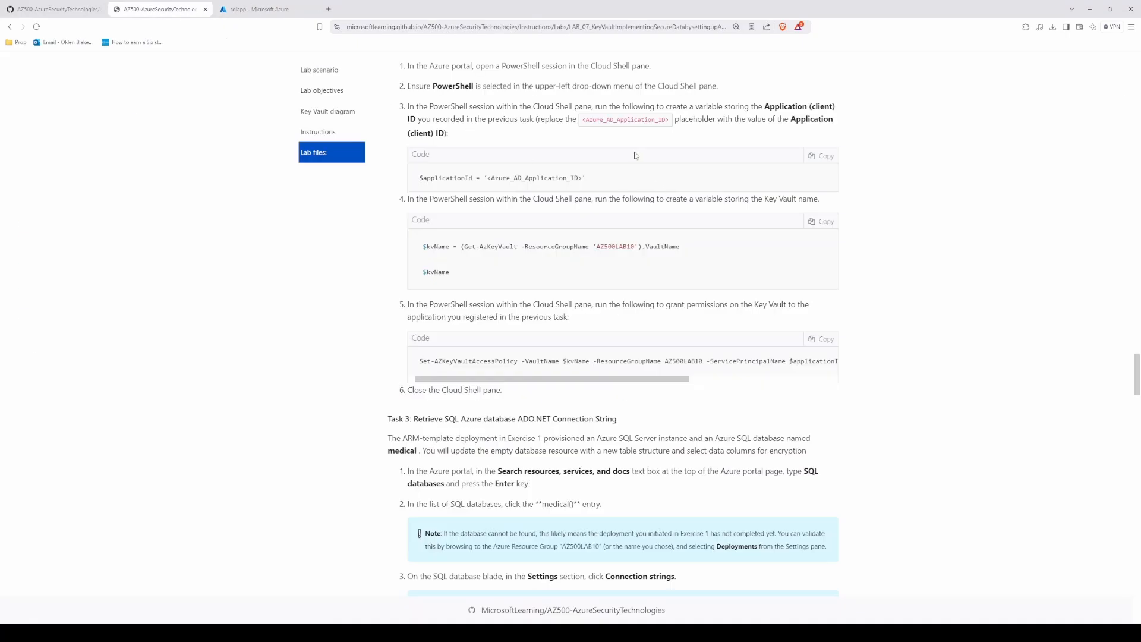
{"action": "left_click", "coordinate": [256, 9]}
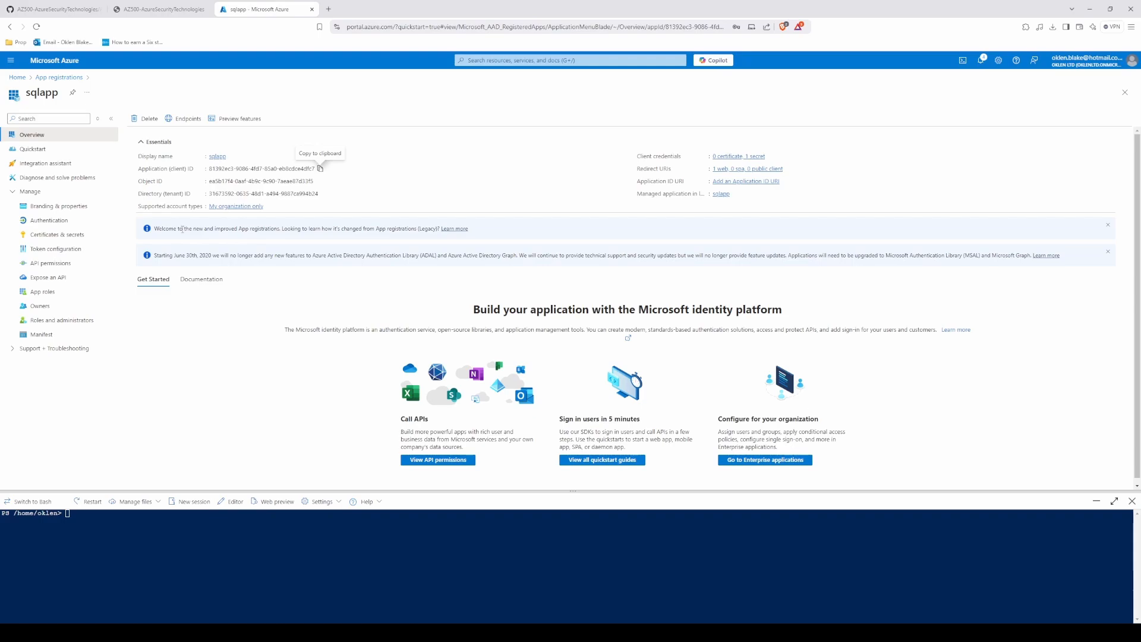
{"action": "key", "text": "ctrl+v"}
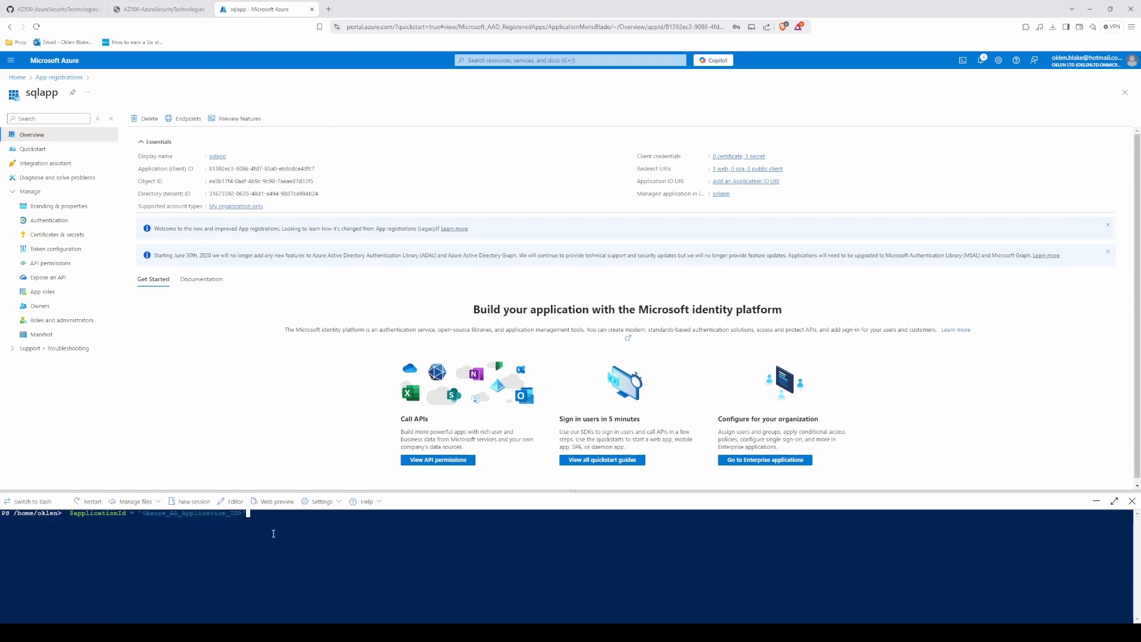
{"action": "key", "text": "BackSpace"}
{"action": "key", "text": "BackSpace"}
{"action": "key", "text": "BackSpace"}
{"action": "key", "text": "BackSpace"}
{"action": "key", "text": "BackSpace"}
{"action": "key", "text": "BackSpace"}
{"action": "key", "text": "BackSpace"}
{"action": "key", "text": "BackSpace"}
{"action": "key", "text": "BackSpace"}
{"action": "key", "text": "BackSpace"}
{"action": "key", "text": "BackSpace"}
{"action": "key", "text": "BackSpace"}
{"action": "key", "text": "BackSpace"}
{"action": "key", "text": "BackSpace"}
{"action": "key", "text": "BackSpace"}
{"action": "key", "text": "BackSpace"}
{"action": "key", "text": "BackSpace"}
{"action": "key", "text": "BackSpace"}
{"action": "key", "text": "BackSpace"}
{"action": "key", "text": "BackSpace"}
{"action": "key", "text": "BackSpace"}
{"action": "key", "text": "BackSpace"}
{"action": "key", "text": "BackSpace"}
{"action": "key", "text": "BackSpace"}
{"action": "key", "text": "BackSpace"}
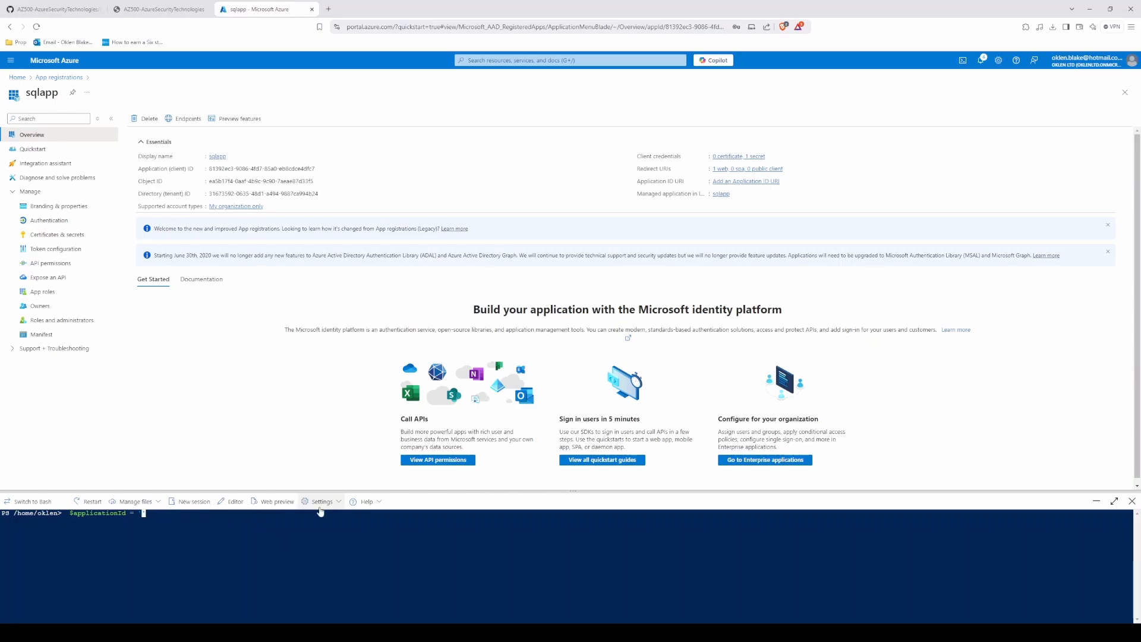
{"action": "key", "text": "ctrl+v"}
{"action": "type", "text": "'"}
{"action": "key", "text": "Return"}
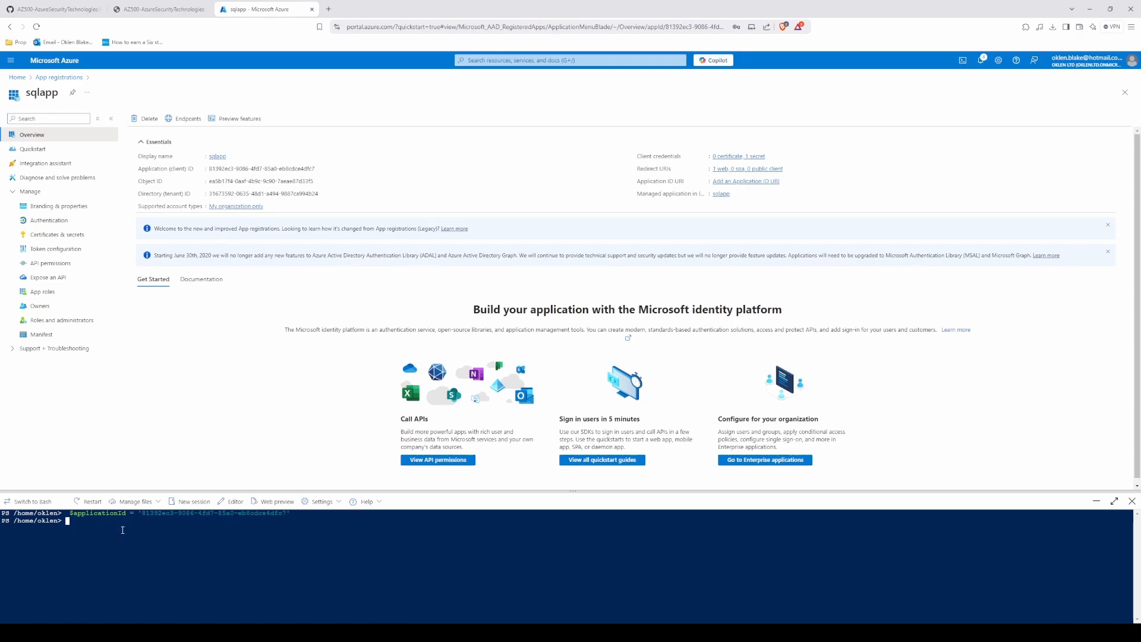
Step: Store AZ500LAB10's vault name in $kvName, grant $applicationId key permissions get,wrapKey,unwrapKey,sign,verify,list with Set-AZKeyVaultAccessPolicy, and close Cloud Shell
{"action": "key", "text": "ctrl+v"}
{"action": "key", "text": "ctrl+v"}
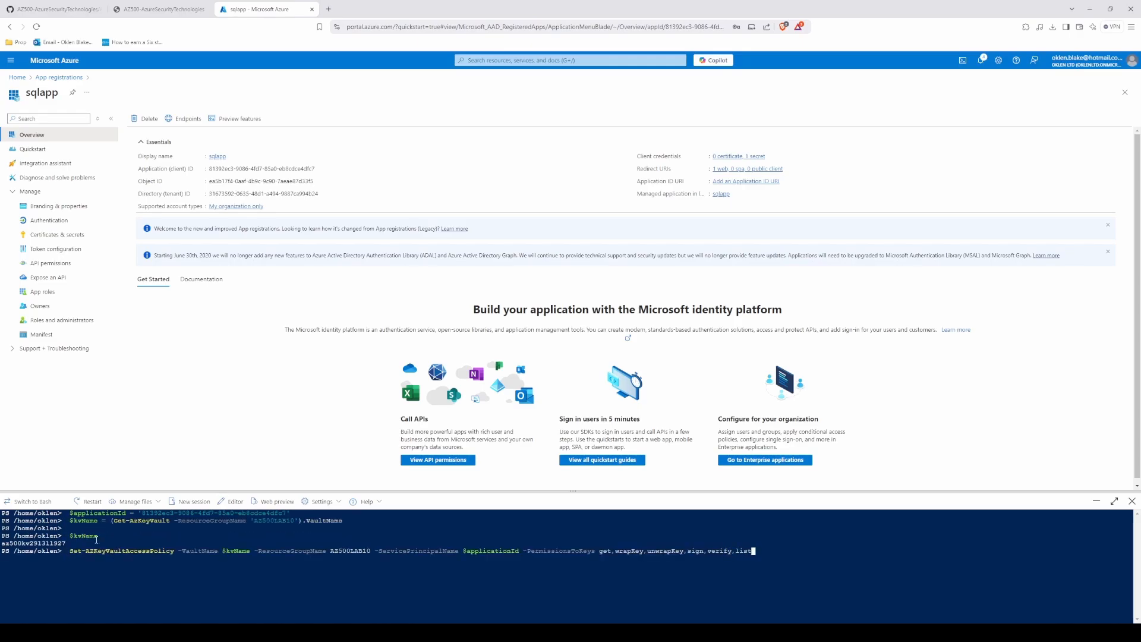
{"action": "key", "text": "Return"}
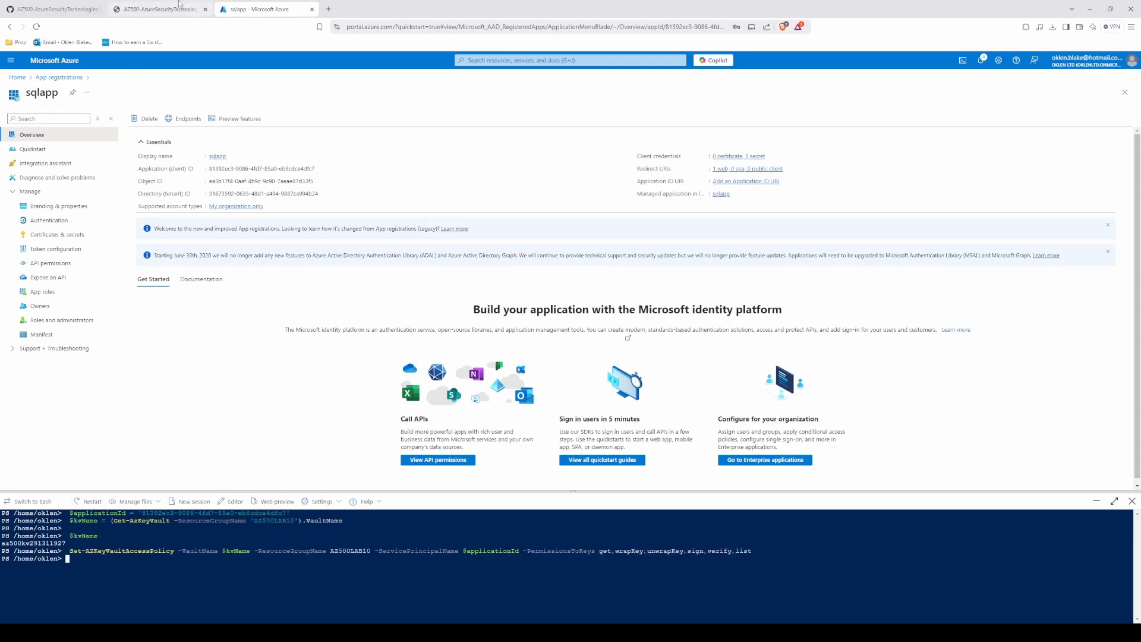
{"action": "left_click", "coordinate": [1132, 501]}
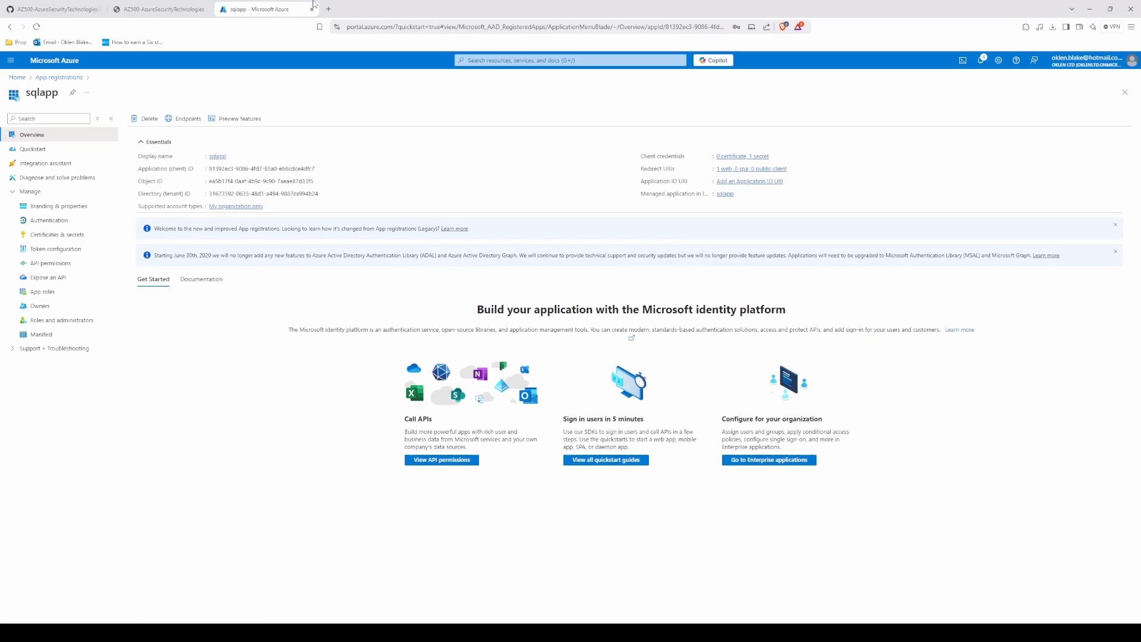
Step: Examine the failed AZ500LAB10 deployment from the notifications, including the SQL server resource's error summary and raw error
{"action": "left_click", "coordinate": [981, 60]}
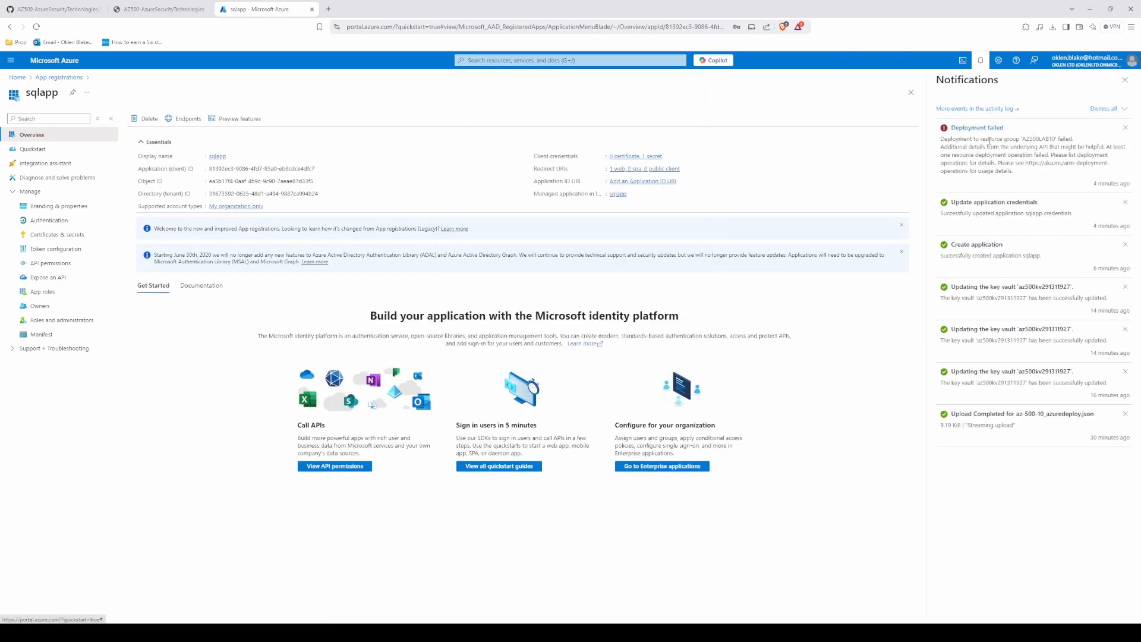
{"action": "left_click", "coordinate": [983, 136]}
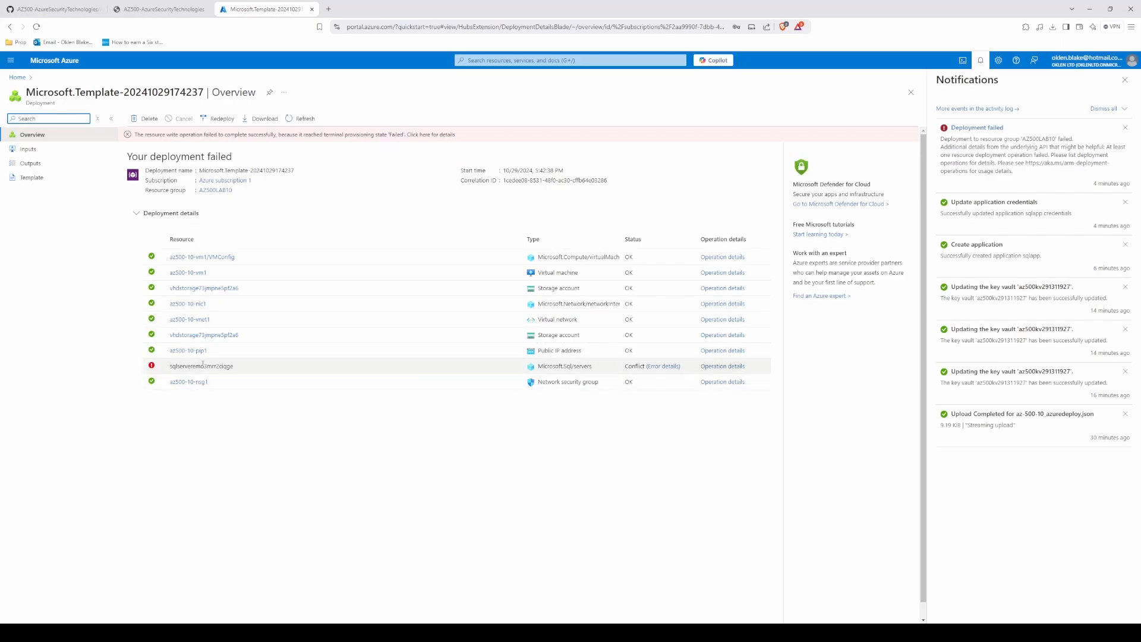
{"action": "left_click", "coordinate": [656, 366]}
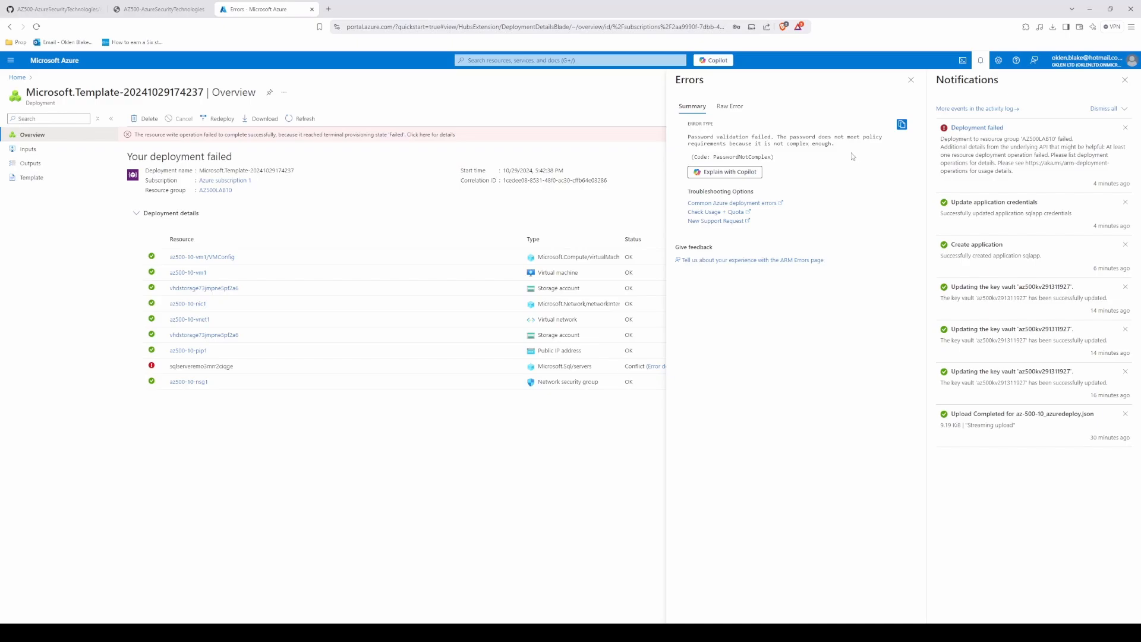
{"action": "left_click", "coordinate": [730, 106]}
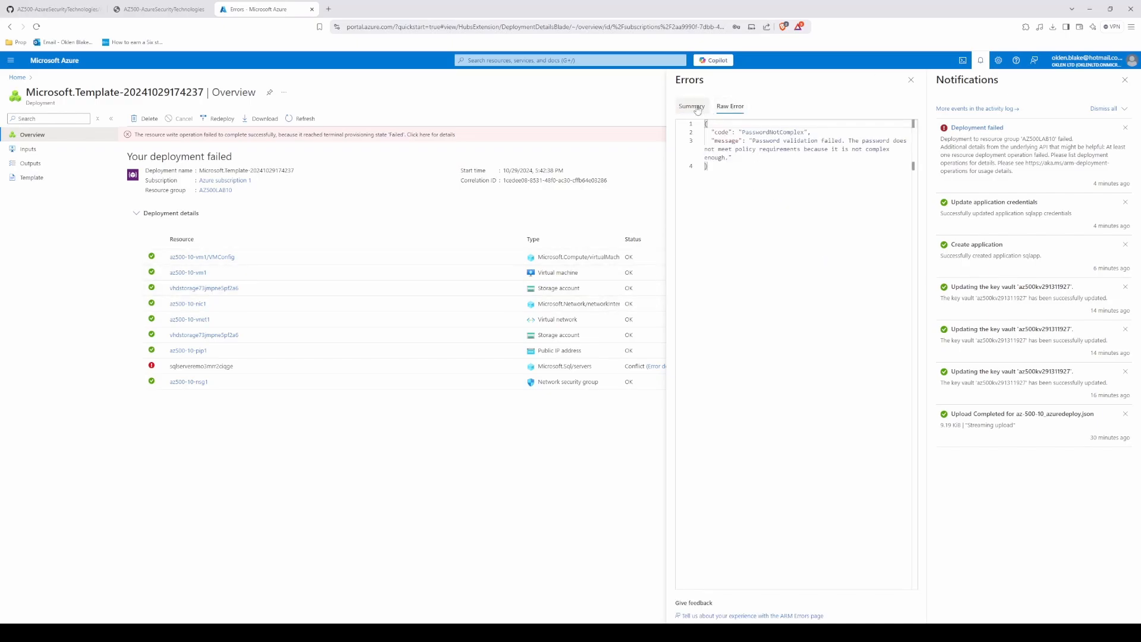
Step: Close the deployment's error details and open the SQL databases list through a portal search
{"action": "left_click", "coordinate": [692, 106]}
{"action": "left_click", "coordinate": [912, 81]}
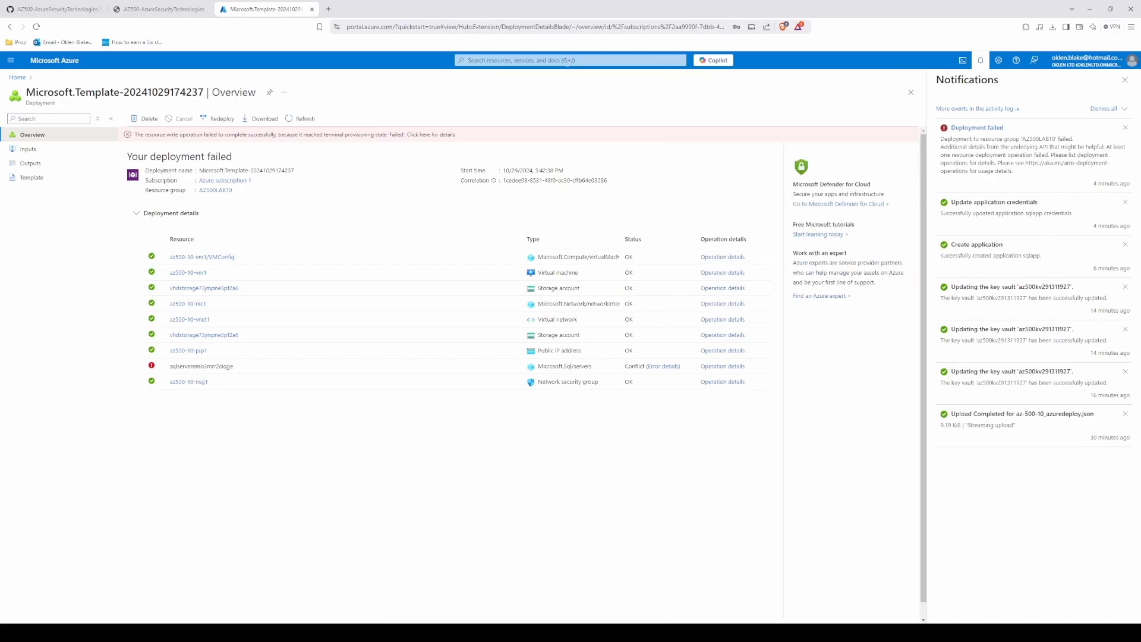
{"action": "left_click", "coordinate": [567, 60]}
{"action": "type", "text": "sql databases"}
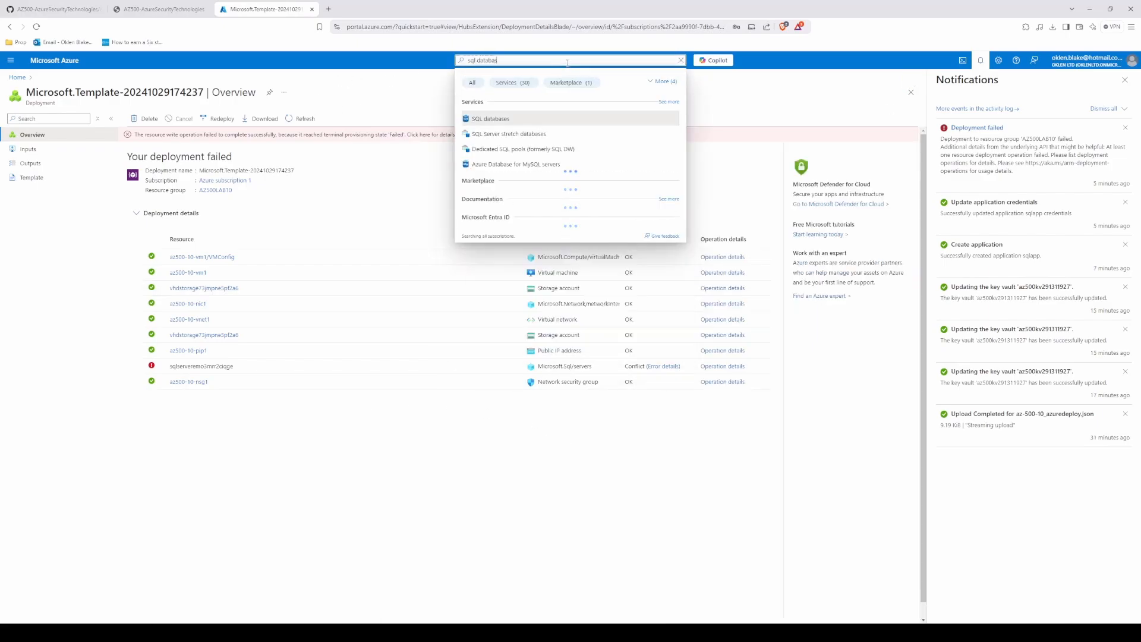
{"action": "key", "text": "Return"}
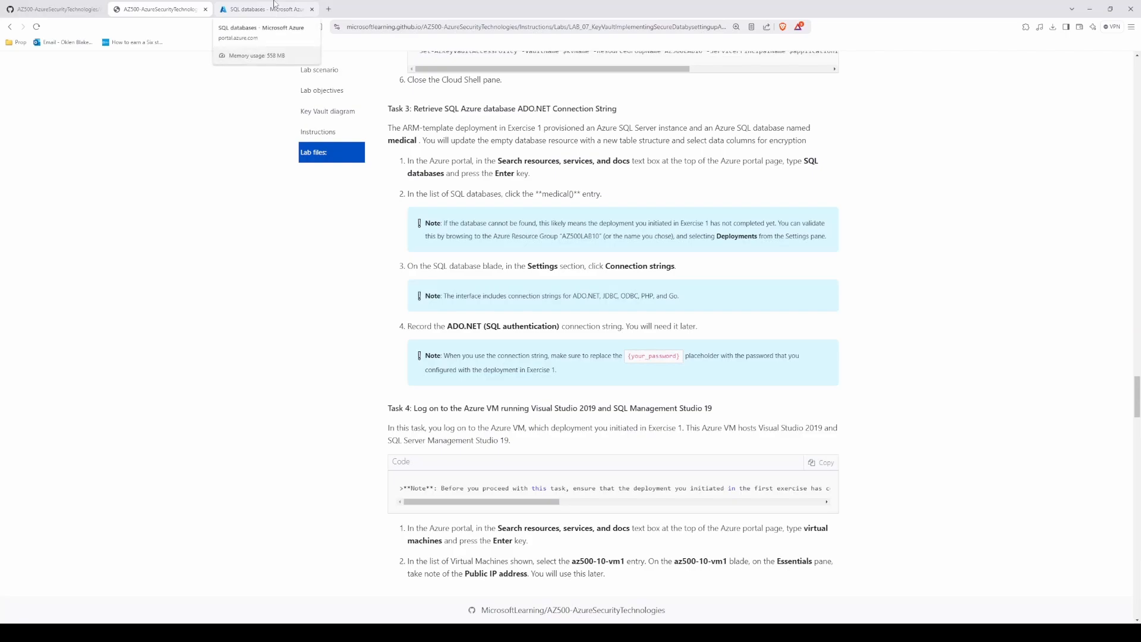
Step: Copy the database name medical from Task 3 of the lab instructions and check for it in the SQL databases list
{"action": "scroll", "coordinate": [464, 238], "scroll_direction": "down", "scroll_amount": 1}
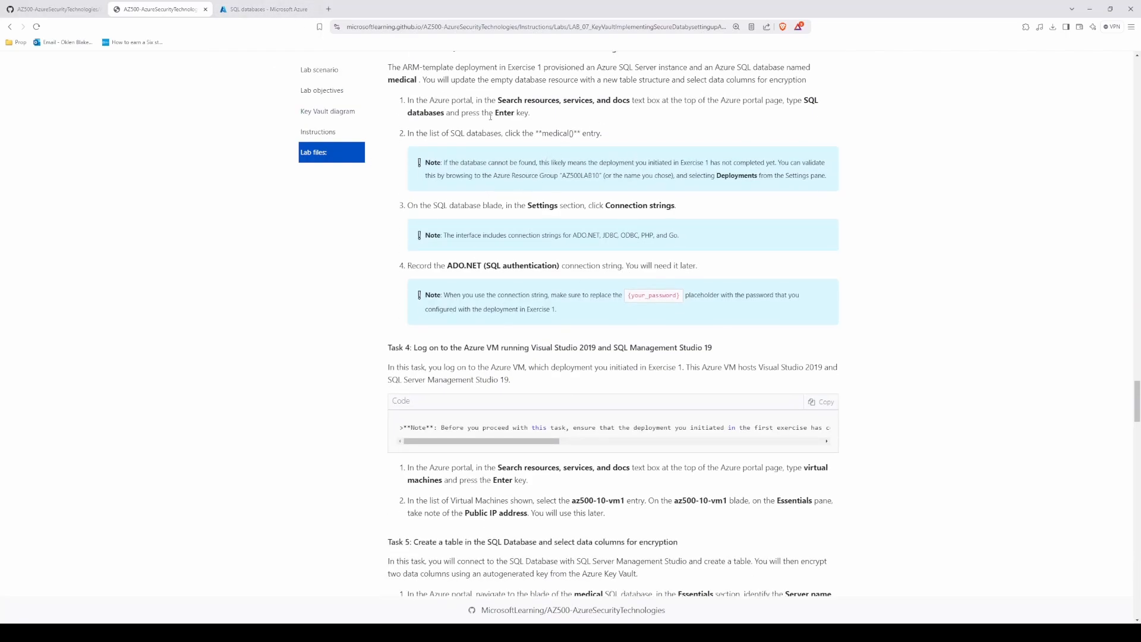
{"action": "double_click", "coordinate": [554, 134]}
{"action": "right_click", "coordinate": [555, 134]}
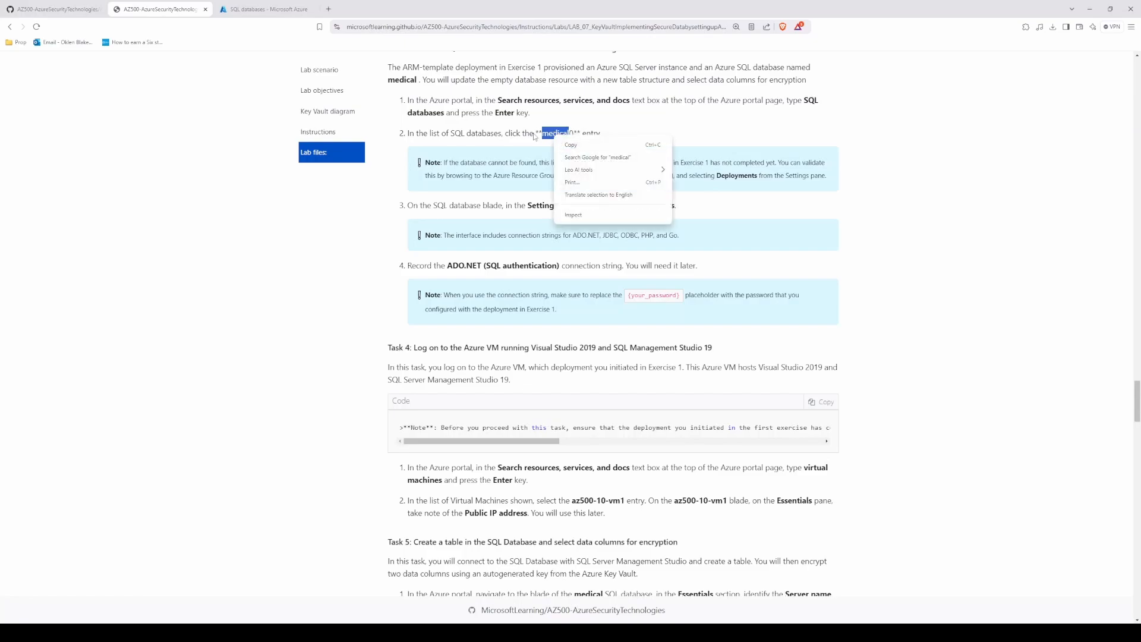
{"action": "left_click", "coordinate": [586, 144]}
{"action": "left_click", "coordinate": [286, 6]}
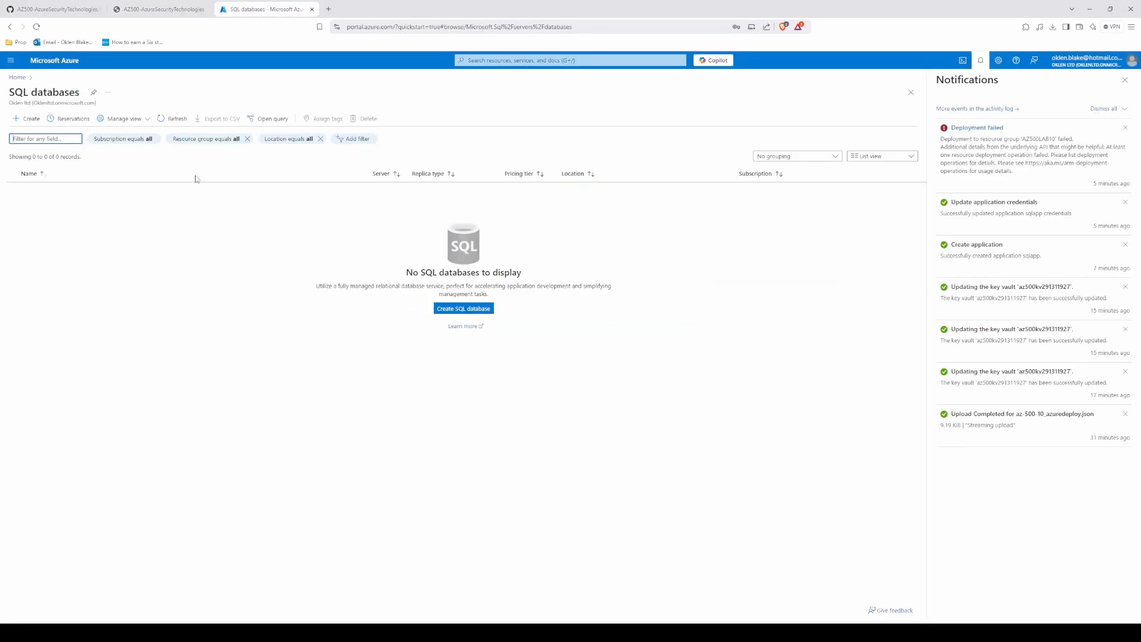
{"action": "left_click", "coordinate": [156, 8]}
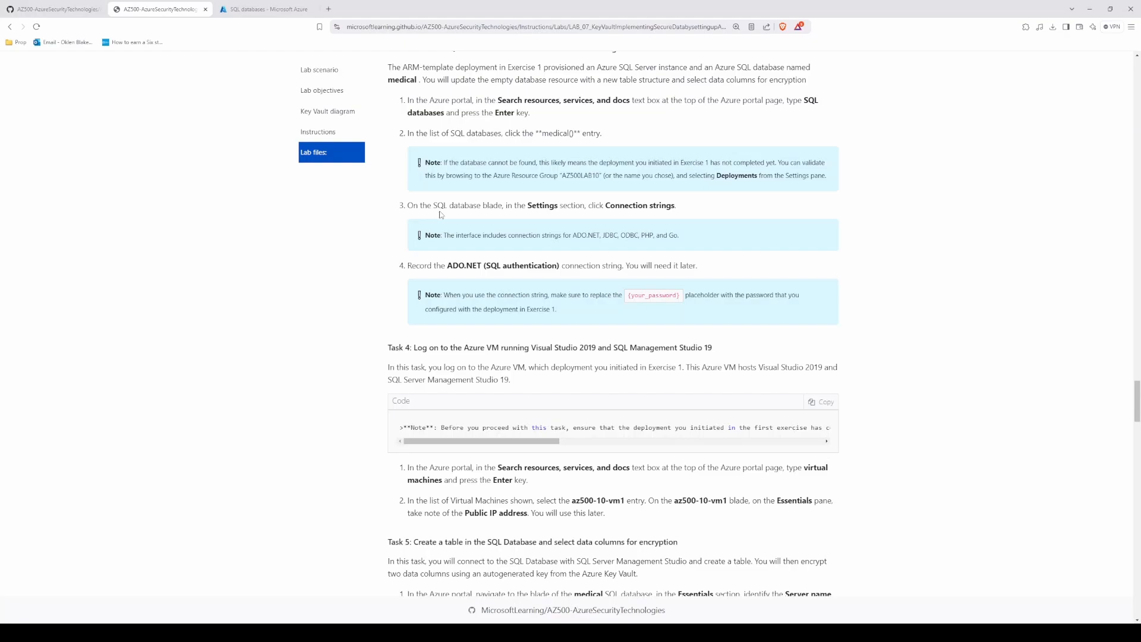
{"action": "left_click", "coordinate": [238, 9]}
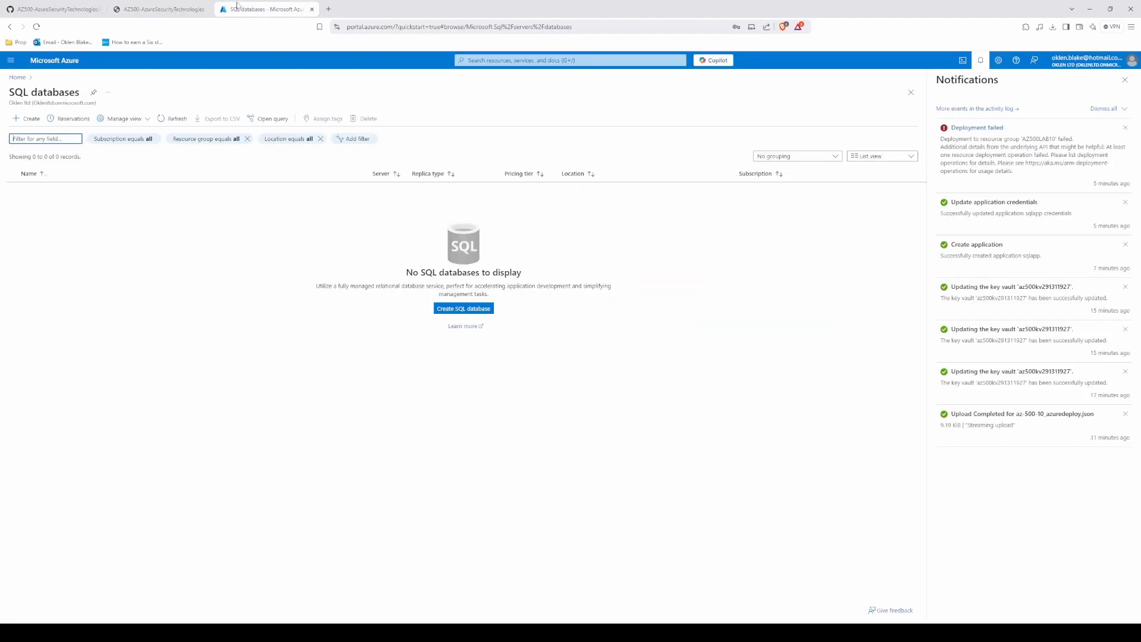
Step: Open the portal home in a separate tab and examine the AZ500LAB10 resource group's resources and notifications
{"action": "right_click", "coordinate": [17, 80]}
{"action": "left_click", "coordinate": [54, 90]}
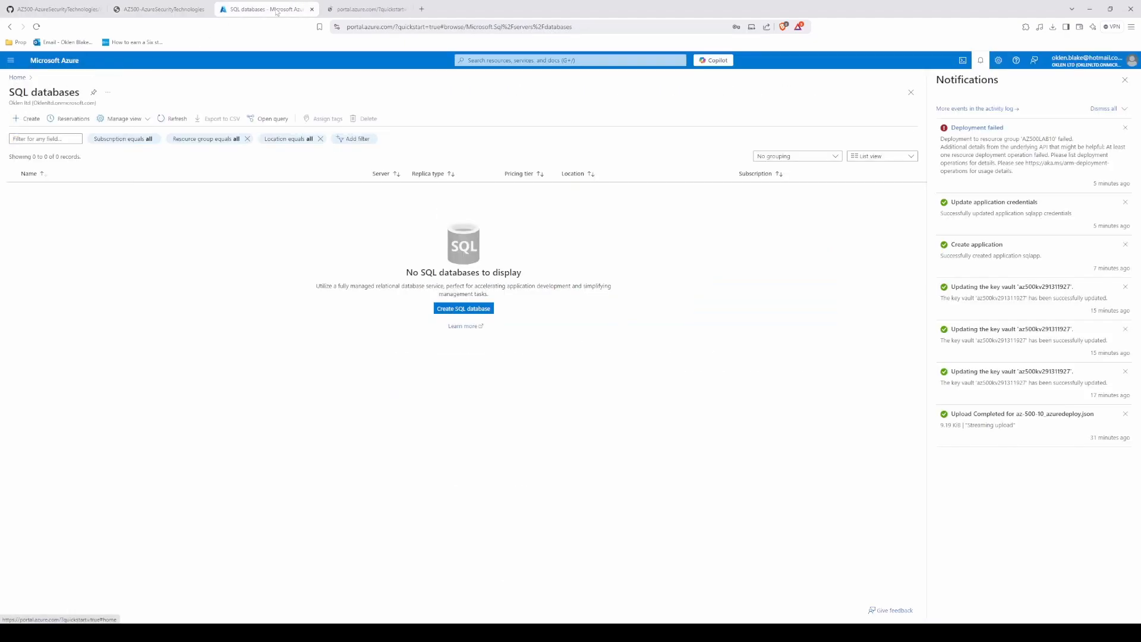
{"action": "left_click", "coordinate": [365, 9]}
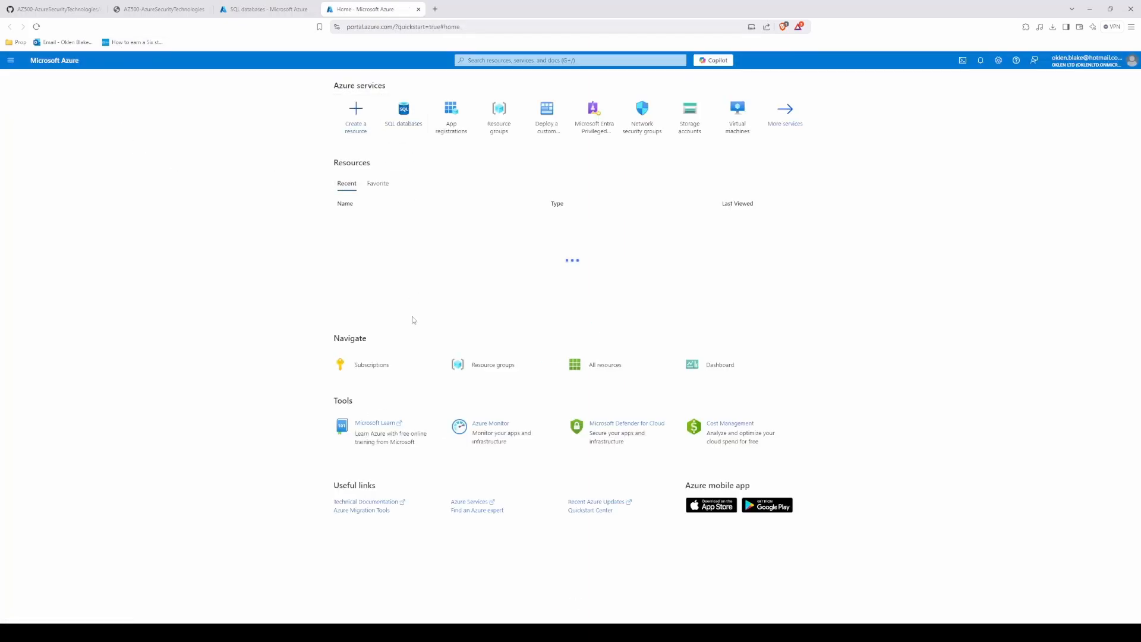
{"action": "left_click", "coordinate": [365, 235]}
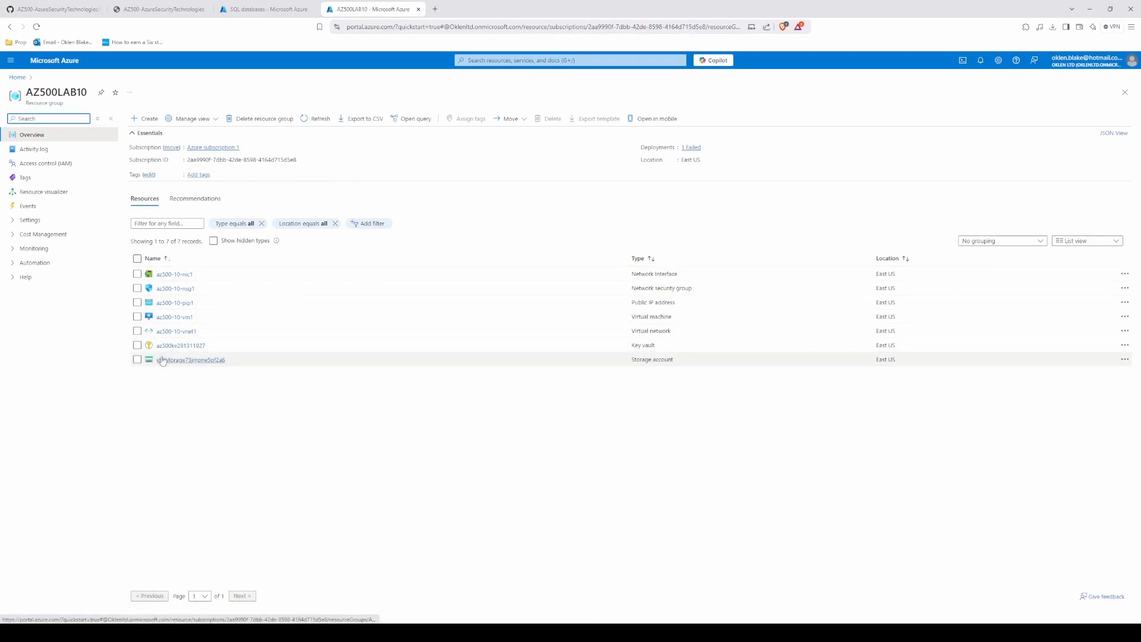
{"action": "left_click", "coordinate": [981, 60]}
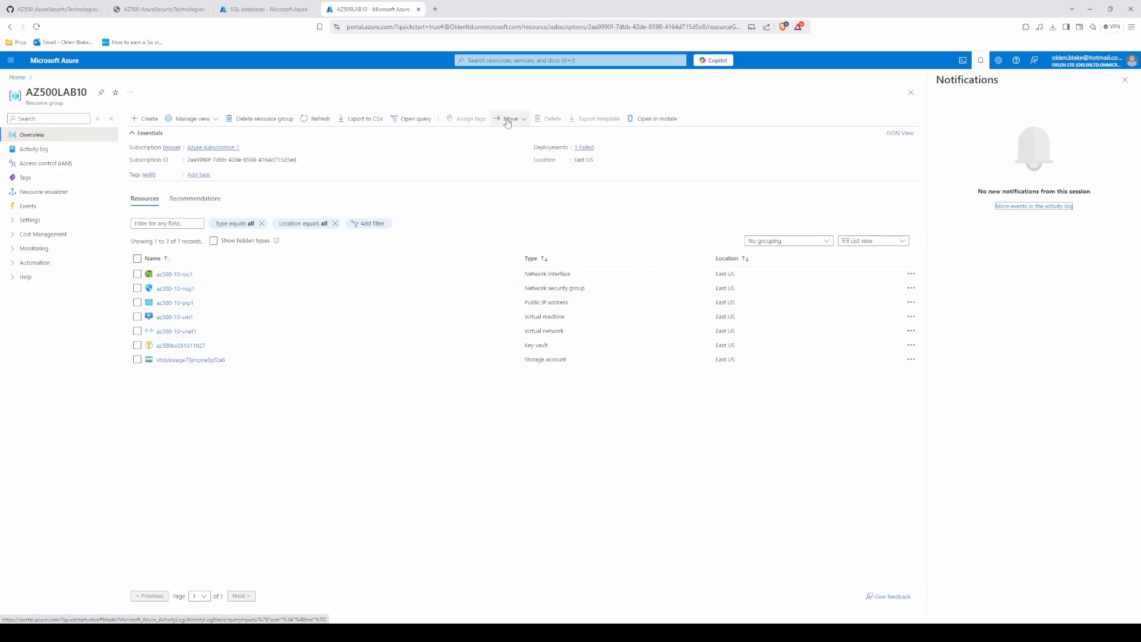
Step: Examine the template of AZ500LAB10's failed deployment, searching it for the medical database name, and close the tab
{"action": "left_click", "coordinate": [576, 148]}
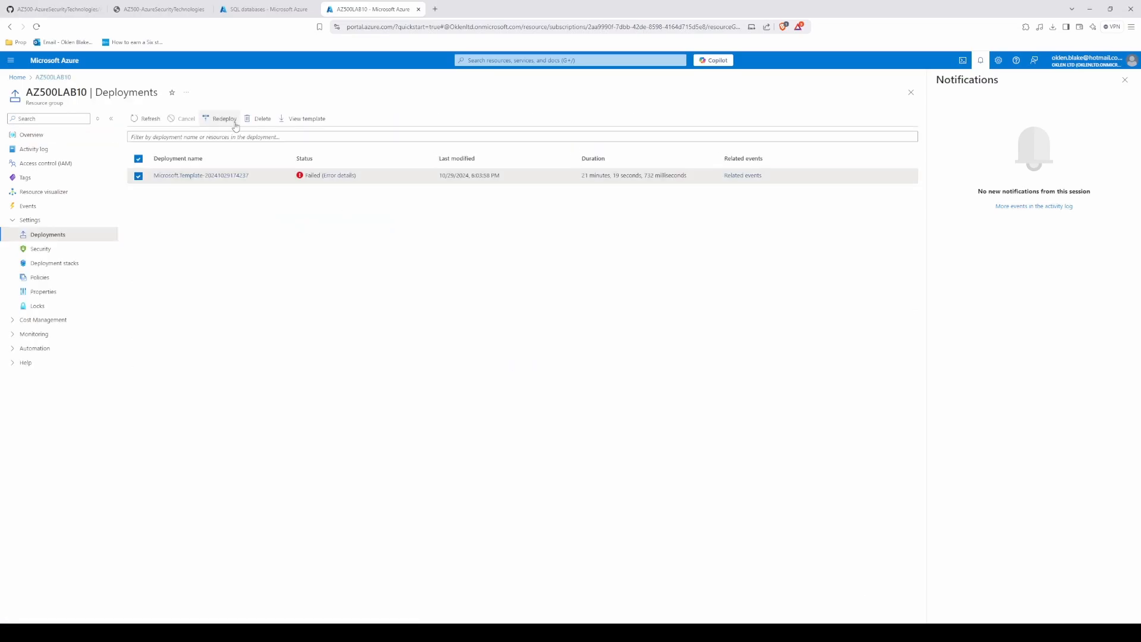
{"action": "left_click", "coordinate": [290, 119]}
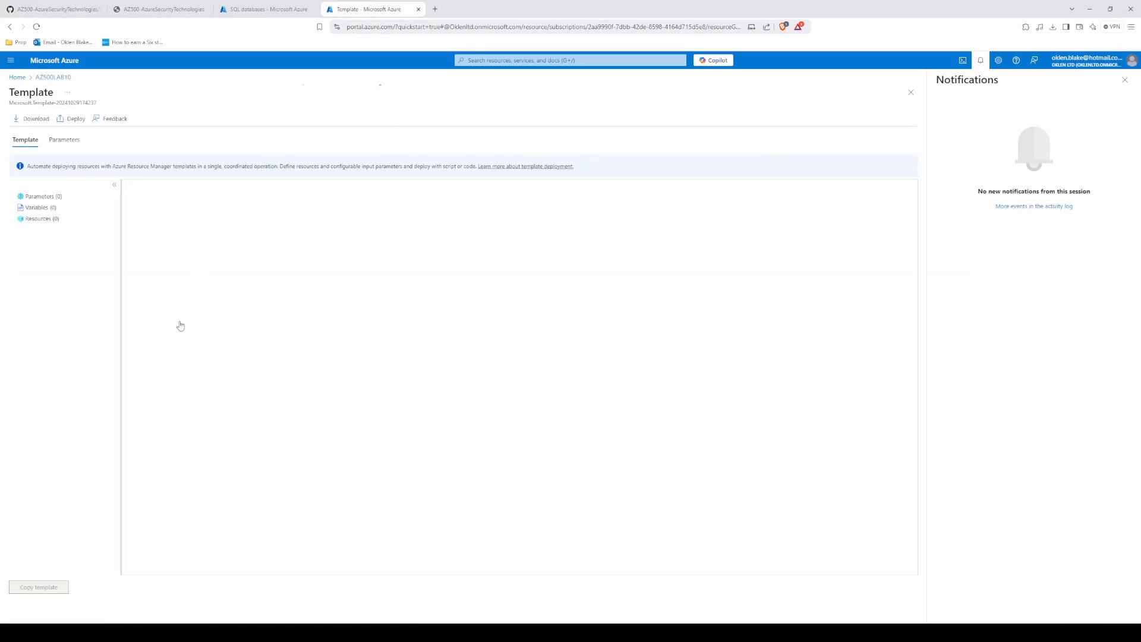
{"action": "scroll", "coordinate": [881, 494], "scroll_direction": "down", "scroll_amount": 15}
{"action": "scroll", "coordinate": [880, 494], "scroll_direction": "up", "scroll_amount": 4}
{"action": "scroll", "coordinate": [881, 494], "scroll_direction": "down", "scroll_amount": 3}
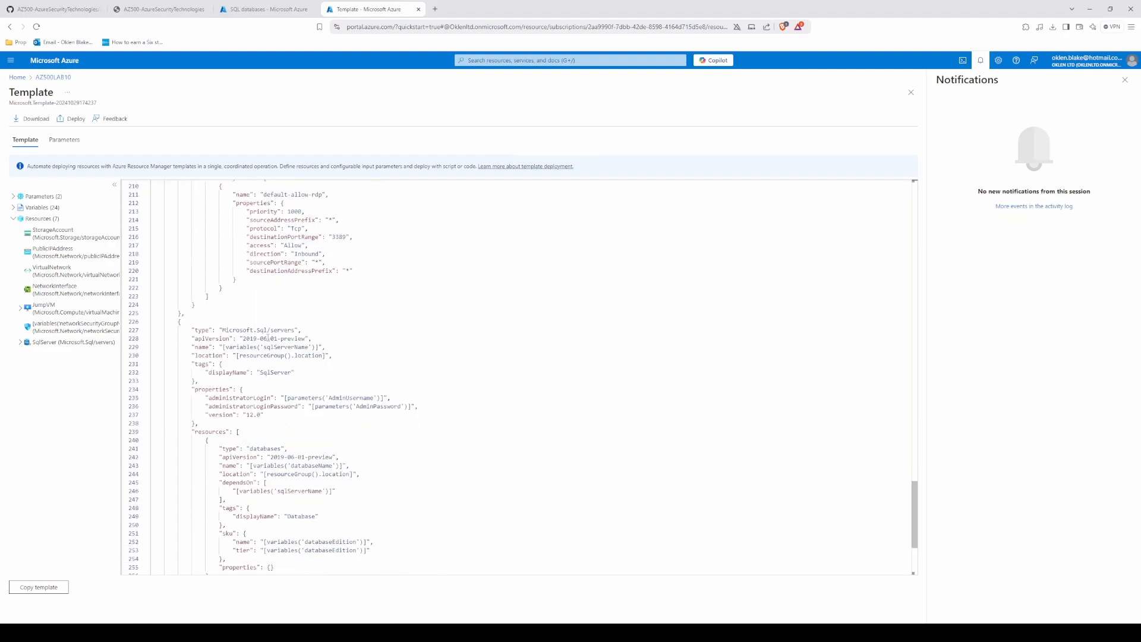
{"action": "left_click", "coordinate": [287, 346]}
{"action": "key", "text": "ctrl+f"}
{"action": "type", "text": "medi"}
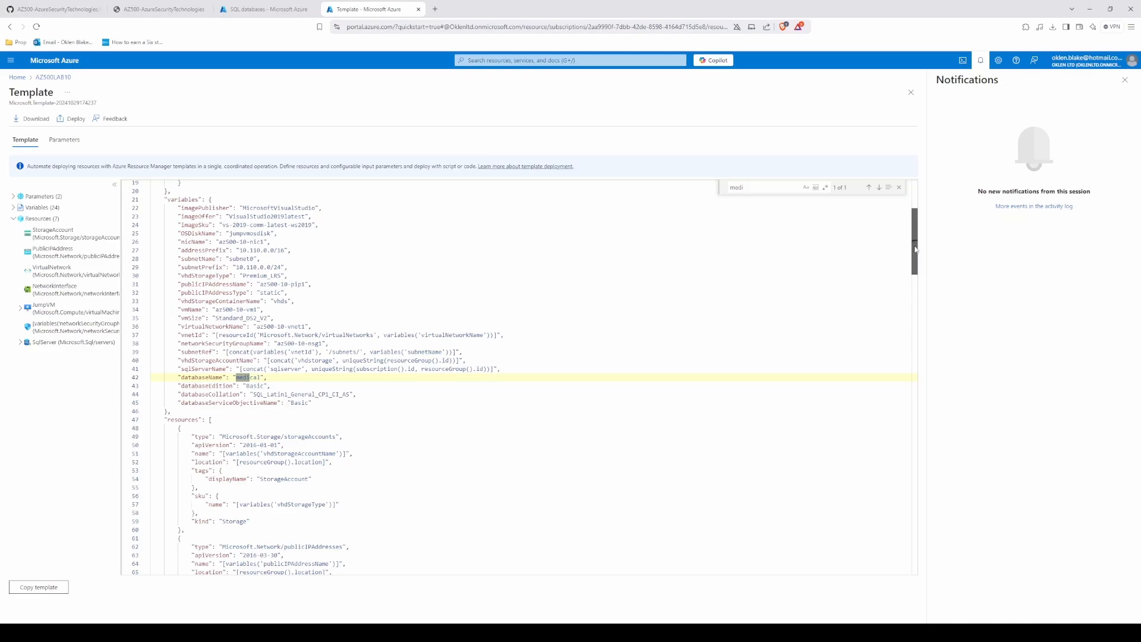
{"action": "mouse_move", "coordinate": [914, 262]}
{"action": "left_mouse_down"}
{"action": "mouse_move", "coordinate": [915, 224]}
{"action": "mouse_move", "coordinate": [909, 281]}
{"action": "mouse_move", "coordinate": [910, 265]}
{"action": "left_mouse_up"}
{"action": "key", "text": "ctrl+w"}
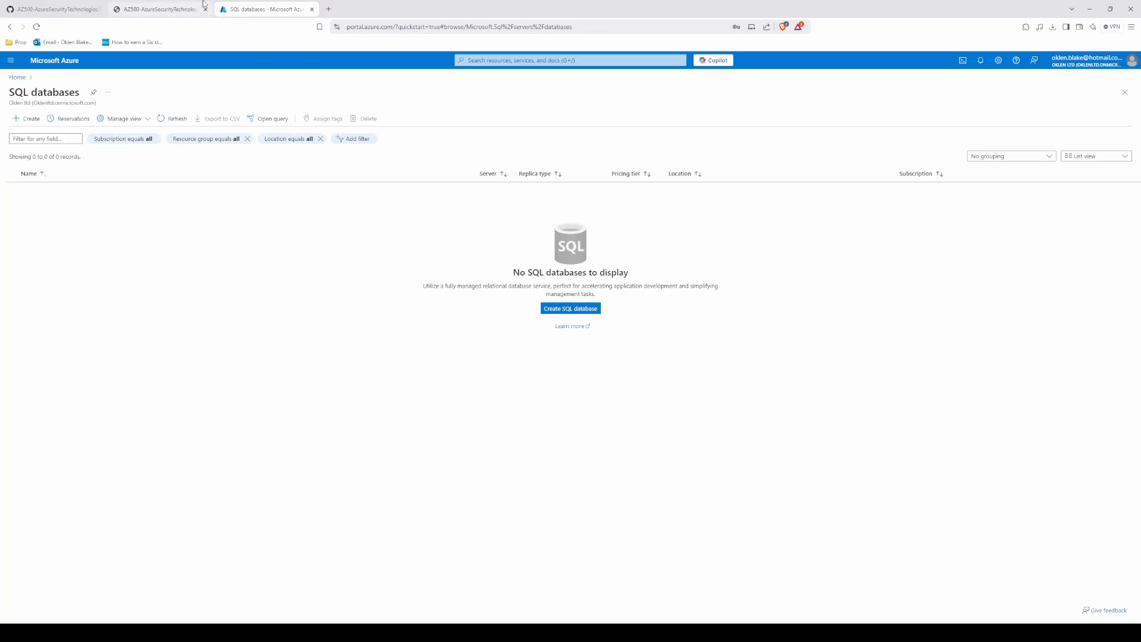
Step: Reread Task 3 of the lab instructions on retrieving the SQL database's ADO.NET connection string
{"action": "left_click", "coordinate": [185, 7]}
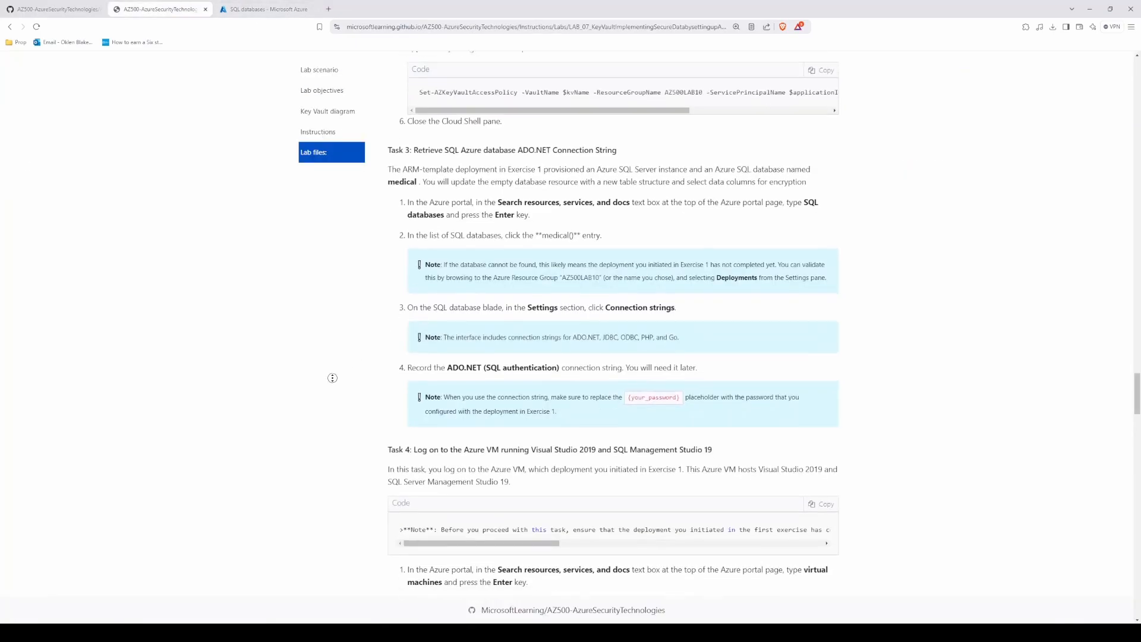
{"action": "scroll", "coordinate": [400, 434], "scroll_direction": "up", "scroll_amount": 2}
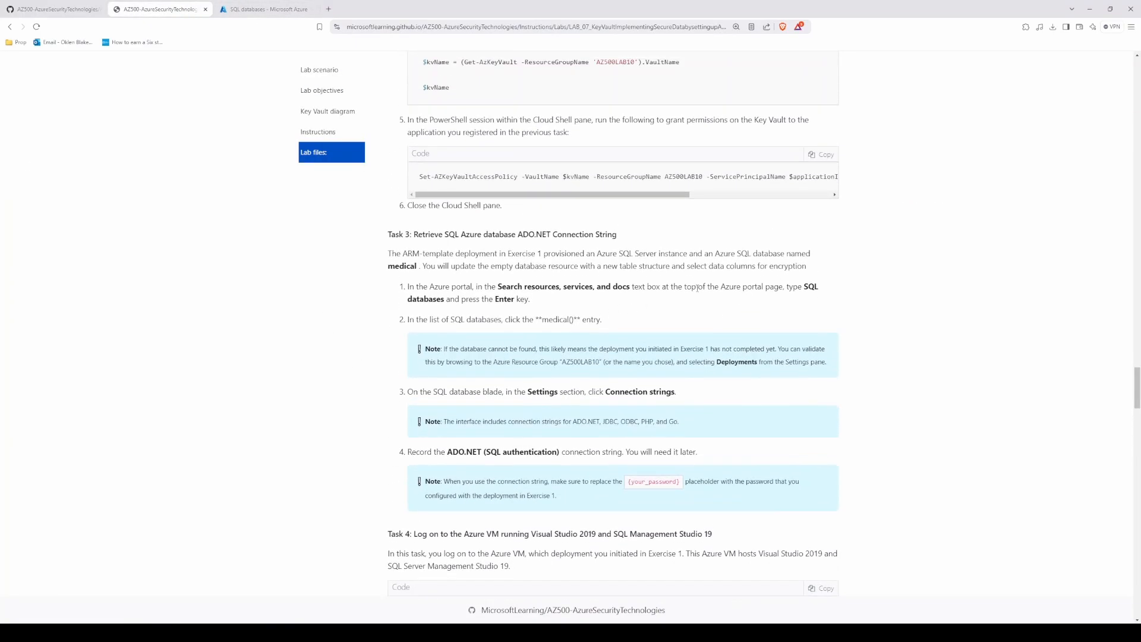
{"action": "scroll", "coordinate": [526, 321], "scroll_direction": "up", "scroll_amount": 3}
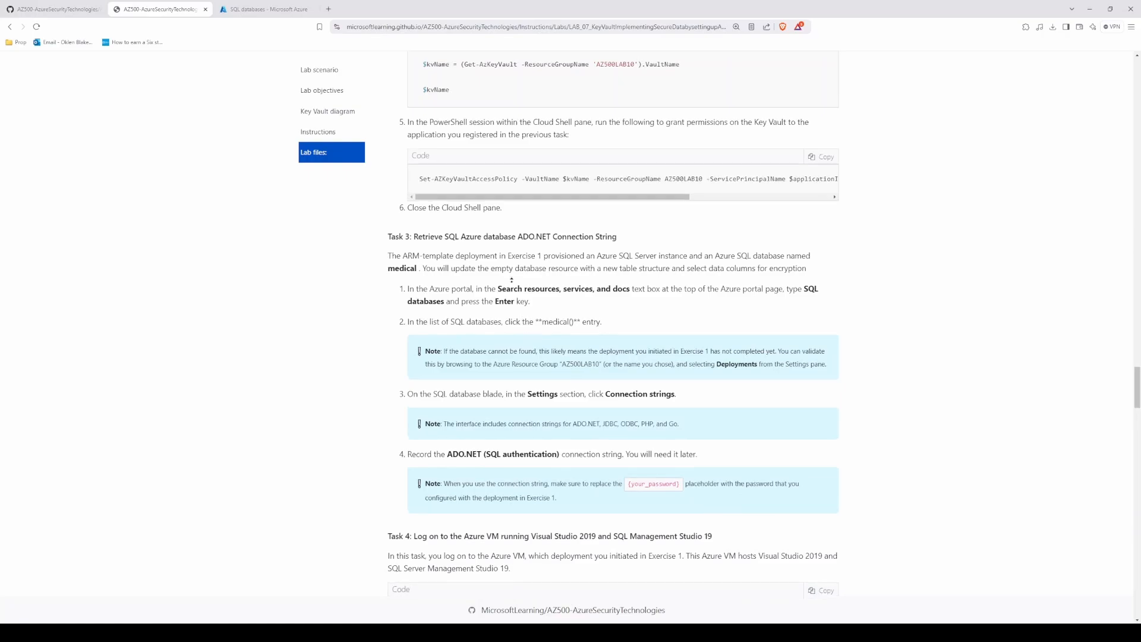
{"action": "scroll", "coordinate": [531, 393], "scroll_direction": "down", "scroll_amount": 5}
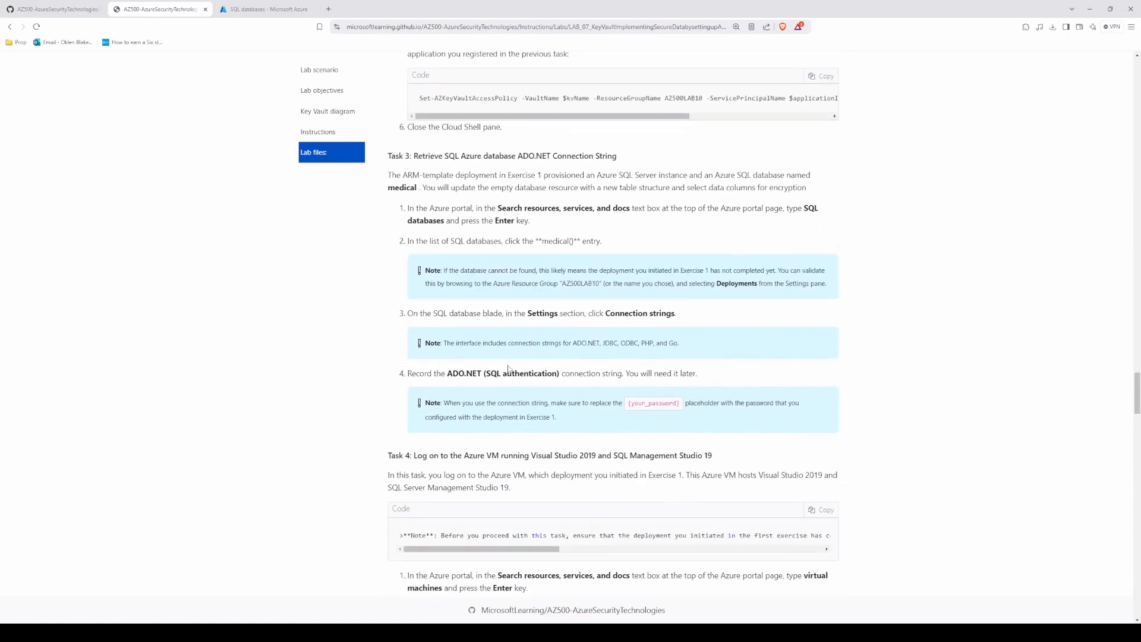
Step: Search az-500-10_azuredeploy.json on GitHub for each occurrence of server and examine the SQL server and database variables
{"action": "left_click", "coordinate": [57, 9]}
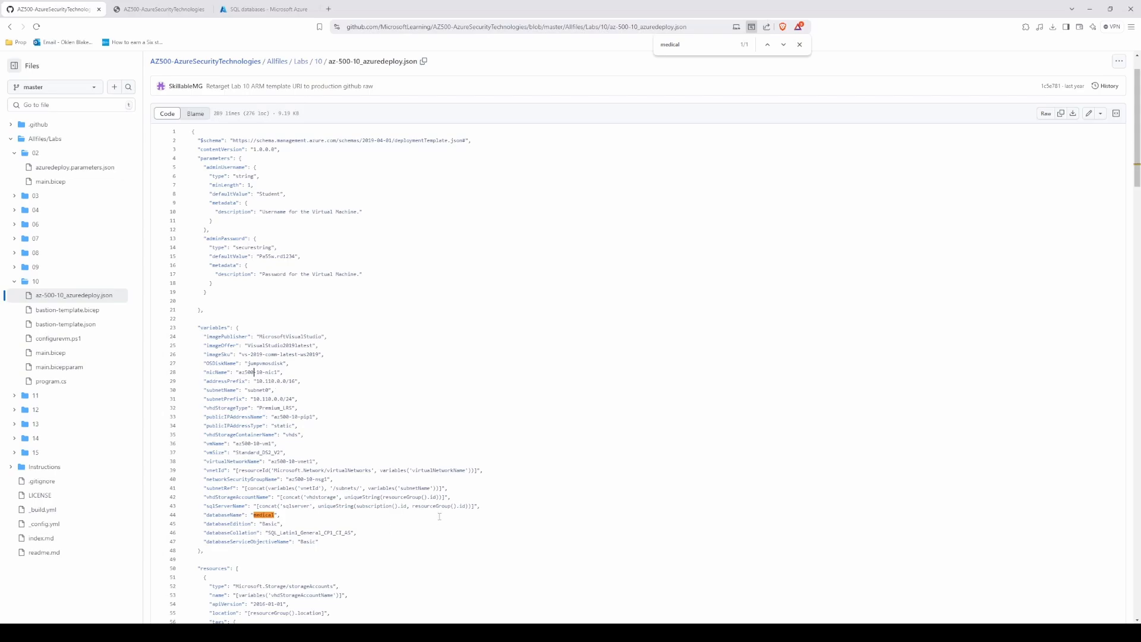
{"action": "double_click", "coordinate": [681, 47]}
{"action": "type", "text": "server"}
{"action": "key", "text": "Return"}
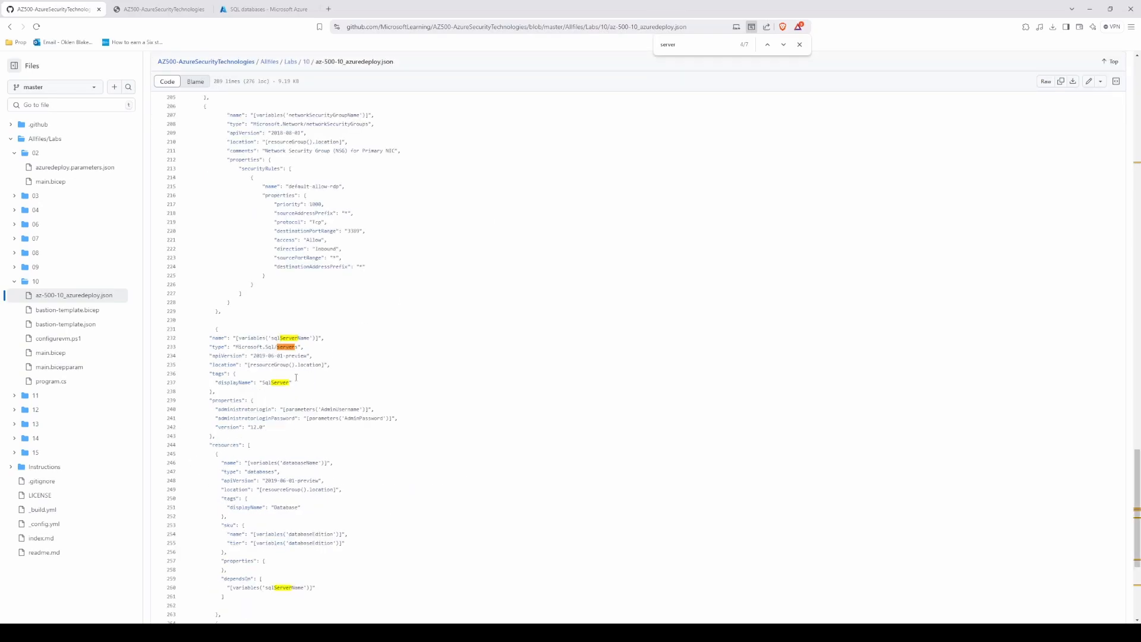
{"action": "key", "text": "Return"}
{"action": "key", "text": "Return"}
{"action": "key", "text": "Return"}
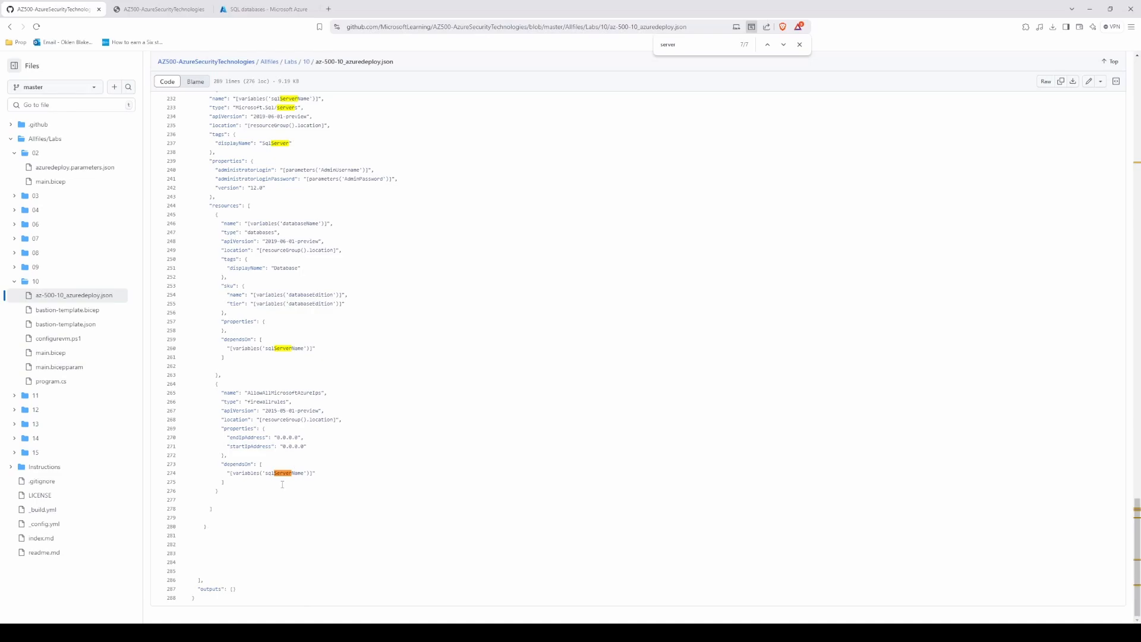
{"action": "key", "text": "Return"}
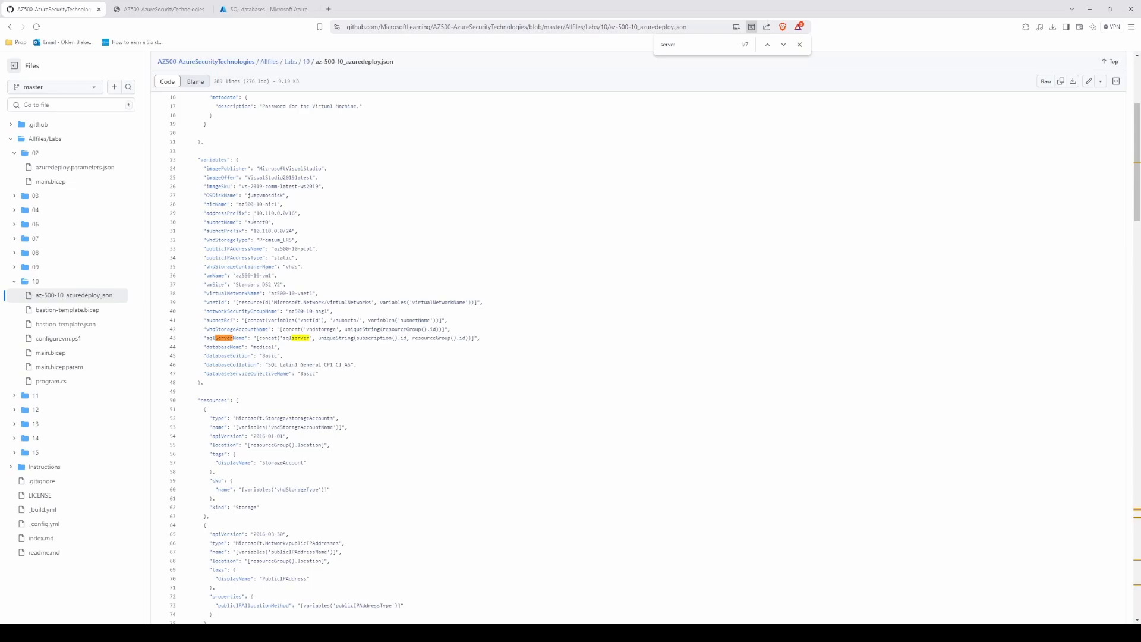
{"action": "left_click_drag", "start_coordinate": [208, 221], "coordinate": [351, 374]}
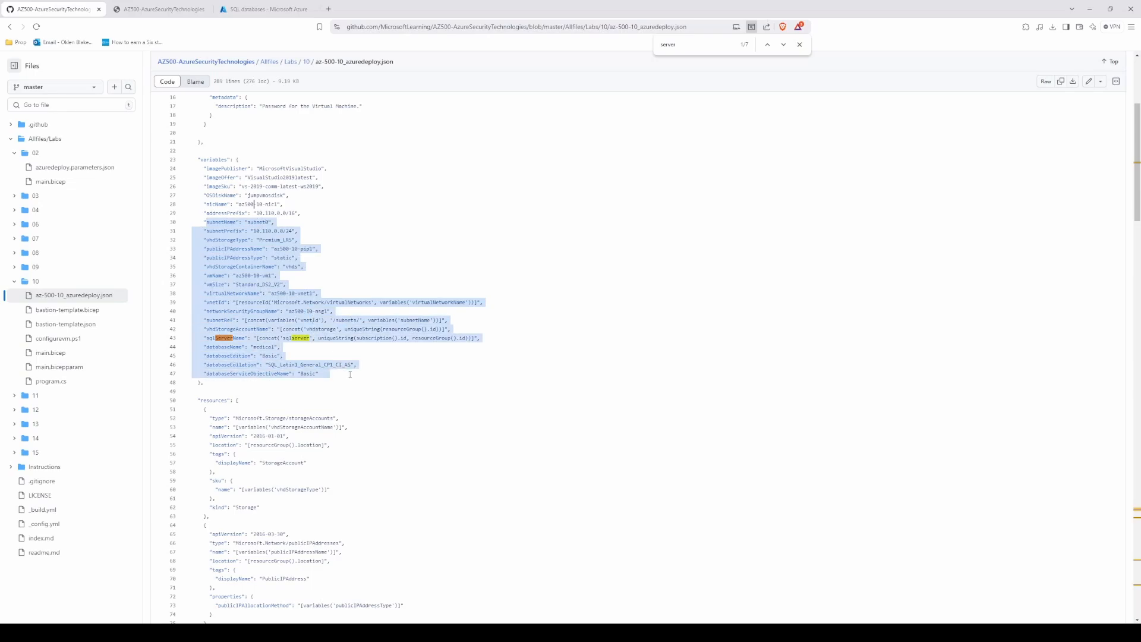
{"action": "left_click", "coordinate": [330, 373]}
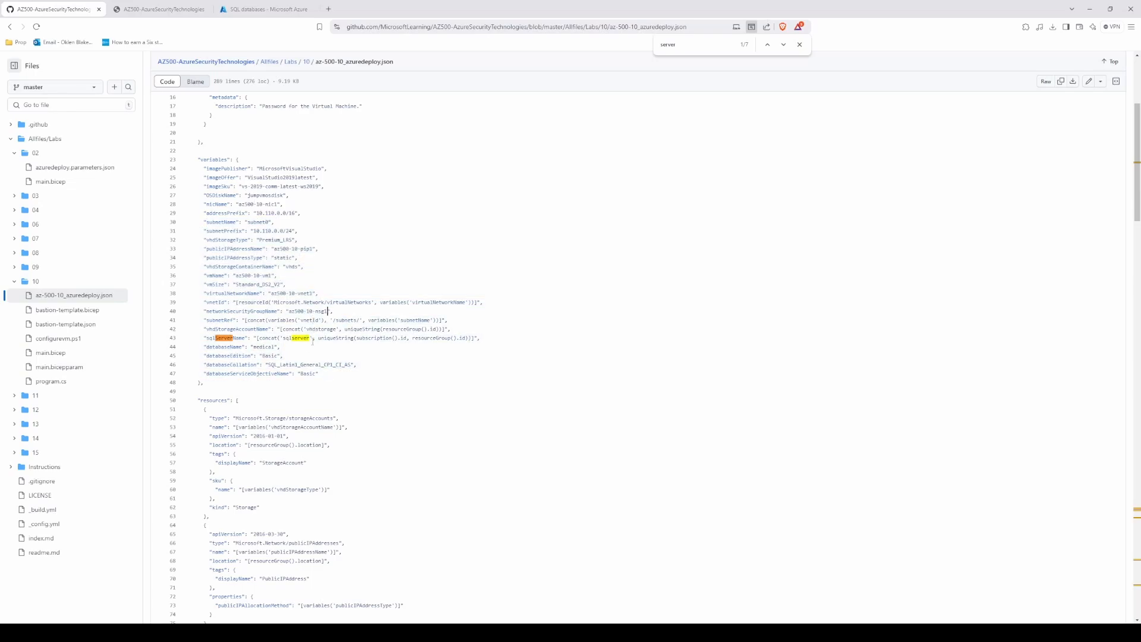
{"action": "left_click", "coordinate": [384, 321]}
Step: Look through the lab's Key Vault diagram and its exercise instructions up to creating the Key Vault
{"action": "key", "text": "ctrl+Tab"}
{"action": "scroll", "coordinate": [1132, 112], "scroll_direction": "down", "scroll_amount": 2}
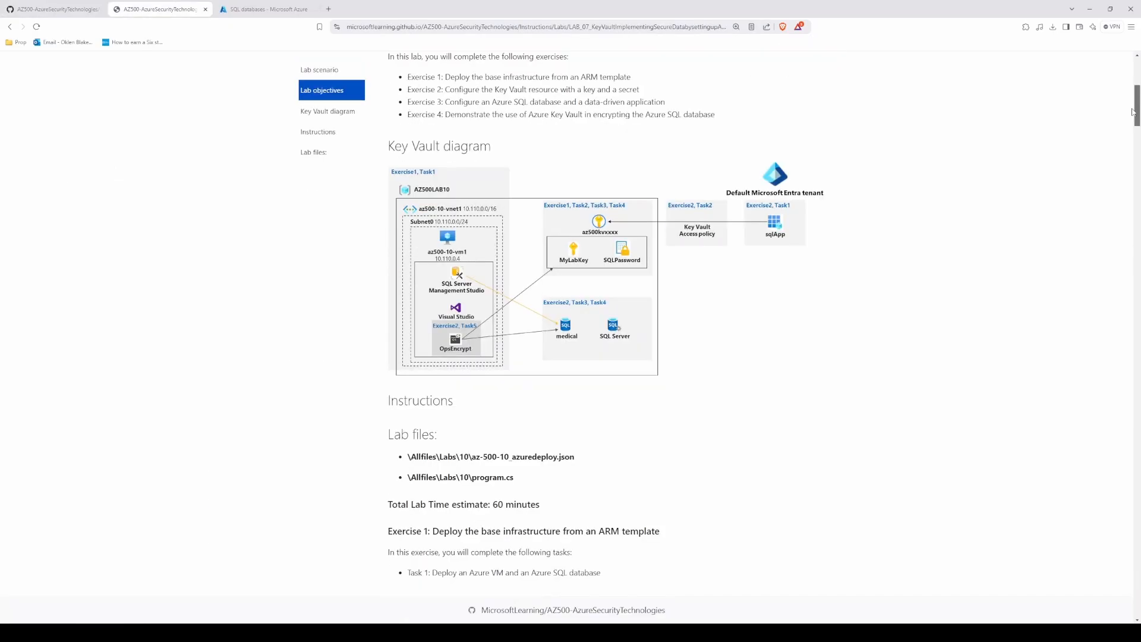
{"action": "scroll", "coordinate": [1133, 112], "scroll_direction": "down", "scroll_amount": 5}
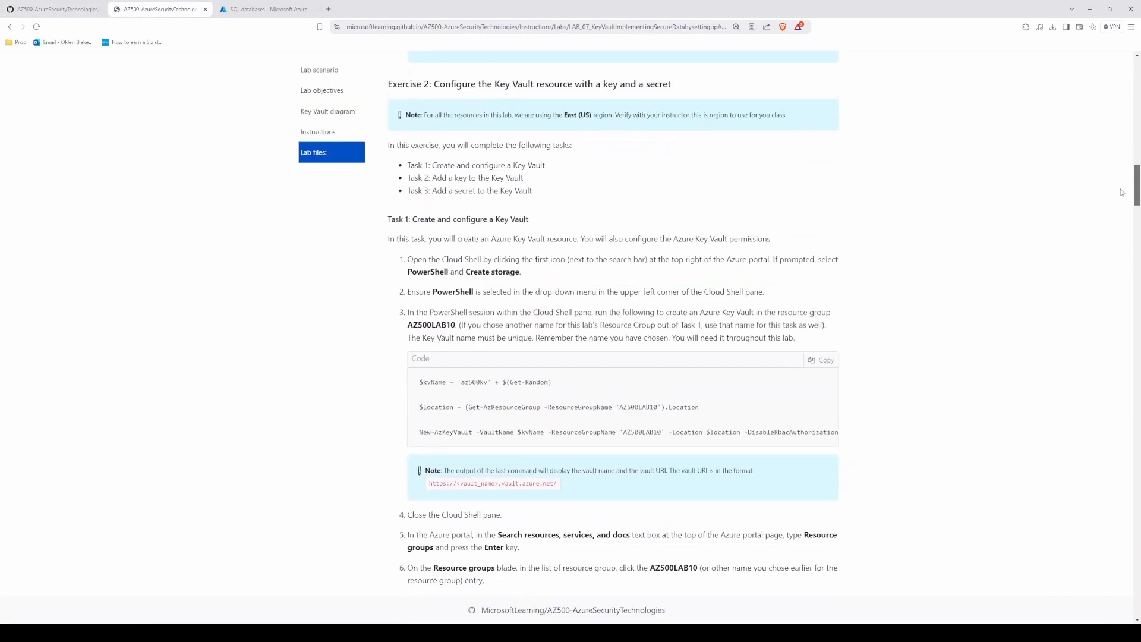
Step: Open the AZ500LAB10 resource group in a separate portal tab to recheck its resources, and close that tab to return to SQL databases
{"action": "left_click", "coordinate": [248, 7]}
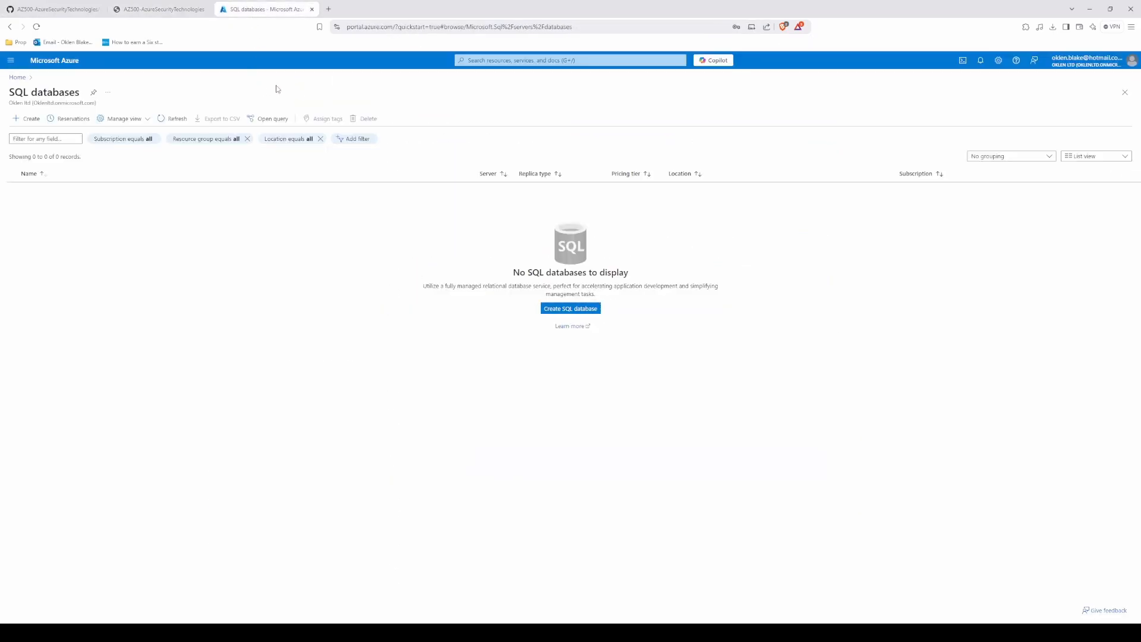
{"action": "right_click", "coordinate": [18, 78]}
{"action": "left_click", "coordinate": [45, 87]}
{"action": "left_click", "coordinate": [354, 9]}
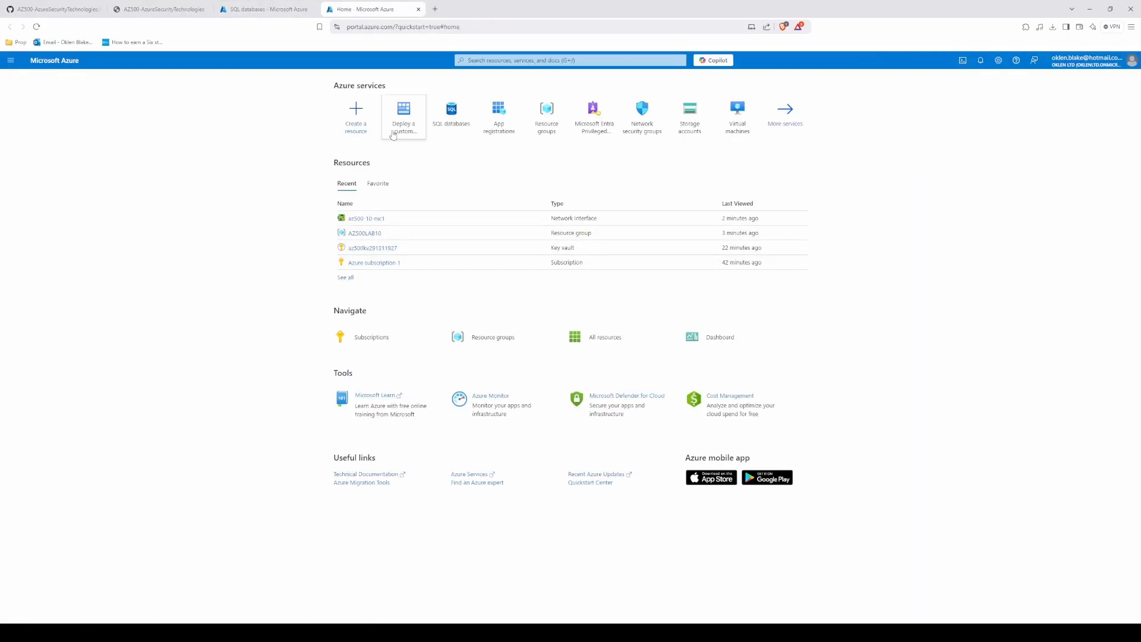
{"action": "left_click", "coordinate": [546, 114]}
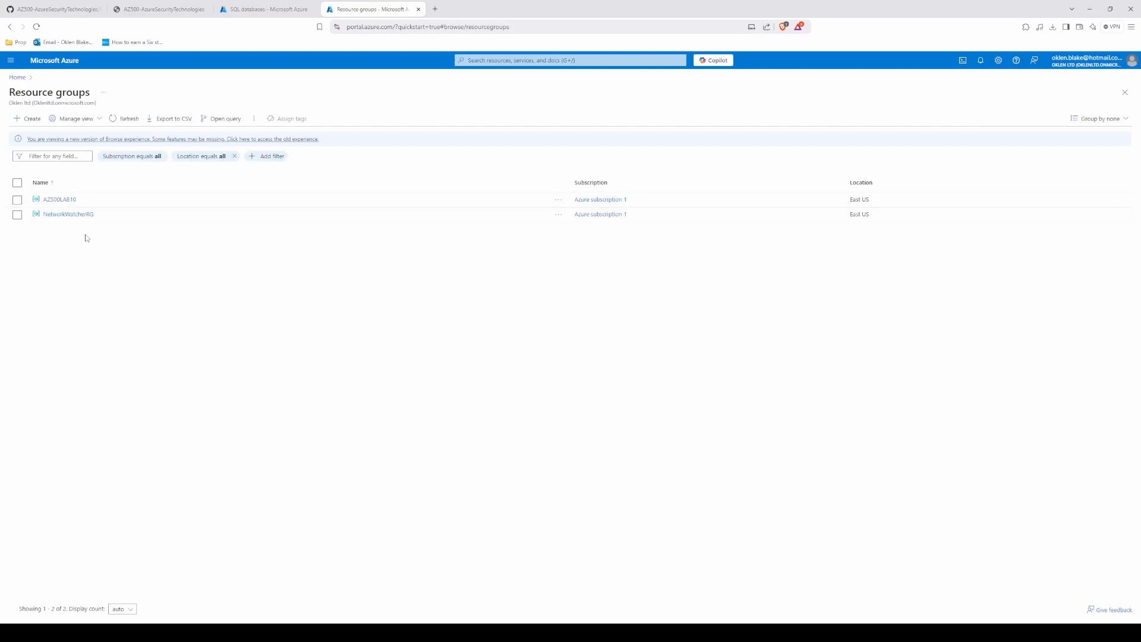
{"action": "left_click", "coordinate": [61, 199]}
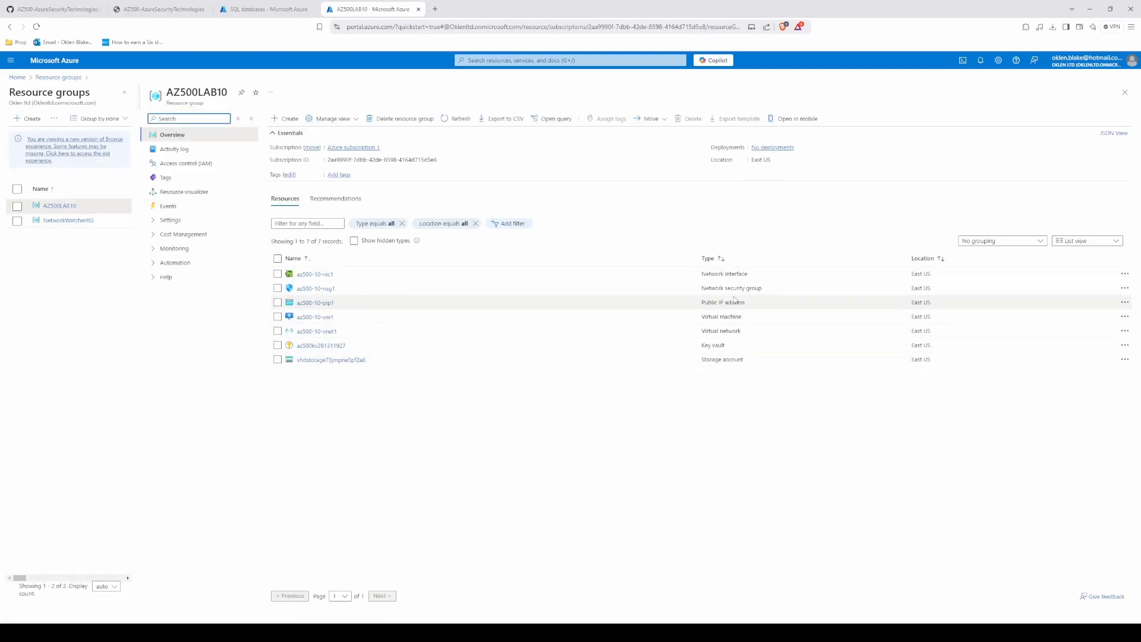
{"action": "left_click", "coordinate": [265, 9]}
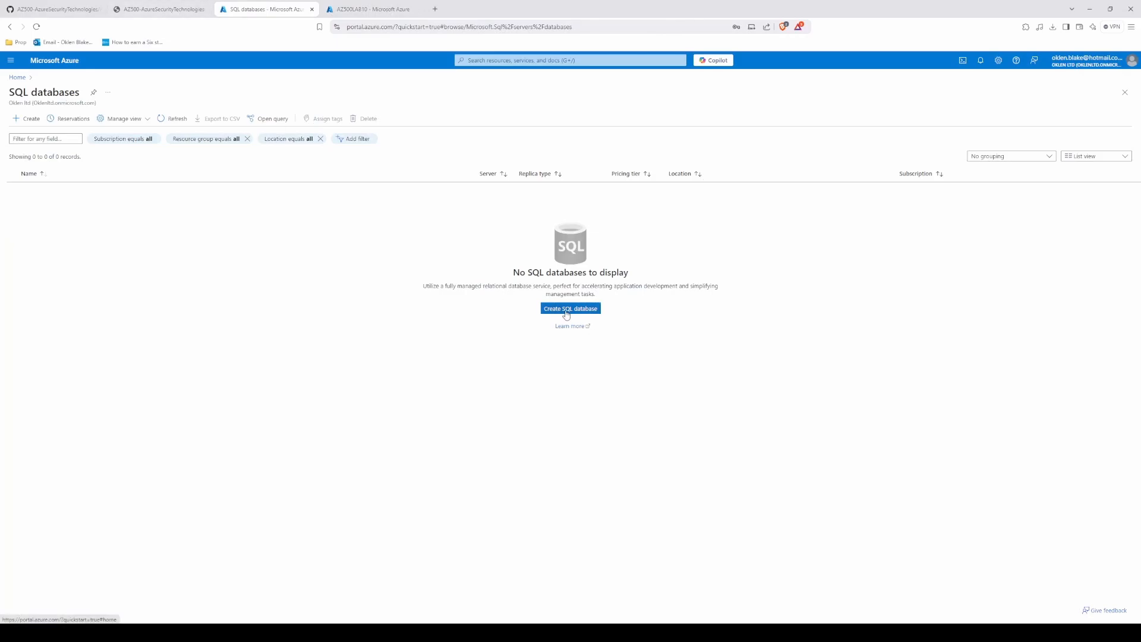
{"action": "left_click", "coordinate": [410, 9]}
{"action": "left_click", "coordinate": [419, 9]}
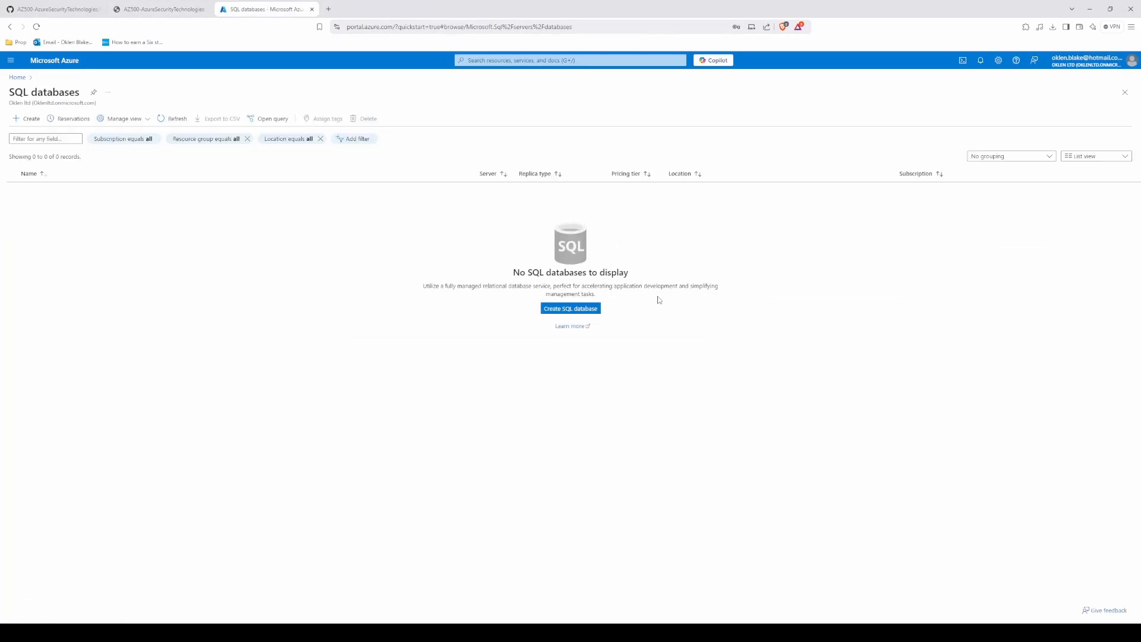
Step: Start creating a SQL database in the AZ500LAB10 resource group
{"action": "left_click", "coordinate": [573, 310]}
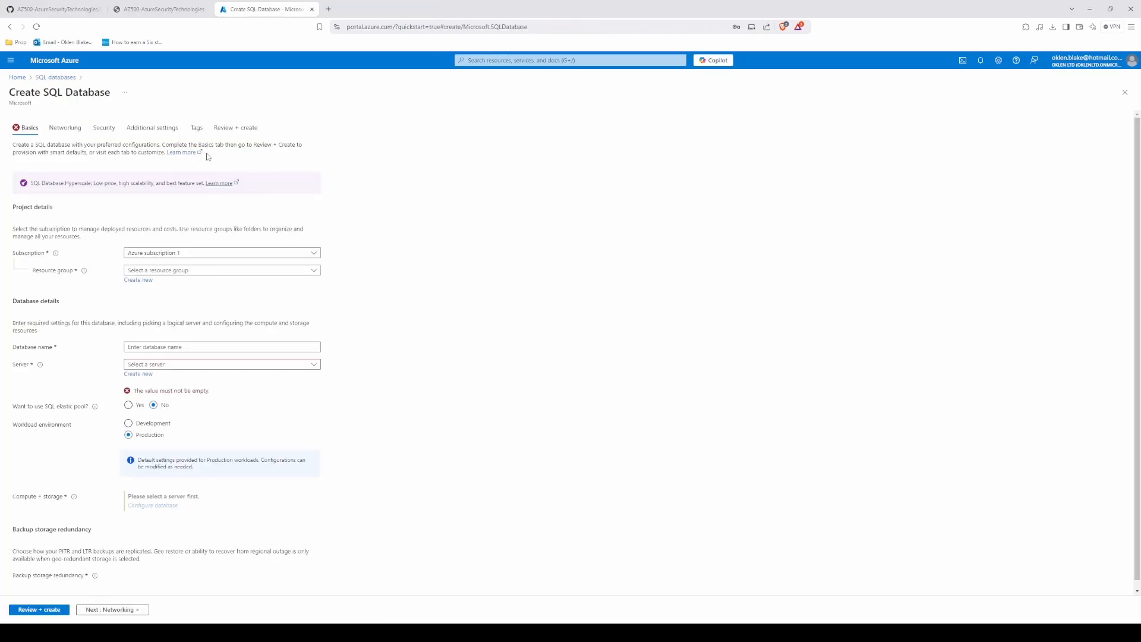
{"action": "left_click", "coordinate": [149, 321]}
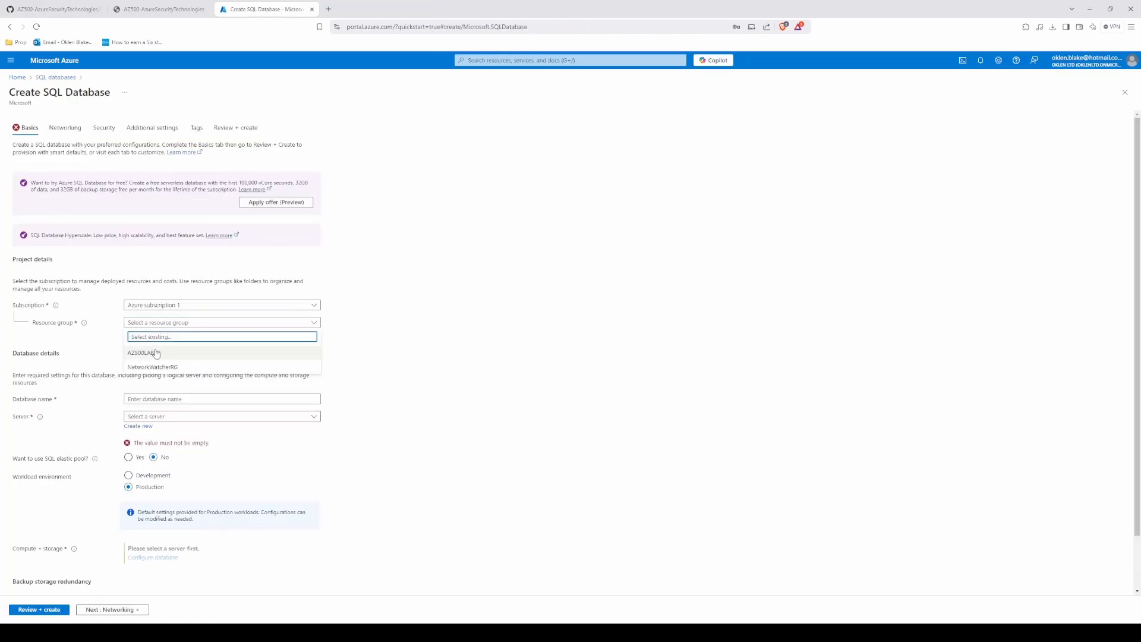
{"action": "left_click", "coordinate": [156, 353]}
{"action": "left_click", "coordinate": [167, 399]}
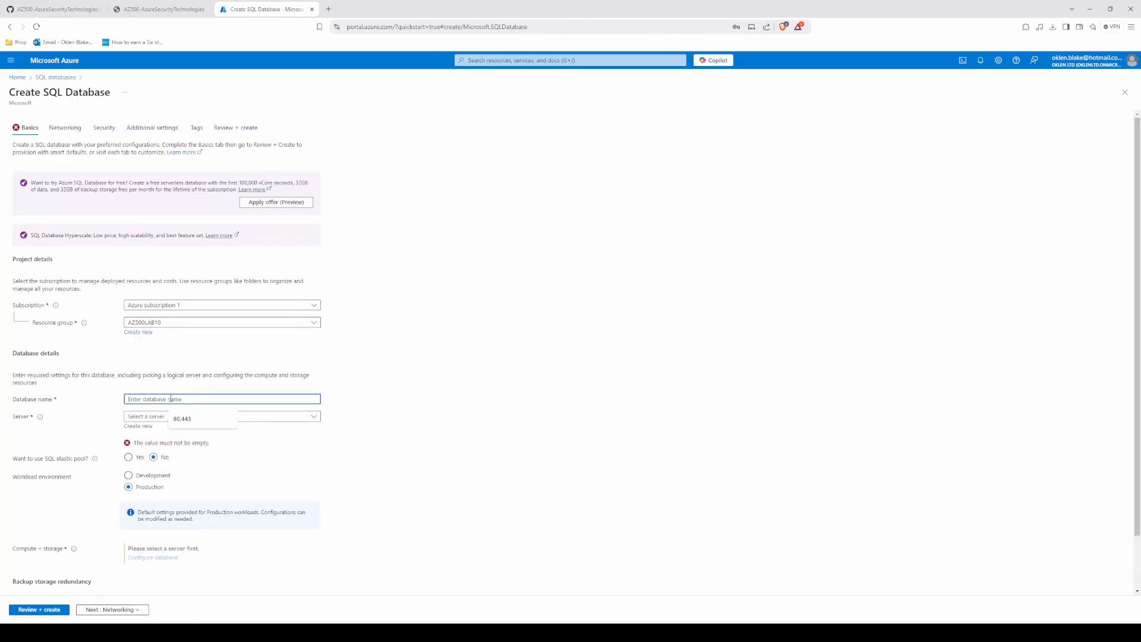
Step: Look up the required database name in the lab's Task 3 instructions and search az-500-10_azuredeploy.json for medical
{"action": "left_click", "coordinate": [198, 8]}
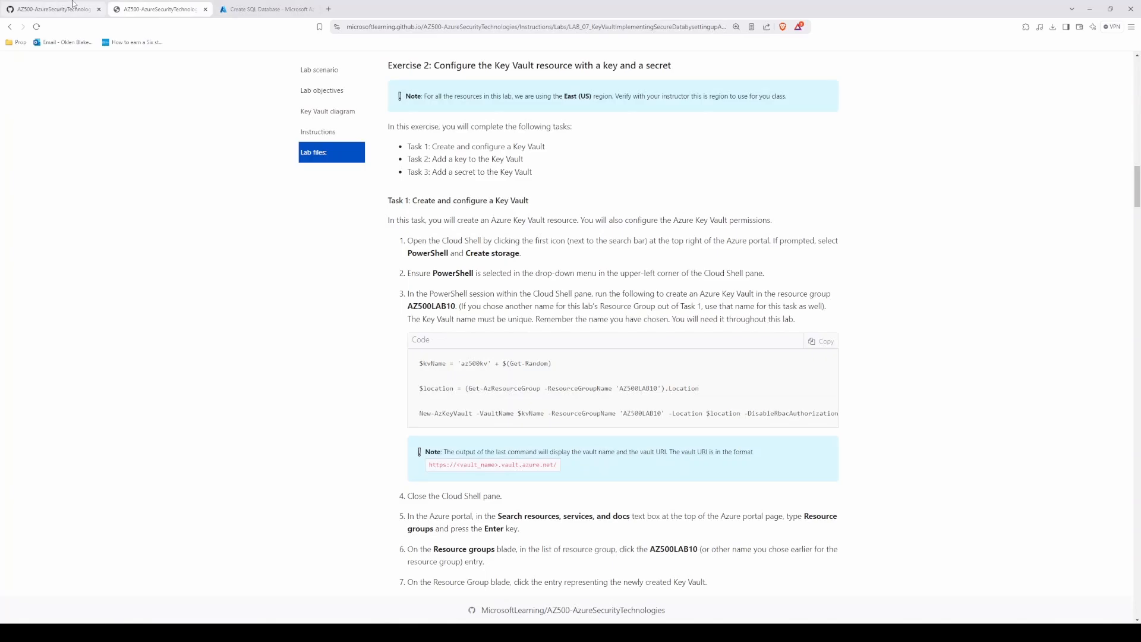
{"action": "scroll", "coordinate": [363, 416], "scroll_direction": "down", "scroll_amount": 3}
{"action": "scroll", "coordinate": [363, 416], "scroll_direction": "down", "scroll_amount": 20}
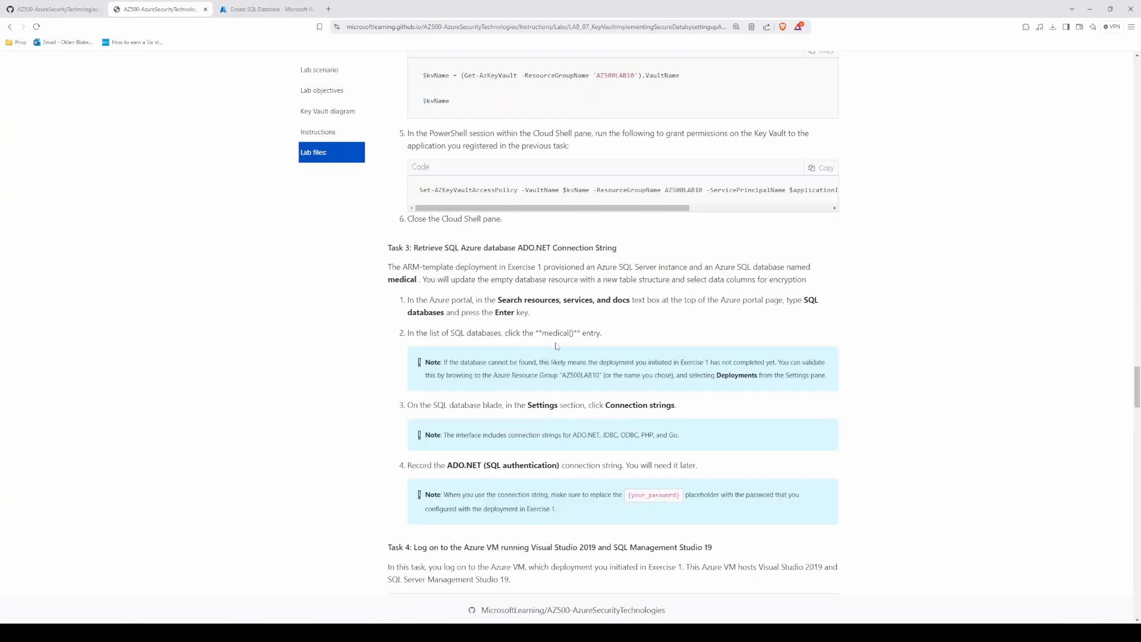
{"action": "left_click_drag", "start_coordinate": [574, 333], "coordinate": [543, 333]}
{"action": "left_click", "coordinate": [56, 9]}
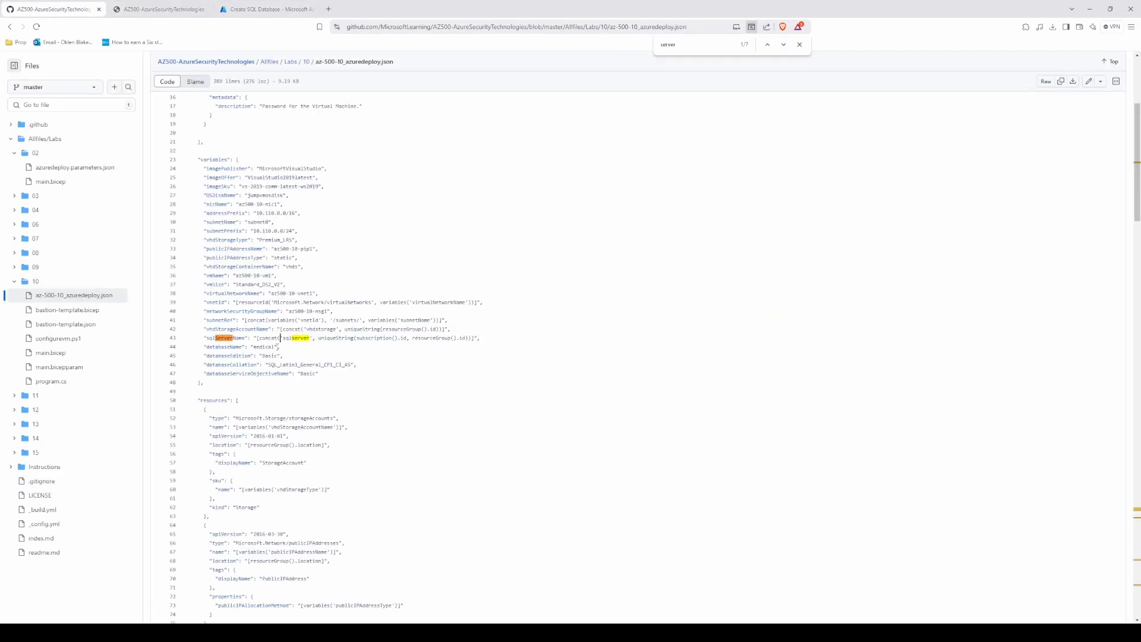
{"action": "left_click_drag", "start_coordinate": [206, 346], "coordinate": [277, 347]}
{"action": "left_click", "coordinate": [670, 45]}
{"action": "type", "text": "medical"}
Step: Name the new SQL database medical and check the list of existing servers for it
{"action": "left_click", "coordinate": [173, 9]}
{"action": "left_click", "coordinate": [265, 9]}
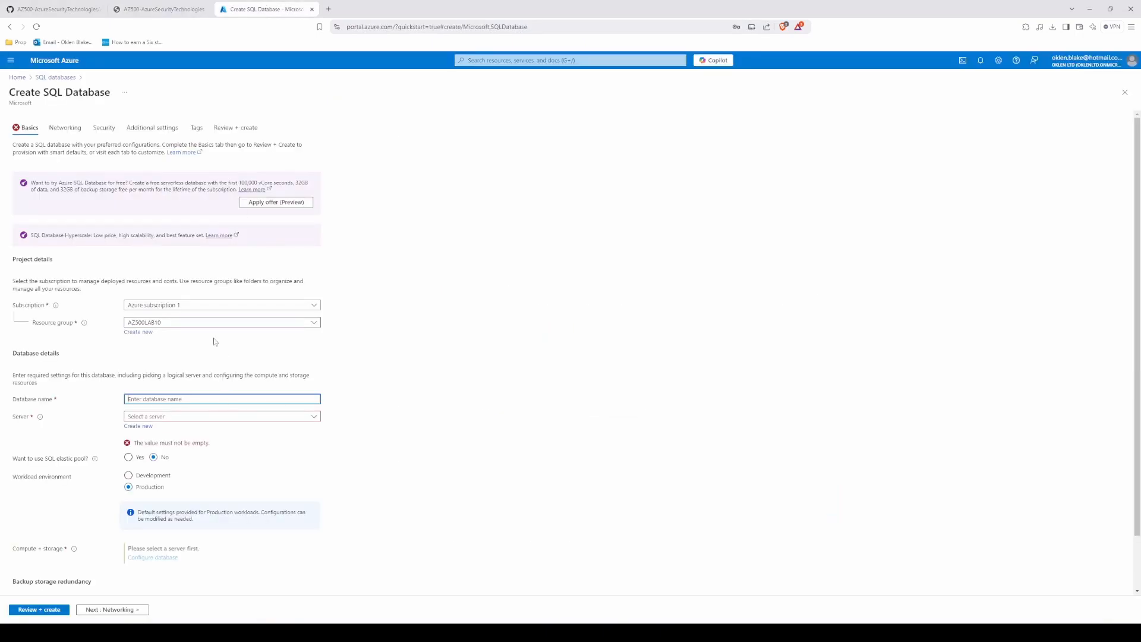
{"action": "type", "text": "medical"}
{"action": "left_click", "coordinate": [165, 418]}
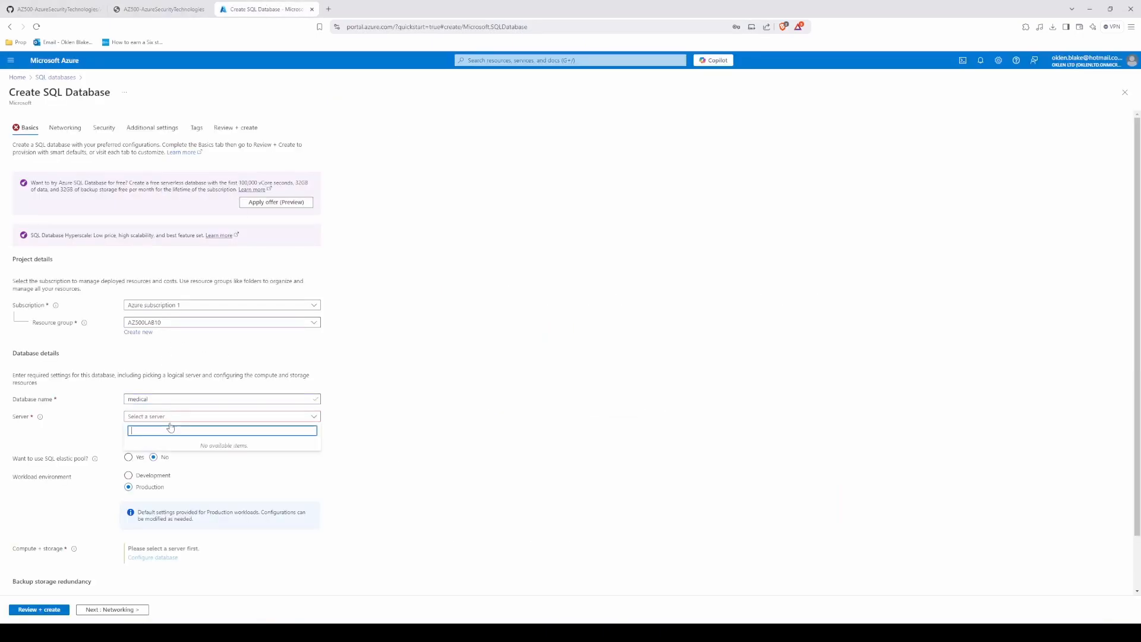
{"action": "left_click", "coordinate": [95, 442]}
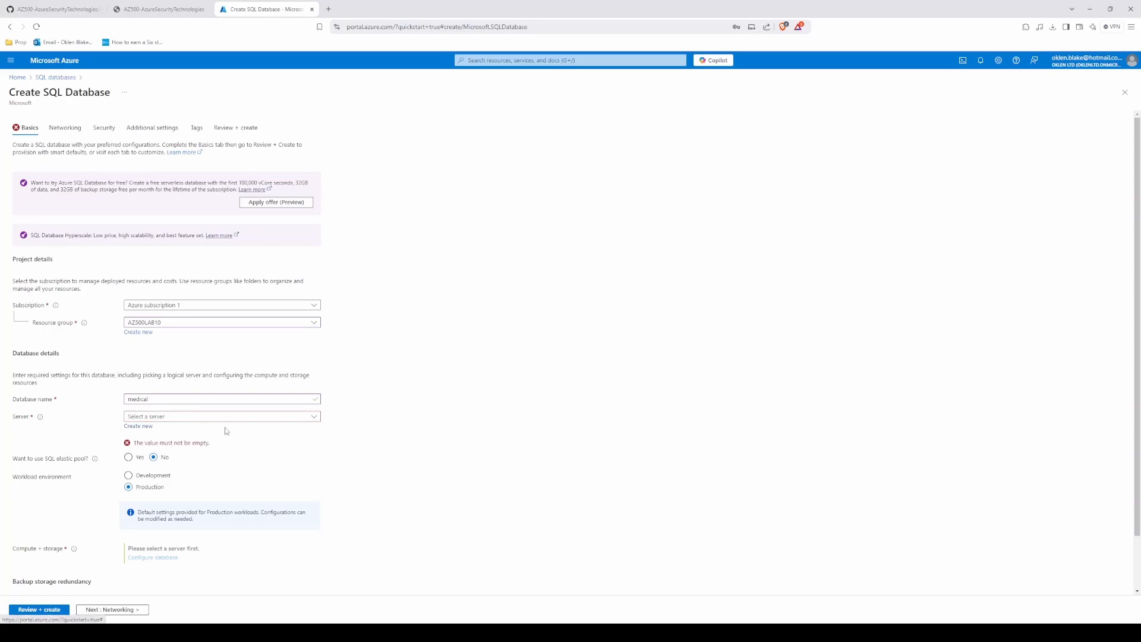
{"action": "left_click", "coordinate": [176, 419]}
{"action": "left_click", "coordinate": [388, 421]}
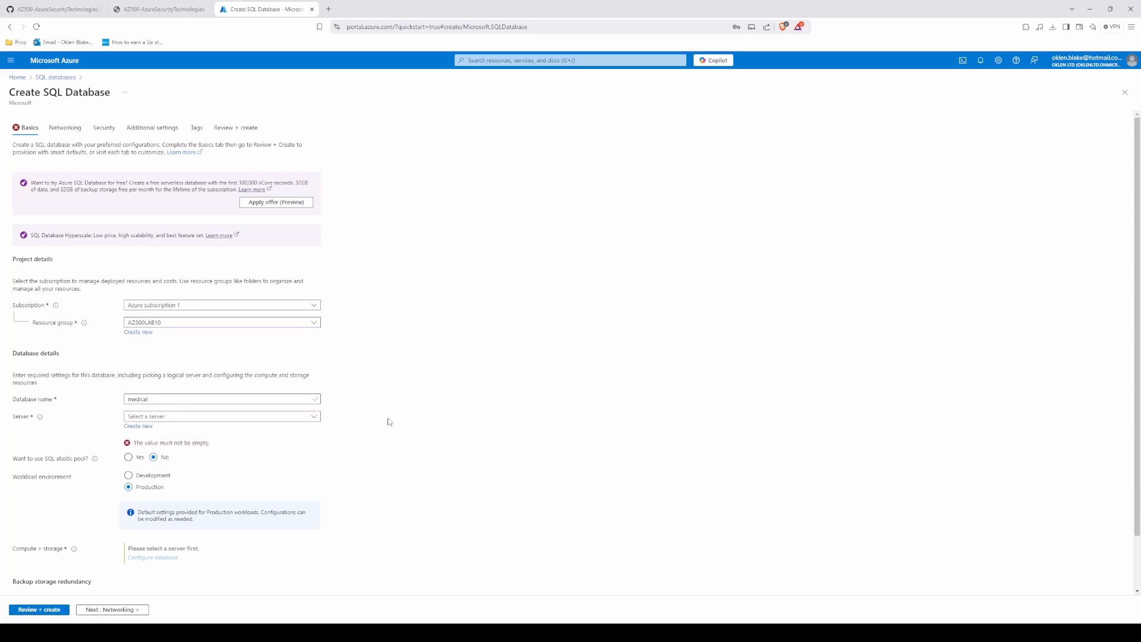
Step: Start a new SQL database server and name it sqlserver, copied from the sqlServerName variable in the GitHub template
{"action": "left_click", "coordinate": [143, 427]}
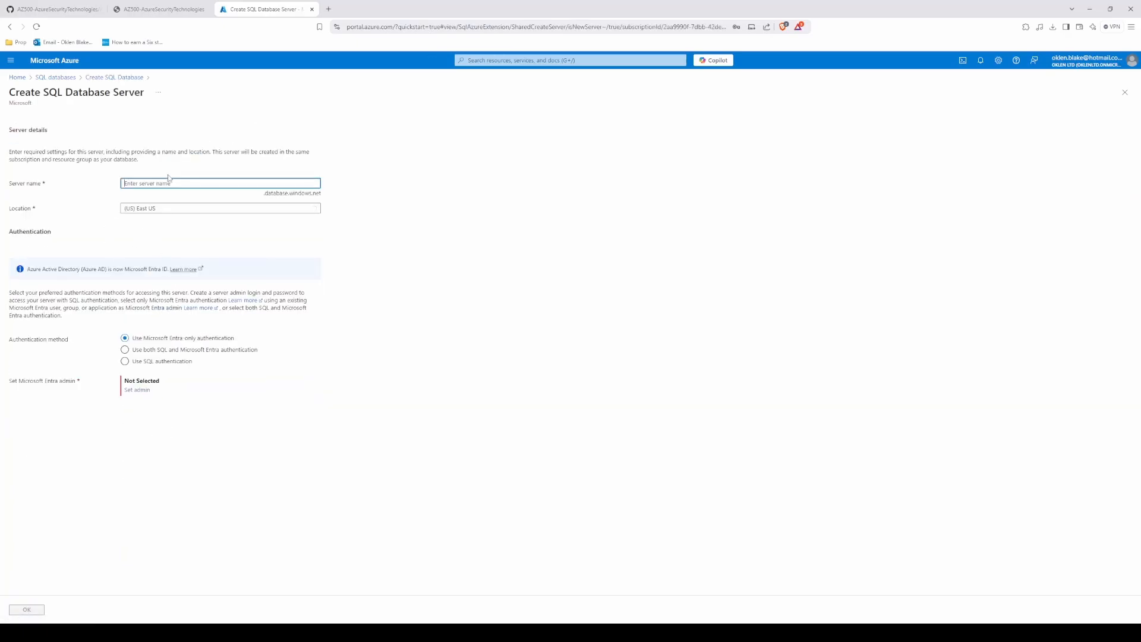
{"action": "left_click", "coordinate": [172, 9]}
{"action": "left_click", "coordinate": [54, 9]}
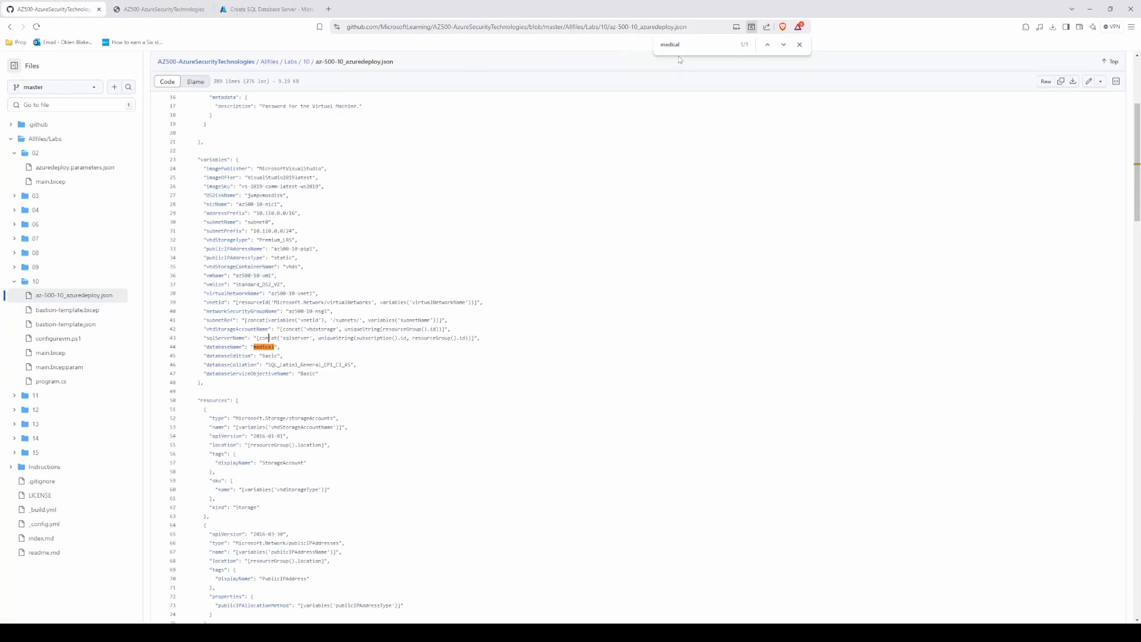
{"action": "key", "text": "ctrl+f"}
{"action": "type", "text": "server"}
{"action": "left_click_drag", "start_coordinate": [283, 338], "coordinate": [314, 341]}
{"action": "key", "text": "ctrl+c"}
{"action": "left_click", "coordinate": [249, 7]}
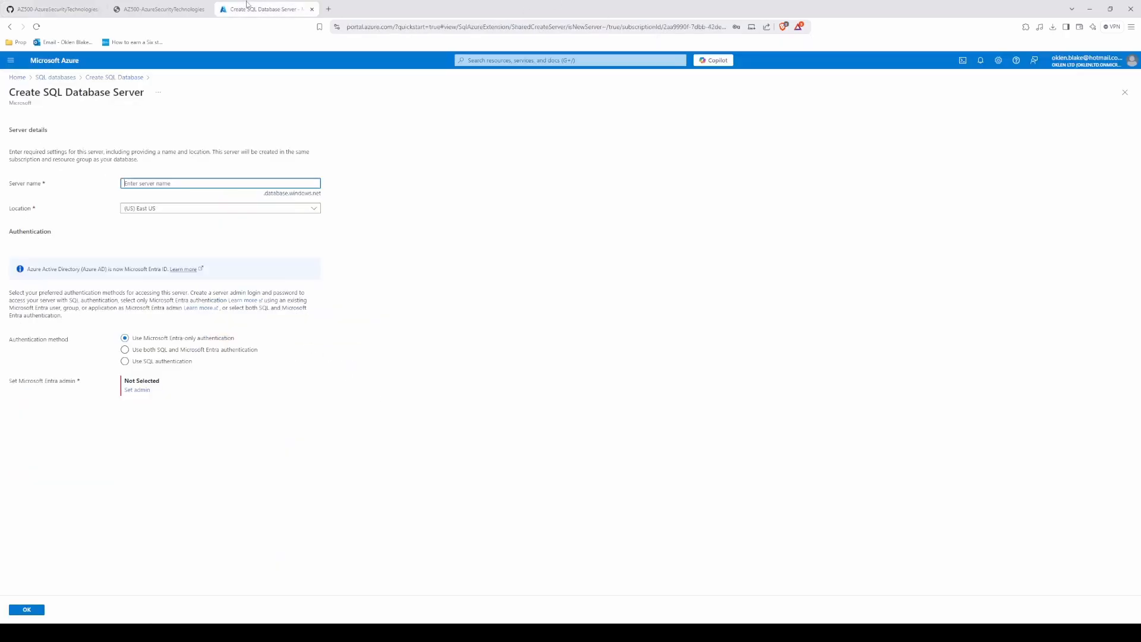
{"action": "key", "text": "ctrl+v"}
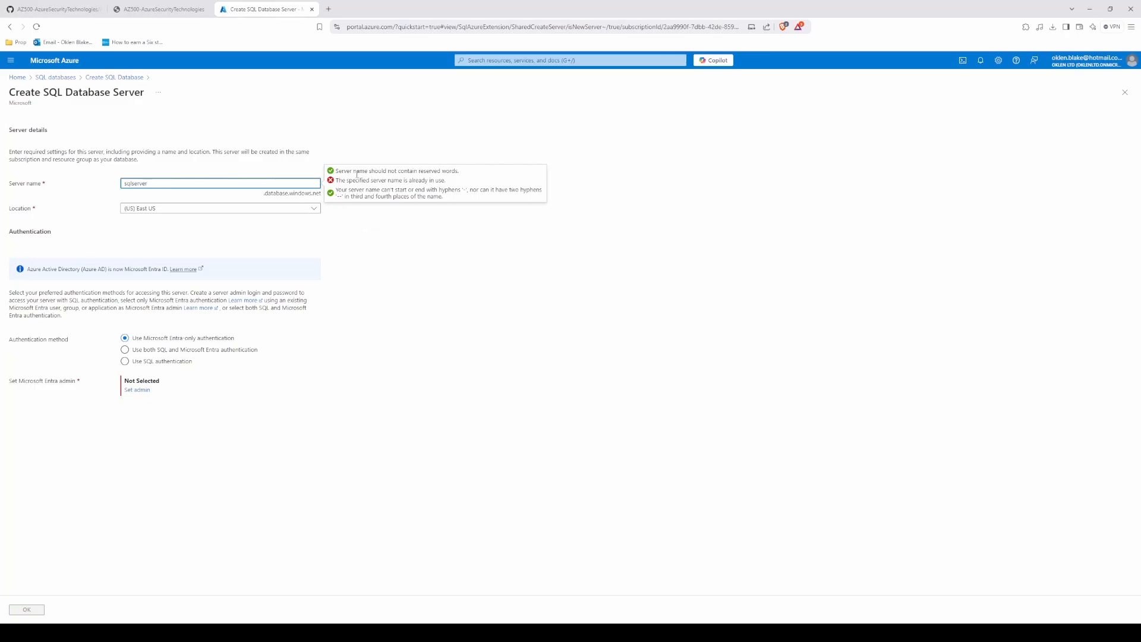
Step: Recheck the template's full sqlServerName expression and make the server name unique as sqlserver12356734
{"action": "left_click", "coordinate": [53, 9]}
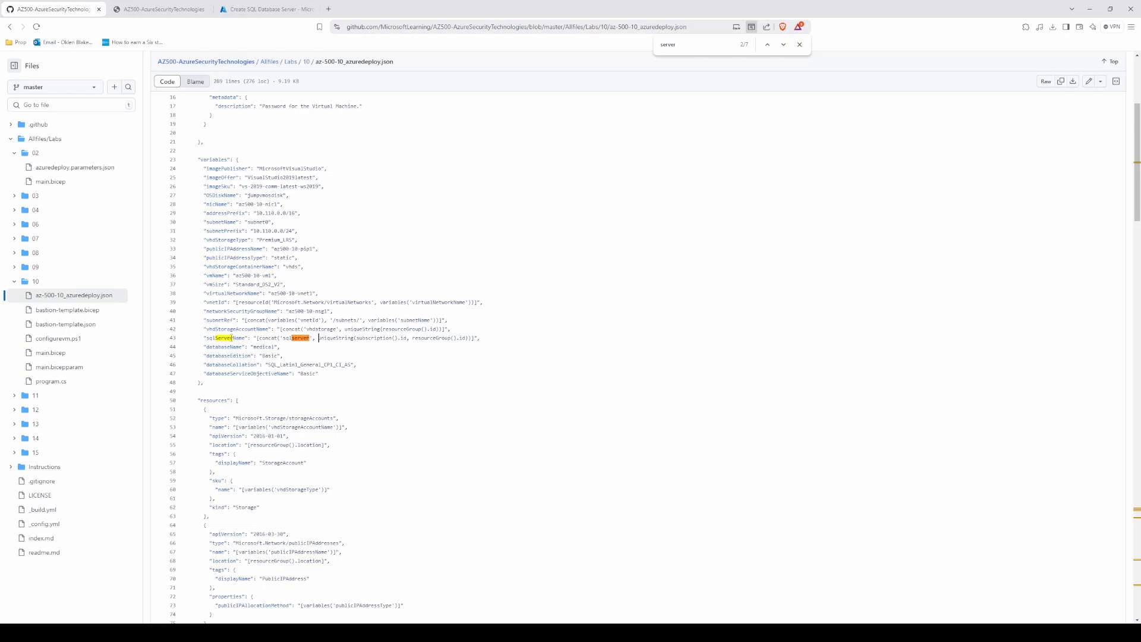
{"action": "left_click_drag", "start_coordinate": [204, 338], "coordinate": [480, 340]}
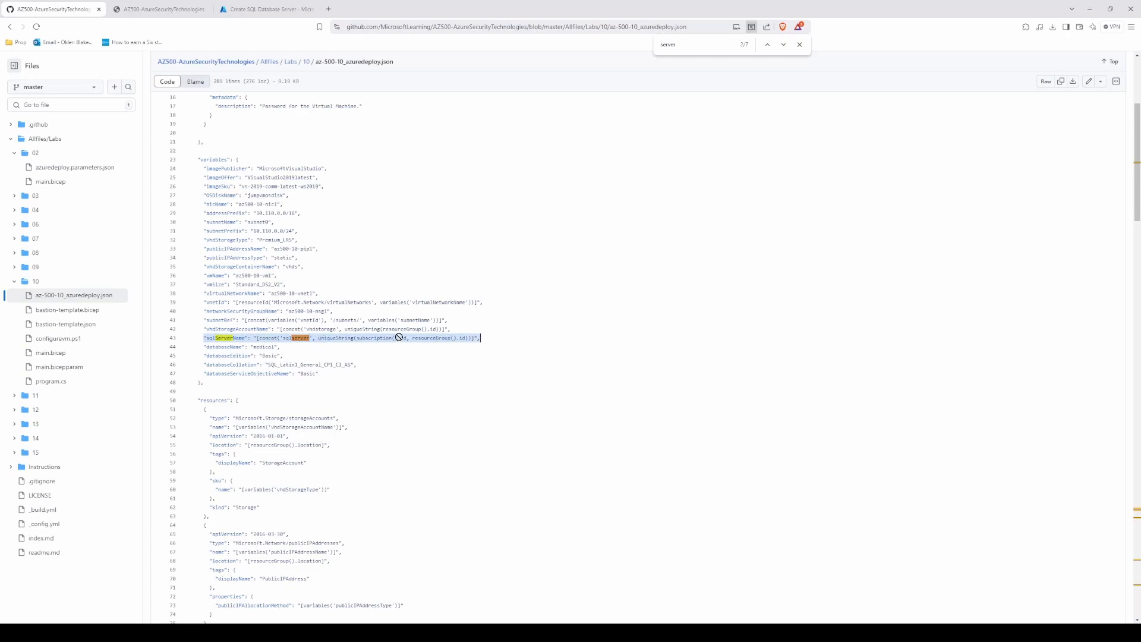
{"action": "left_click", "coordinate": [323, 339]}
{"action": "left_click_drag", "start_coordinate": [362, 338], "coordinate": [480, 339]}
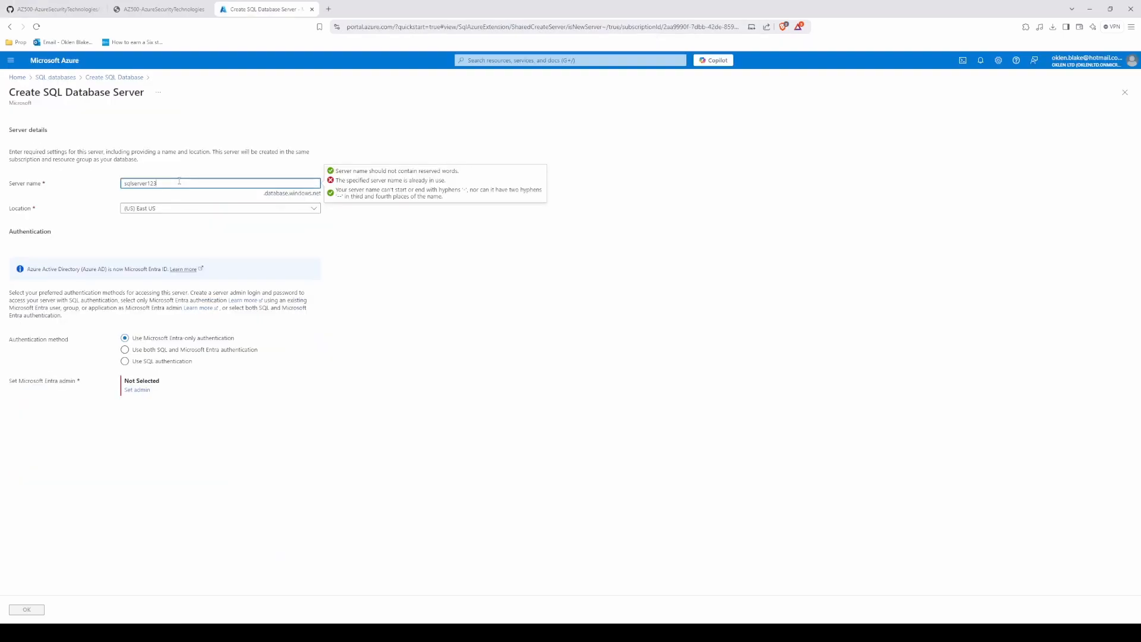
{"action": "type", "text": "56734"}
{"action": "left_click", "coordinate": [424, 303]}
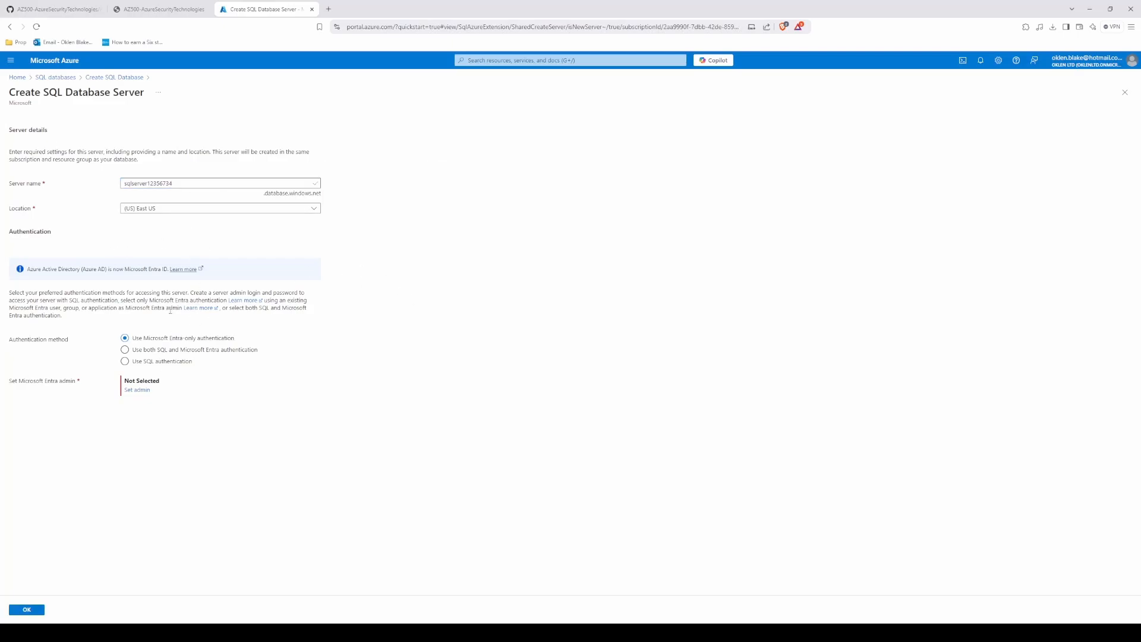
Step: Use Microsoft Entra-only authentication for the server, set the tenant's admin account as Entra admin, and confirm the server settings
{"action": "left_click", "coordinate": [139, 351]}
{"action": "left_click", "coordinate": [127, 363]}
{"action": "left_click", "coordinate": [160, 9]}
{"action": "left_click", "coordinate": [54, 9]}
{"action": "left_click", "coordinate": [330, 374]}
{"action": "left_click", "coordinate": [136, 392]}
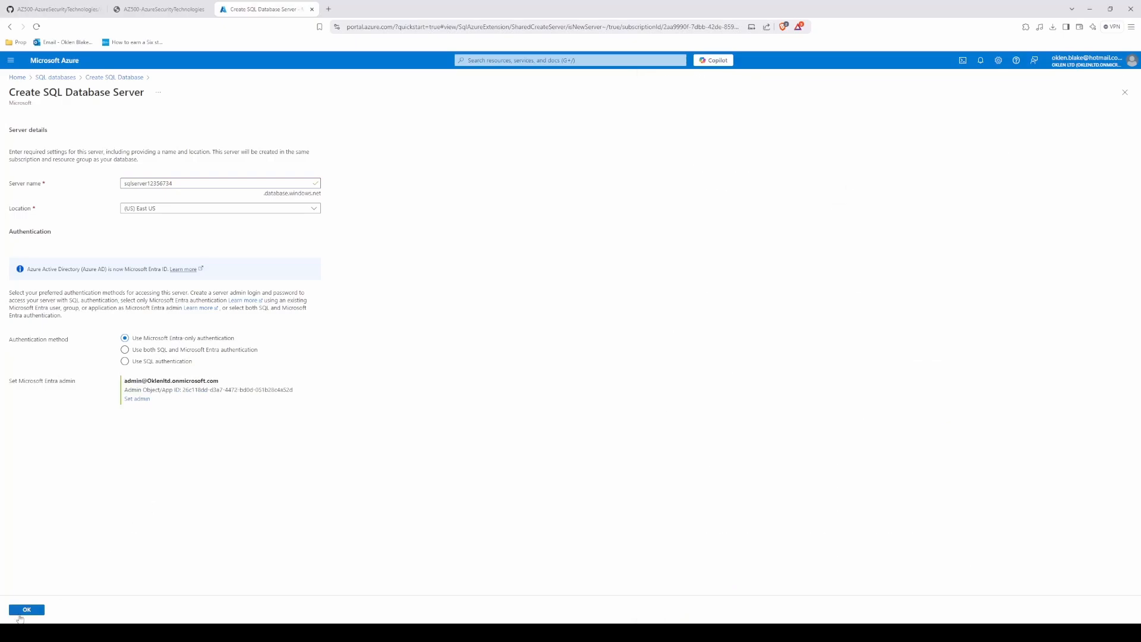
{"action": "left_click", "coordinate": [22, 616]}
Step: Set the medical database's workload environment to Development
{"action": "scroll", "coordinate": [455, 543], "scroll_direction": "down", "scroll_amount": 1}
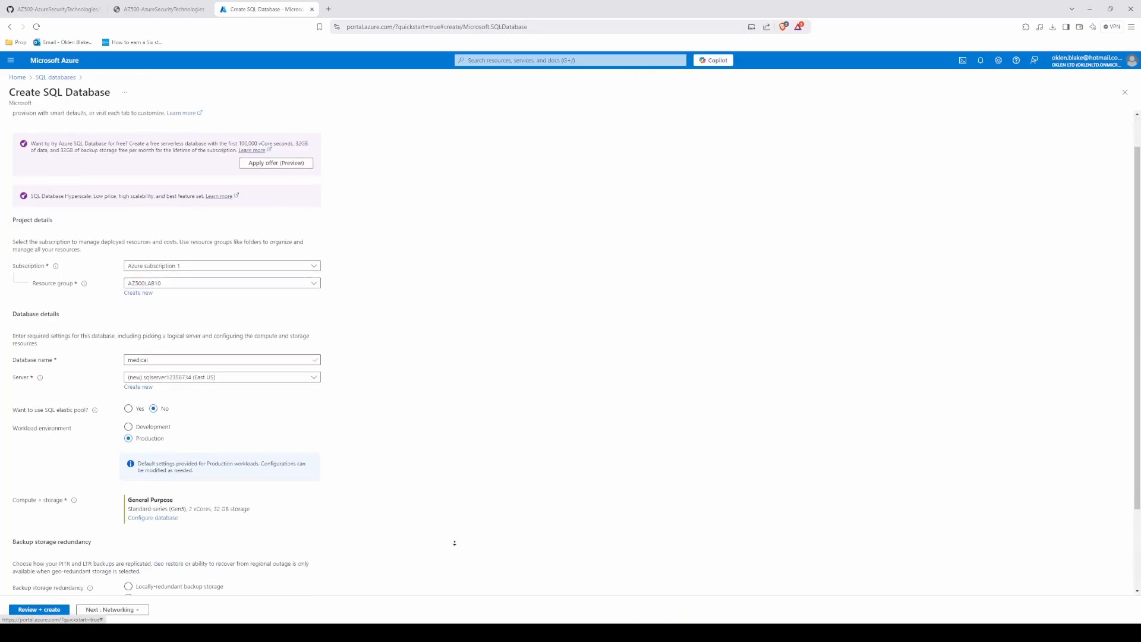
{"action": "scroll", "coordinate": [455, 542], "scroll_direction": "down", "scroll_amount": 2}
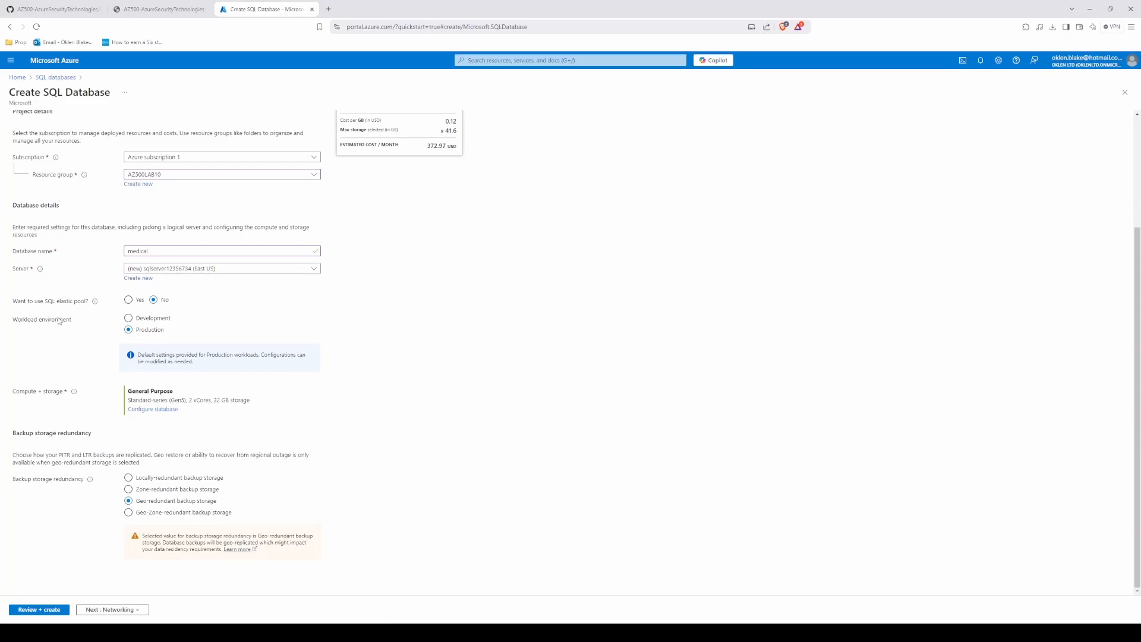
{"action": "mouse_move", "coordinate": [95, 303]}
{"action": "left_click", "coordinate": [128, 318]}
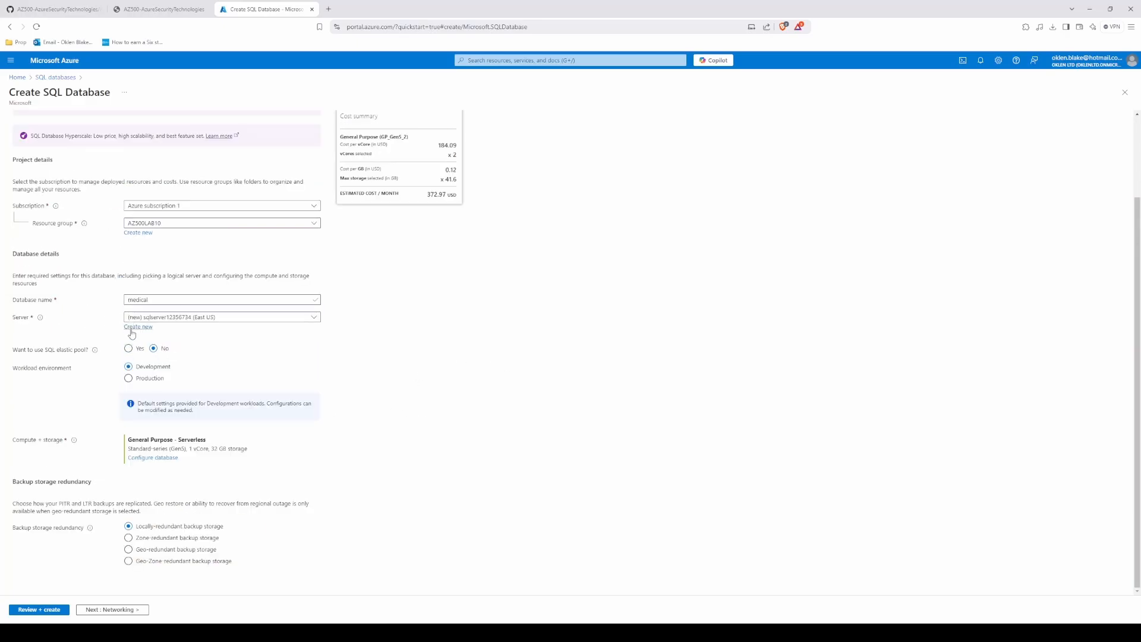
Step: Compare the database edition, collation and service objective variables in az-500-10_azuredeploy.json with the settings on the Create SQL Database form
{"action": "left_click", "coordinate": [88, 4]}
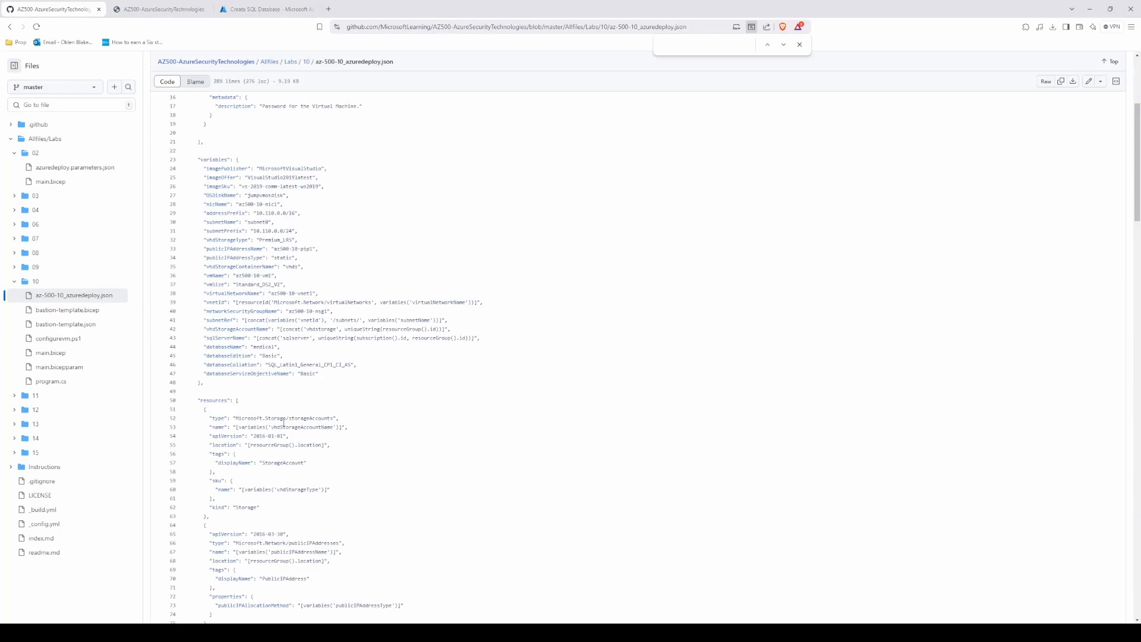
{"action": "scroll", "coordinate": [292, 386], "scroll_direction": "down", "scroll_amount": 1}
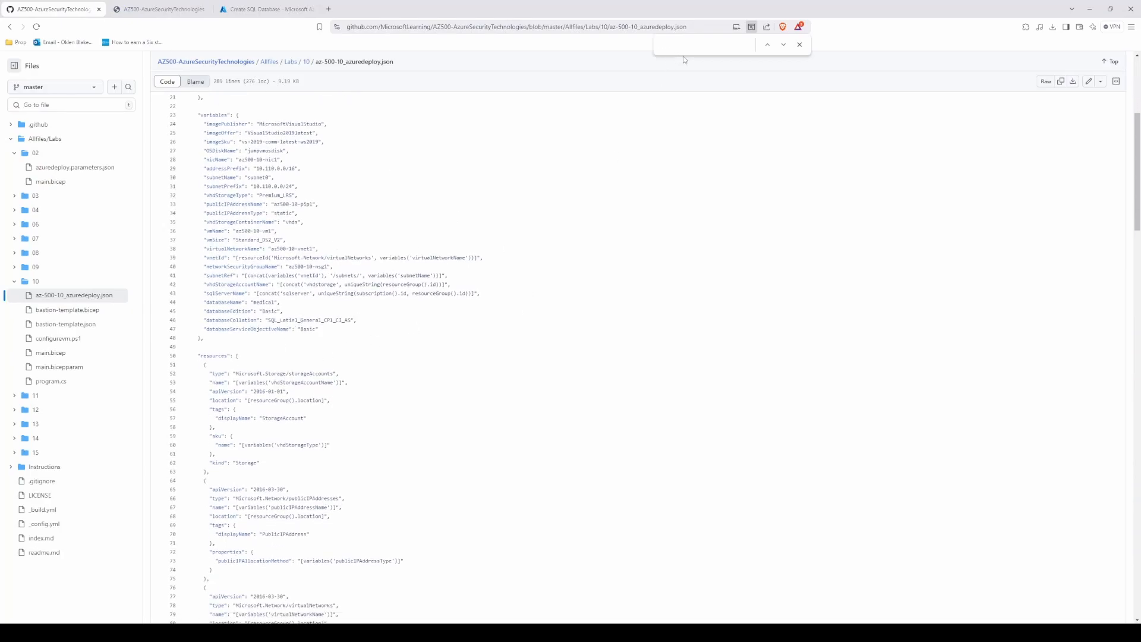
{"action": "type", "text": "server"}
{"action": "left_click_drag", "start_coordinate": [215, 312], "coordinate": [336, 329]}
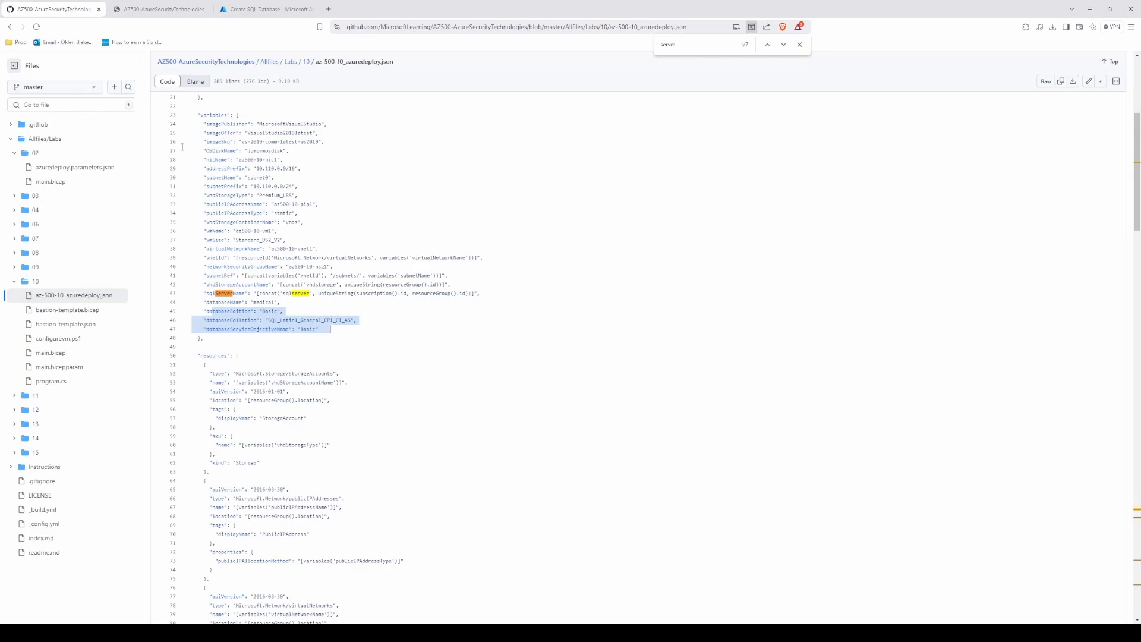
{"action": "key", "text": "ctrl+Tab"}
{"action": "key", "text": "ctrl+Tab"}
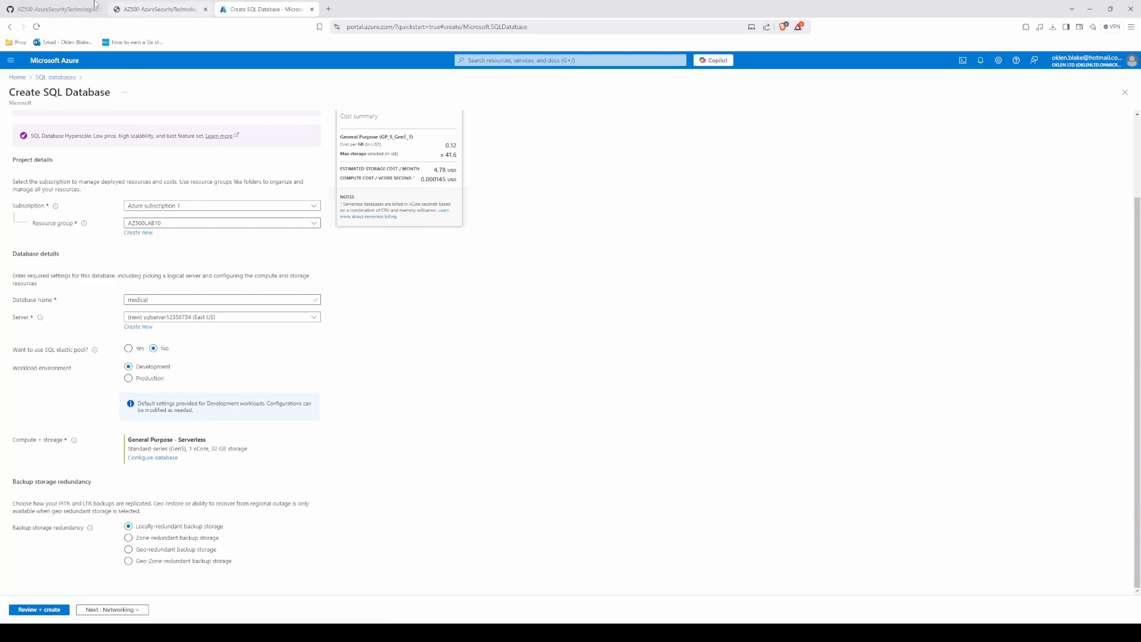
{"action": "key", "text": "ctrl+Tab"}
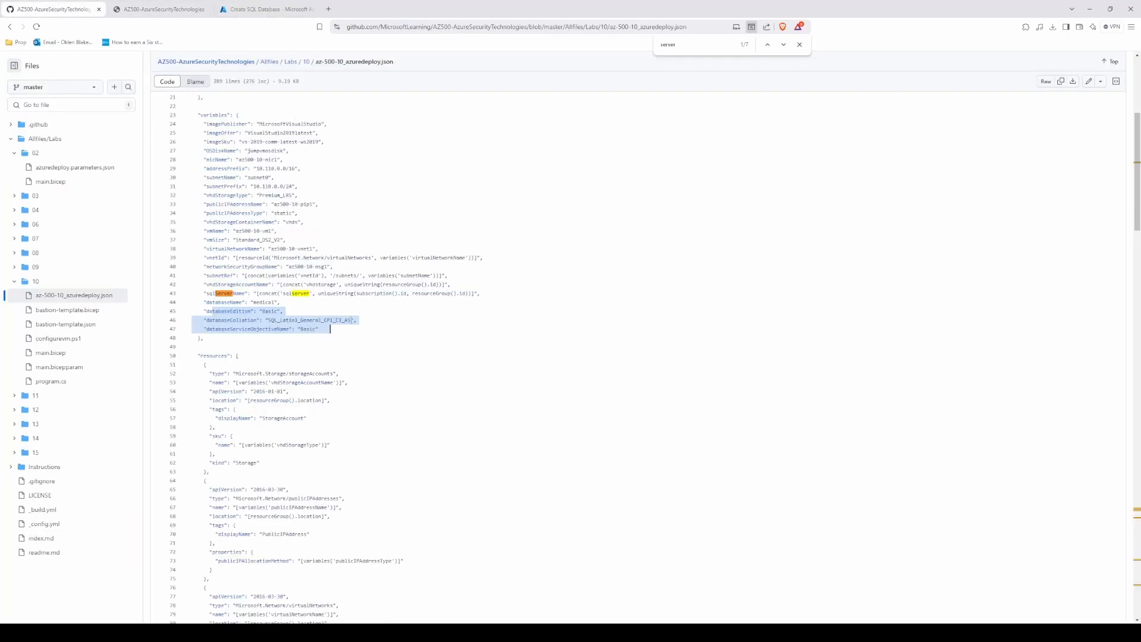
{"action": "left_click", "coordinate": [283, 338]}
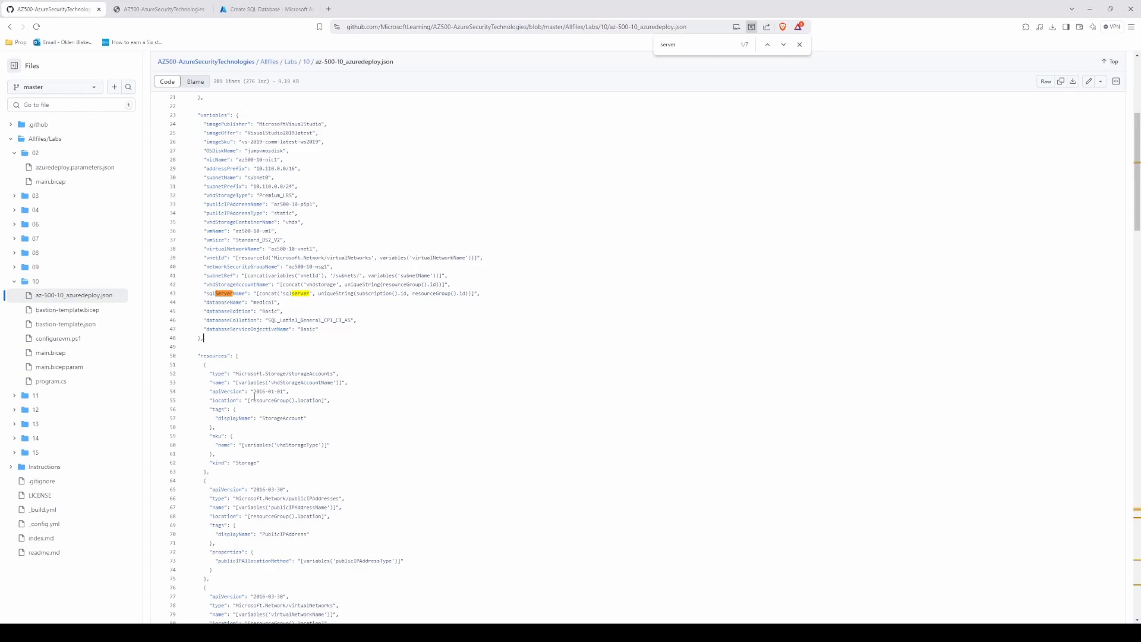
Step: Search az-500-10_azuredeploy.json for "storage" and examine its variables section
{"action": "scroll", "coordinate": [302, 406], "scroll_direction": "up", "scroll_amount": 3}
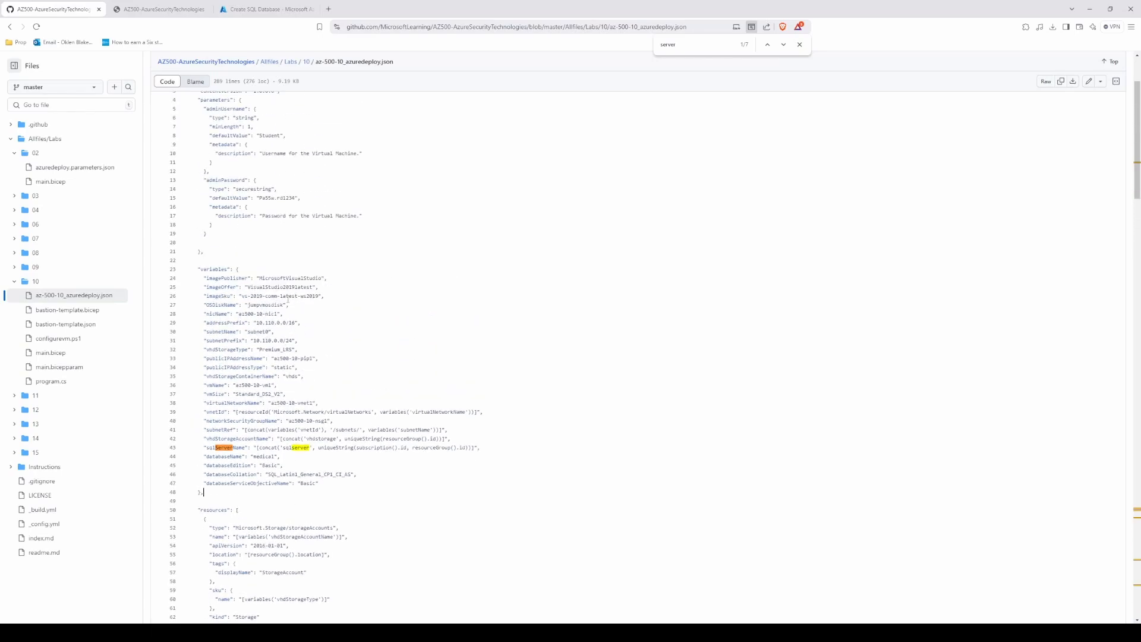
{"action": "scroll", "coordinate": [237, 308], "scroll_direction": "up", "scroll_amount": 1}
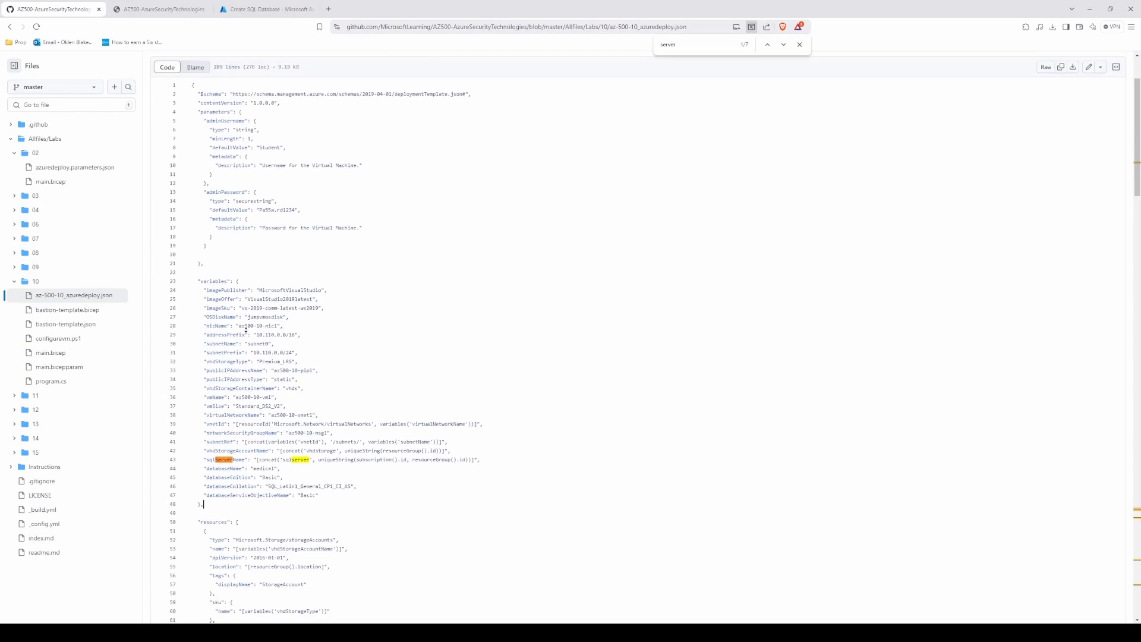
{"action": "scroll", "coordinate": [246, 329], "scroll_direction": "down", "scroll_amount": 1}
{"action": "key", "text": "ctrl+f"}
{"action": "type", "text": "storage"}
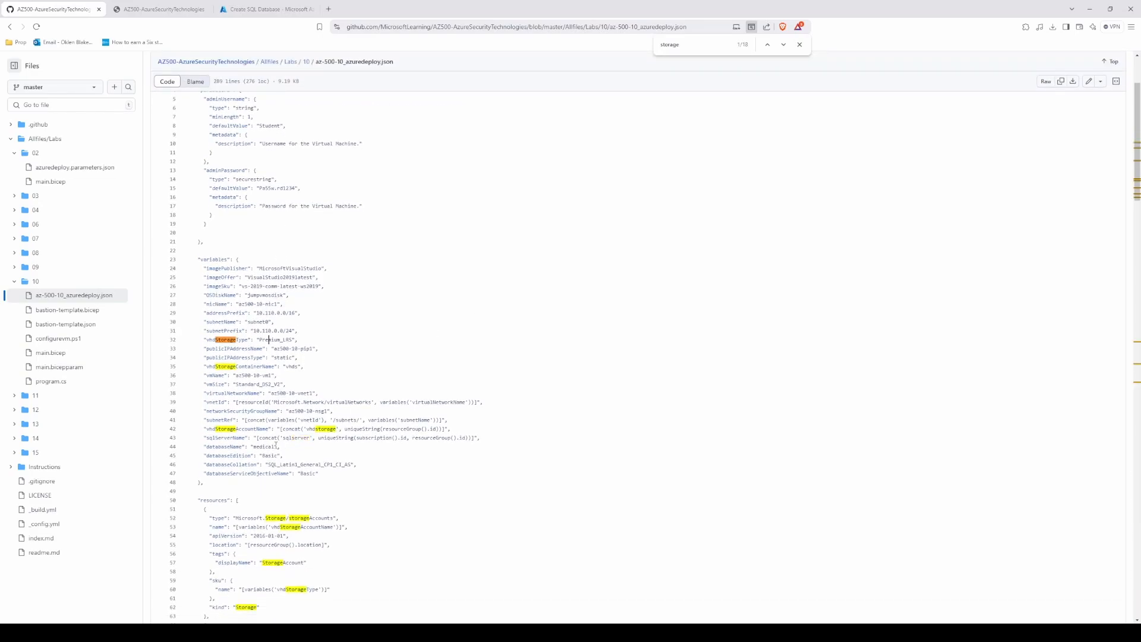
{"action": "scroll", "coordinate": [210, 429], "scroll_direction": "up", "scroll_amount": 1}
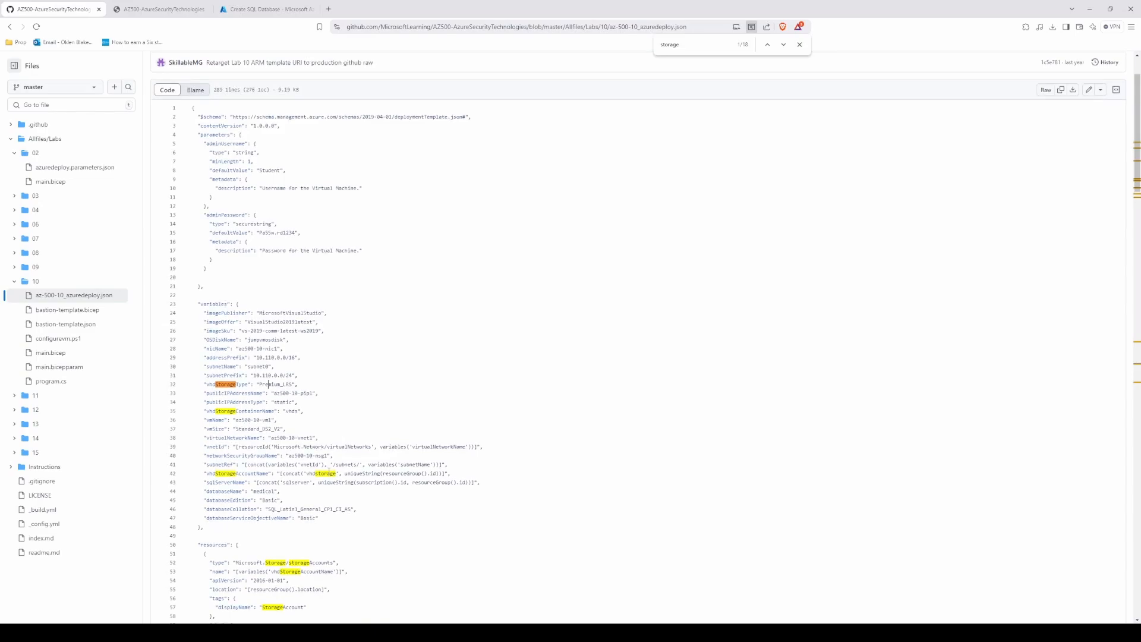
{"action": "scroll", "coordinate": [299, 517], "scroll_direction": "down", "scroll_amount": 2}
{"action": "scroll", "coordinate": [356, 465], "scroll_direction": "up", "scroll_amount": 1}
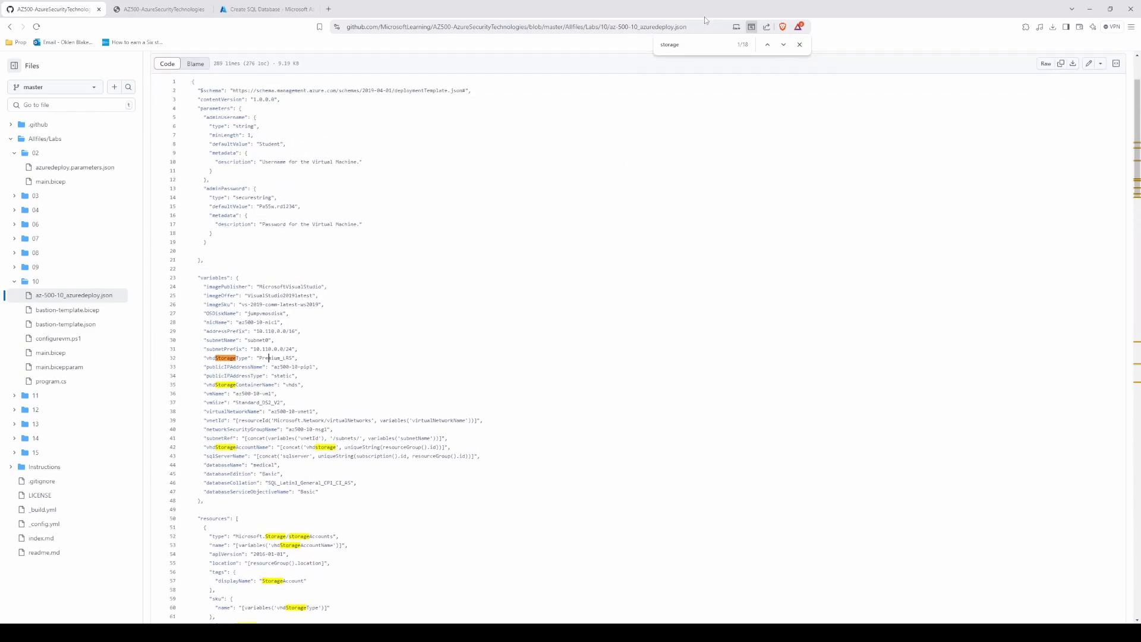
Step: Go through the "storage" matches in the template, looking for storage settings that apply to the database
{"action": "left_click", "coordinate": [783, 45]}
{"action": "left_click", "coordinate": [783, 45]}
{"action": "left_click", "coordinate": [783, 45]}
{"action": "left_click", "coordinate": [783, 44]}
{"action": "left_click", "coordinate": [783, 45]}
{"action": "left_click", "coordinate": [783, 45]}
{"action": "left_click", "coordinate": [783, 45]}
{"action": "left_click", "coordinate": [783, 45]}
{"action": "left_click", "coordinate": [783, 44]}
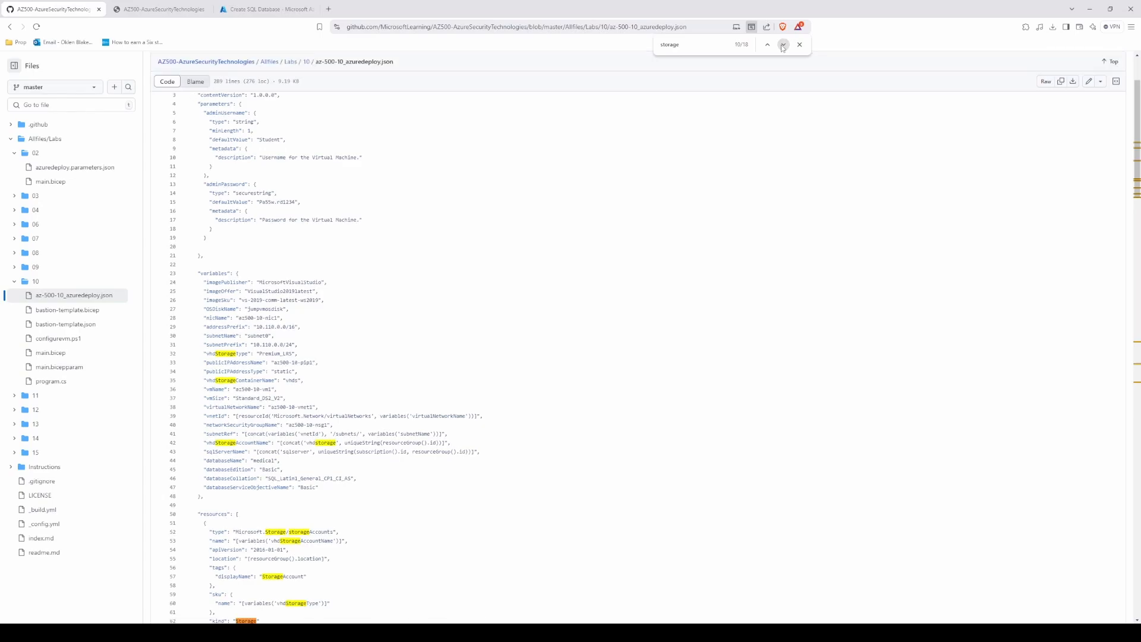
{"action": "left_click", "coordinate": [783, 45]}
{"action": "left_click", "coordinate": [783, 44]}
{"action": "left_click", "coordinate": [783, 45]}
{"action": "left_click", "coordinate": [783, 44]}
{"action": "left_click", "coordinate": [783, 45]}
{"action": "left_click", "coordinate": [783, 45]}
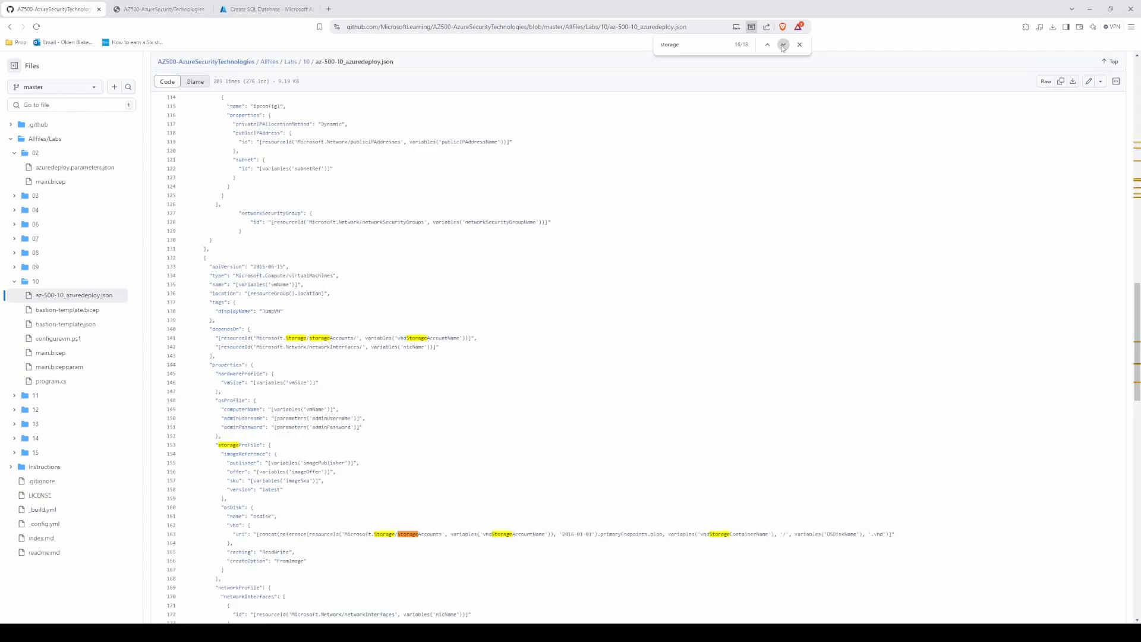
{"action": "left_click", "coordinate": [783, 45]}
{"action": "left_click", "coordinate": [783, 44]}
{"action": "left_click", "coordinate": [783, 45]}
{"action": "left_click", "coordinate": [783, 44]}
{"action": "left_click", "coordinate": [783, 45]}
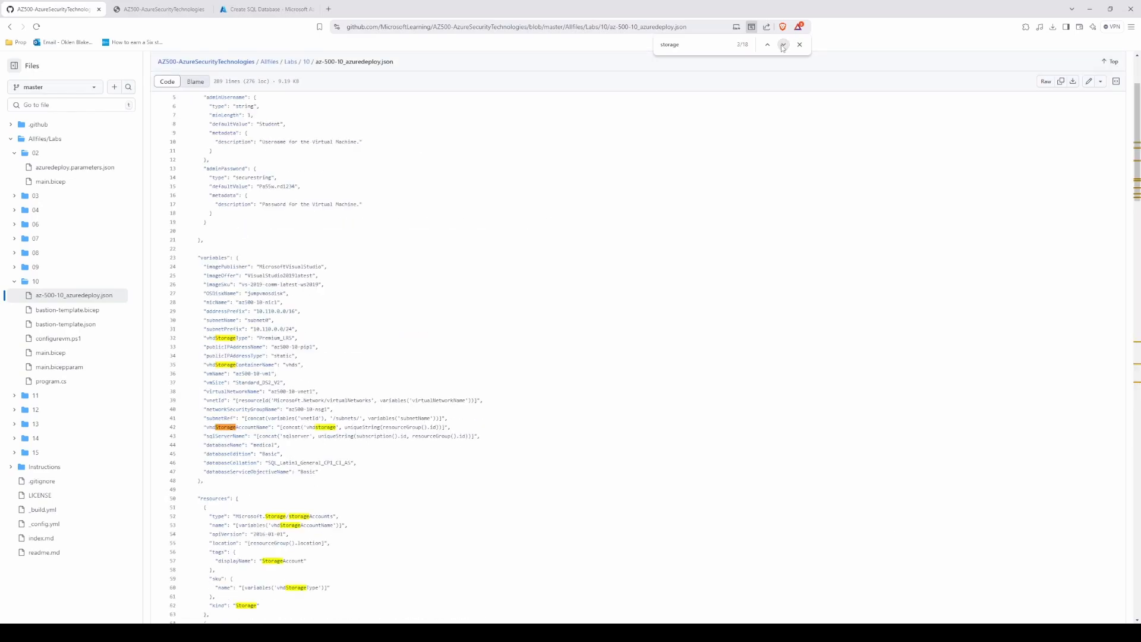
{"action": "left_click", "coordinate": [783, 46]}
{"action": "left_click", "coordinate": [783, 47]}
{"action": "left_click", "coordinate": [767, 45]}
Step: Try the Hyperscale and General Purpose service tiers in the medical database's compute and storage configuration
{"action": "left_click", "coordinate": [160, 9]}
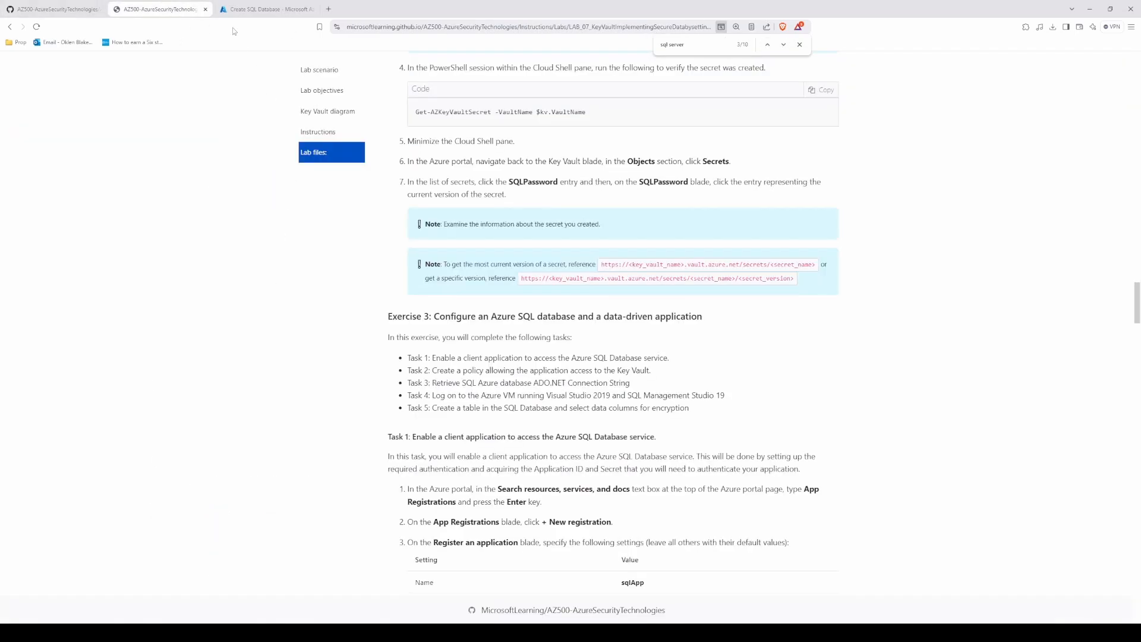
{"action": "left_click", "coordinate": [268, 8]}
{"action": "left_click", "coordinate": [156, 462]}
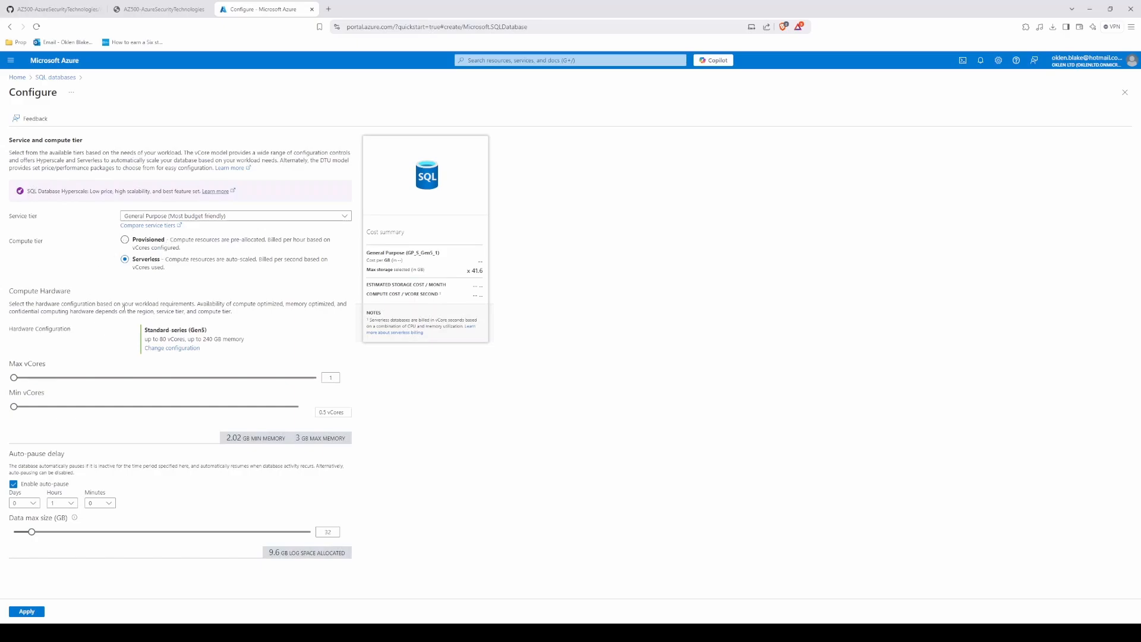
{"action": "left_click", "coordinate": [193, 217]}
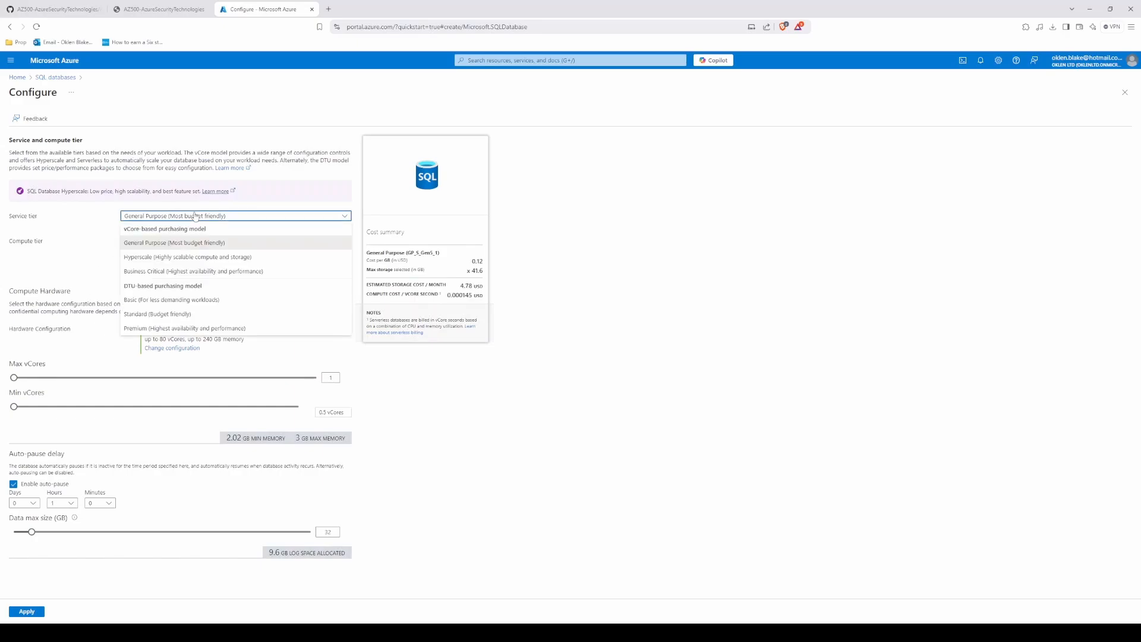
{"action": "left_click", "coordinate": [160, 257]}
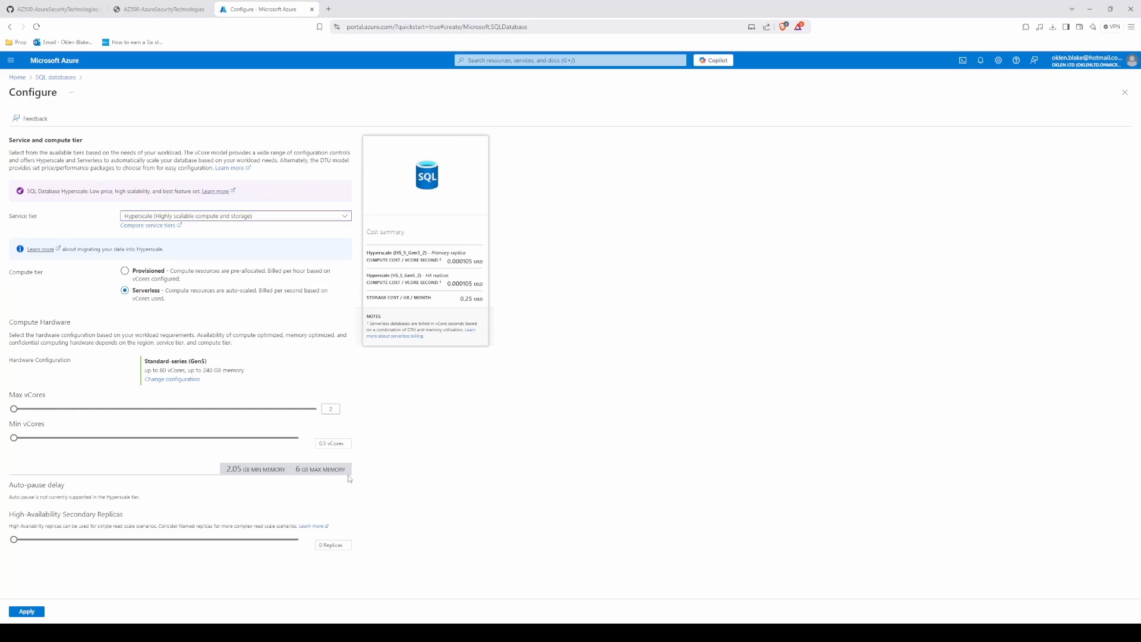
{"action": "left_click", "coordinate": [207, 218]}
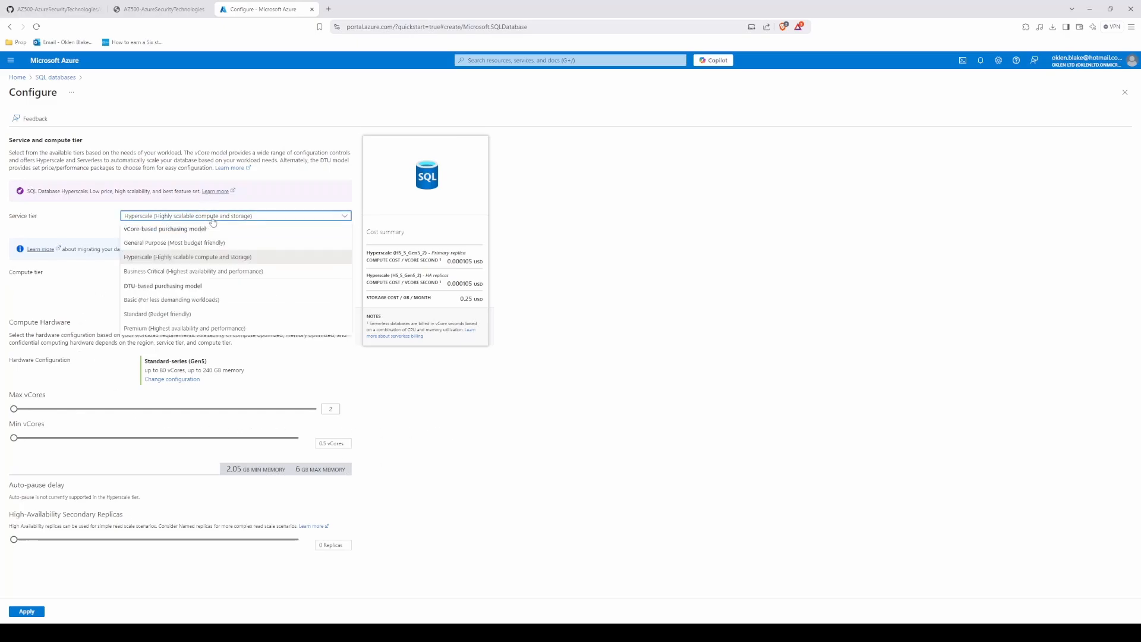
{"action": "left_click", "coordinate": [195, 244]}
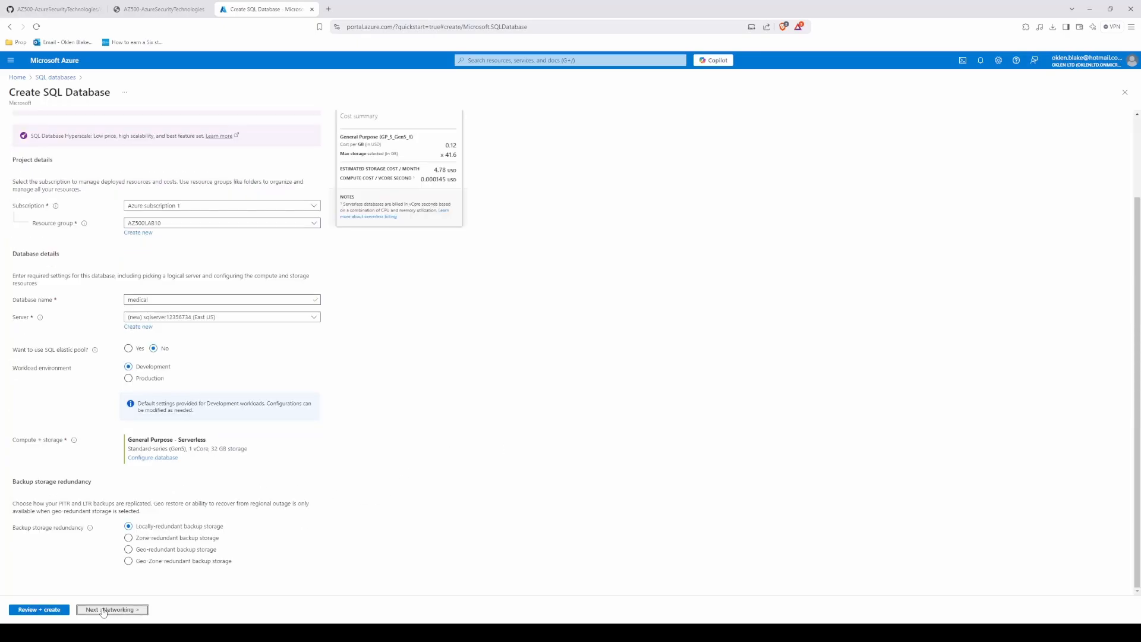
Step: Proceed to the database's networking settings and compare them with the virtual network variables in the lab template
{"action": "left_click", "coordinate": [112, 610]}
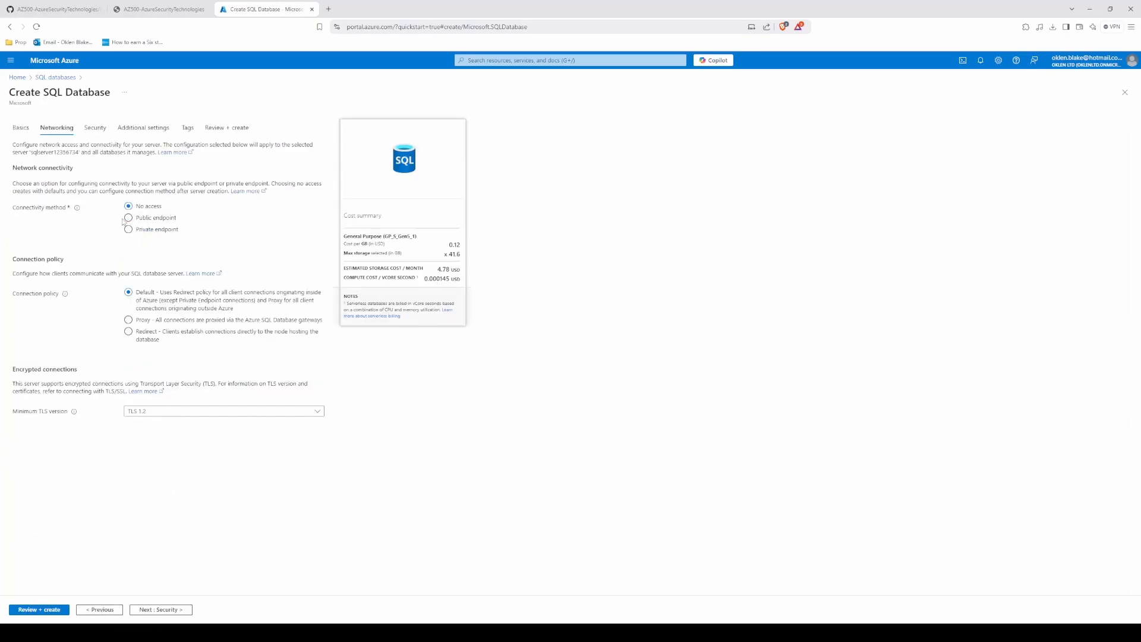
{"action": "left_click", "coordinate": [156, 9]}
{"action": "left_click", "coordinate": [95, 6]}
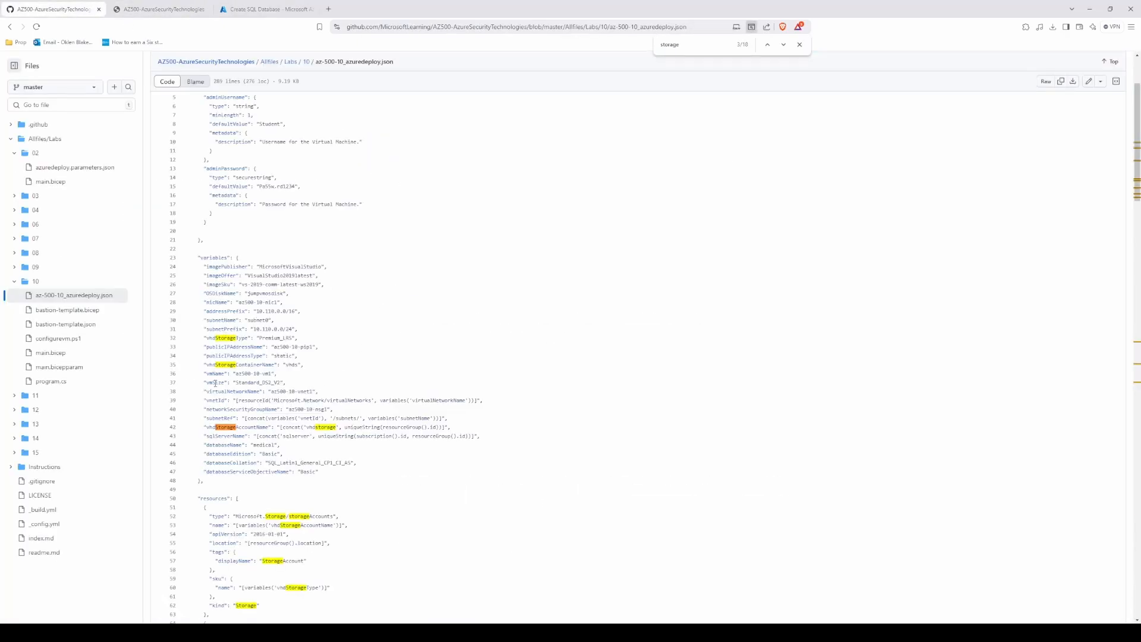
{"action": "left_click_drag", "start_coordinate": [217, 391], "coordinate": [314, 392]}
{"action": "left_click", "coordinate": [183, 6]}
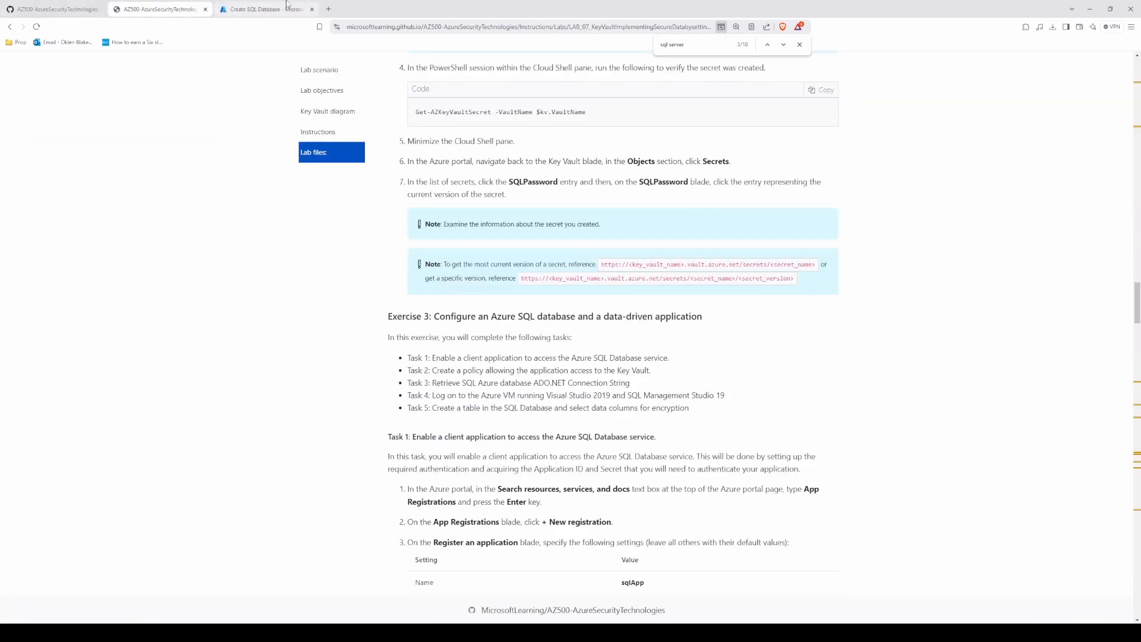
{"action": "left_click", "coordinate": [265, 9]}
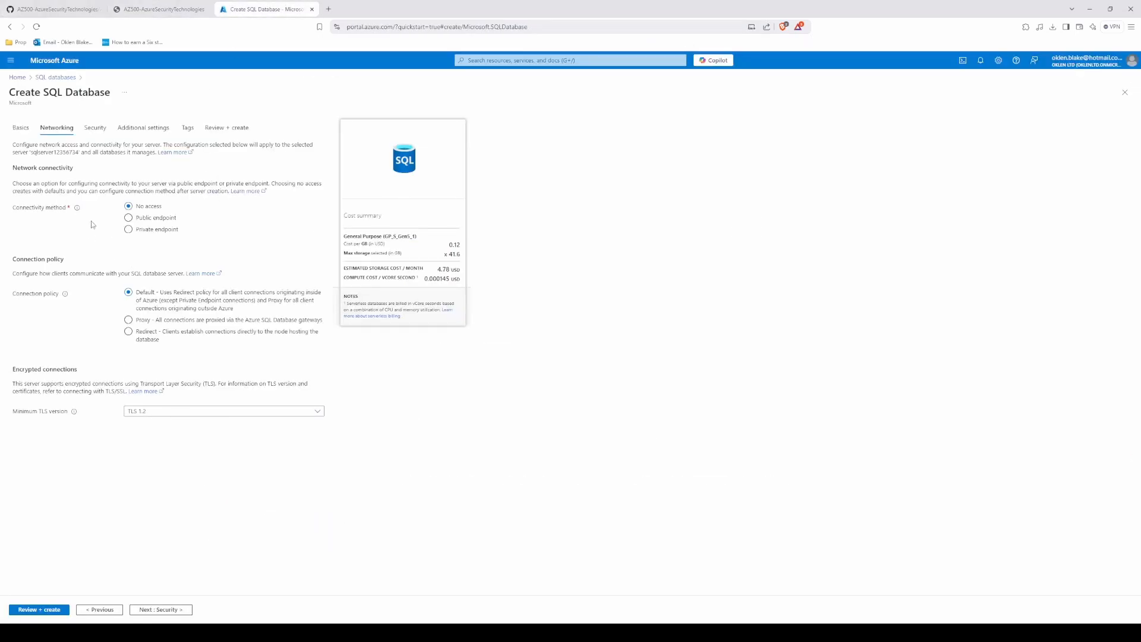
{"action": "left_click", "coordinate": [71, 9]}
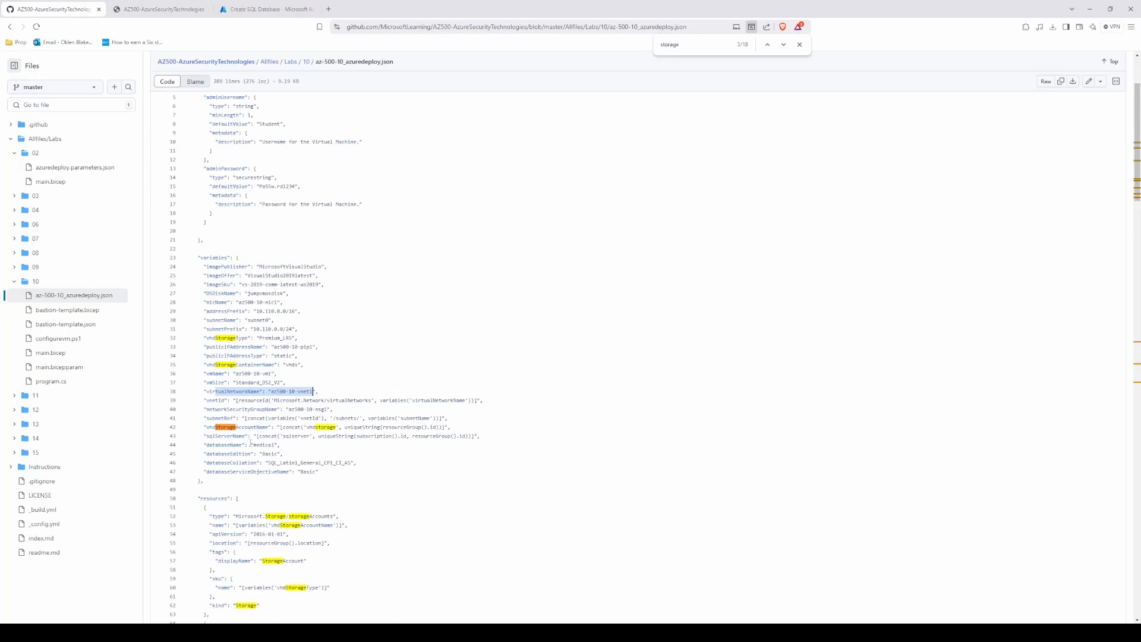
{"action": "left_click_drag", "start_coordinate": [477, 401], "coordinate": [196, 240]}
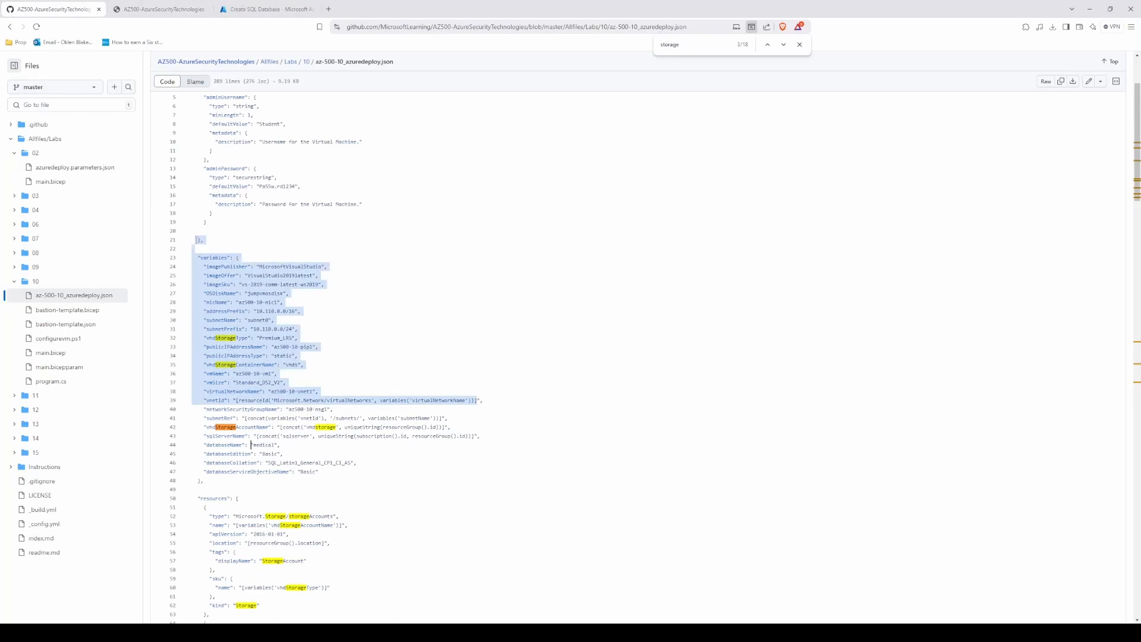
{"action": "left_click", "coordinate": [159, 10]}
{"action": "left_click", "coordinate": [277, 8]}
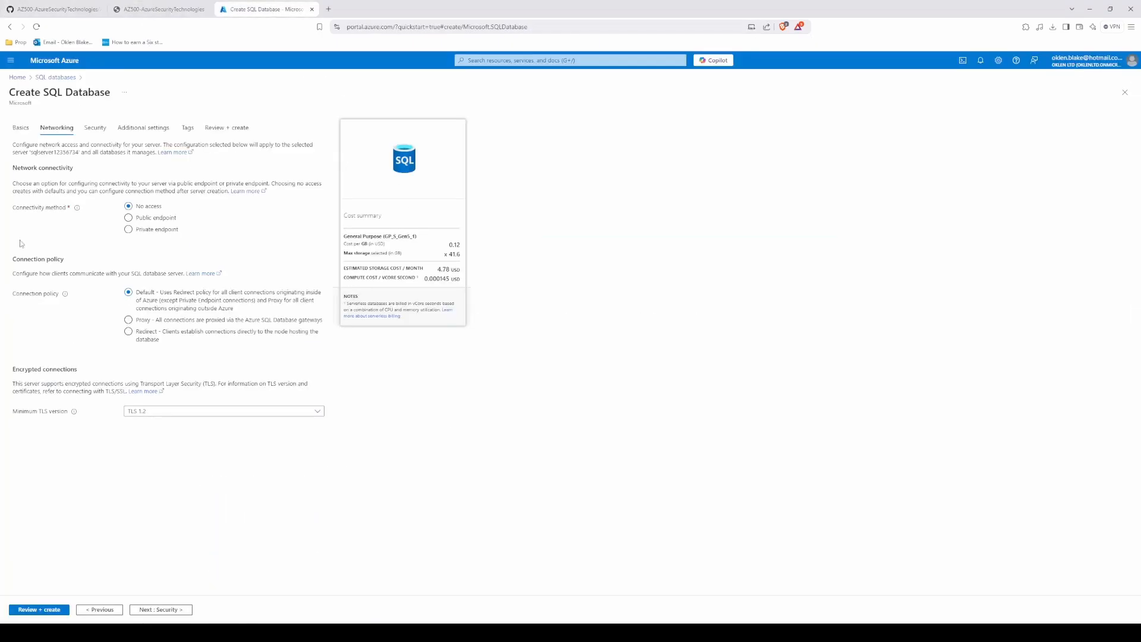
Step: Set connectivity to Public endpoint, allow Azure services and resources to access the server, and add the current client IP address
{"action": "left_click", "coordinate": [129, 219]}
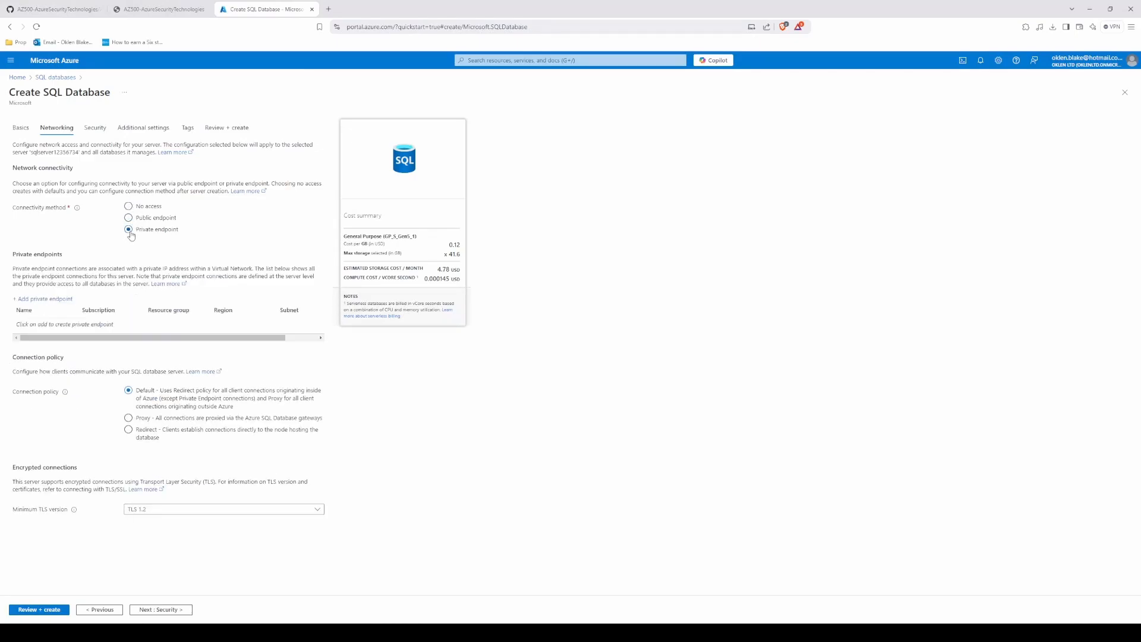
{"action": "left_click", "coordinate": [129, 218]}
{"action": "left_click", "coordinate": [128, 206]}
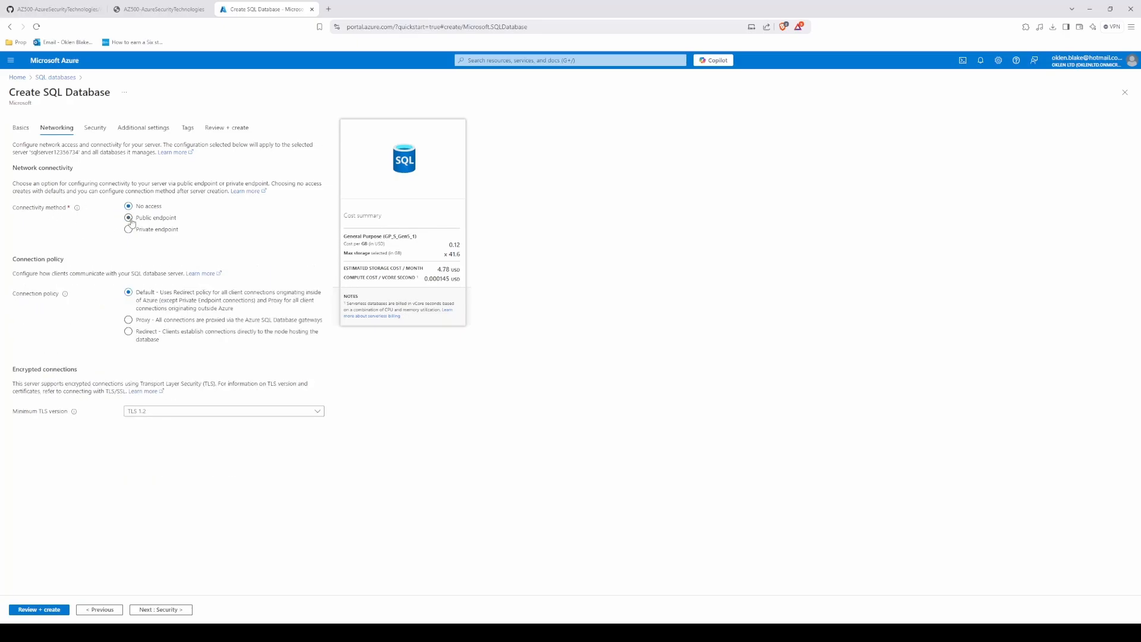
{"action": "left_click", "coordinate": [128, 218]}
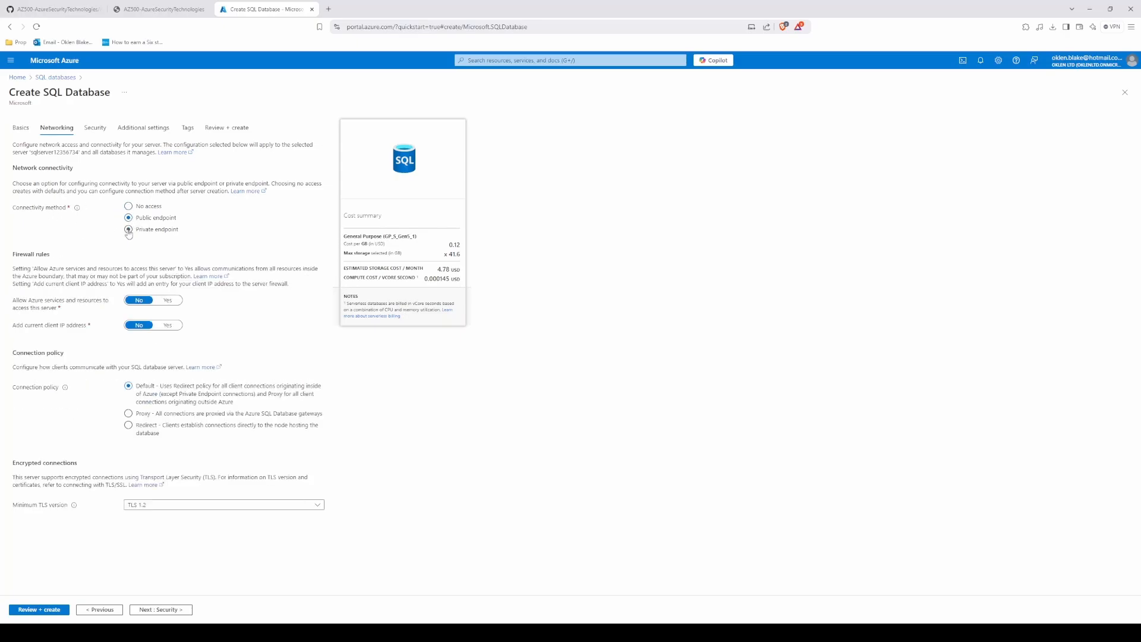
{"action": "left_click", "coordinate": [170, 301]}
{"action": "left_click", "coordinate": [165, 326]}
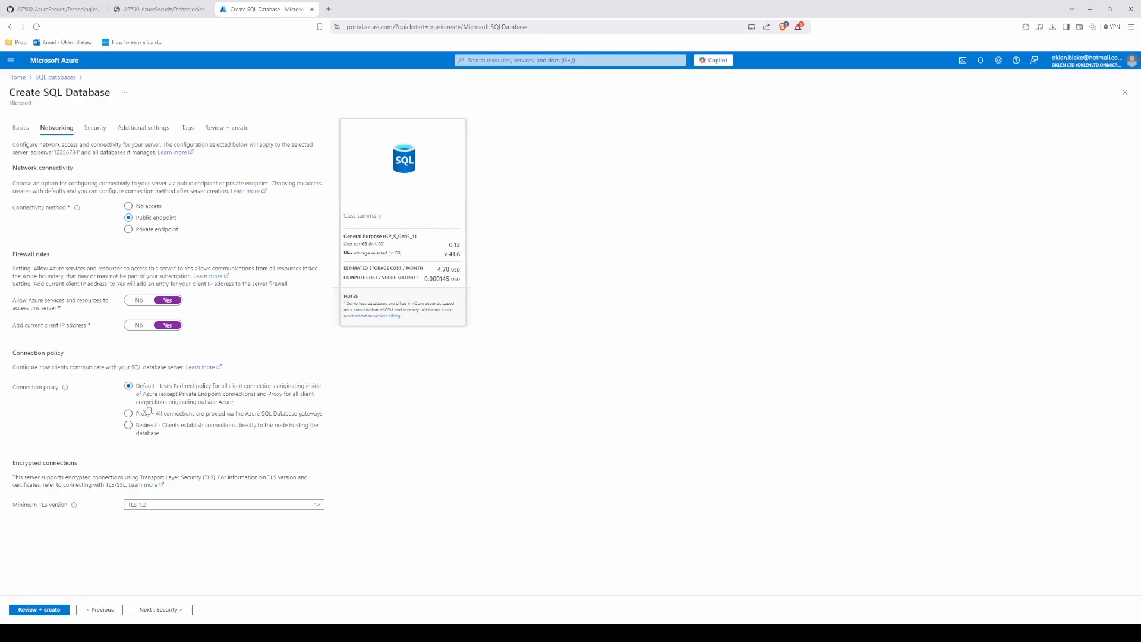
Step: Review the database's security settings against the lab instructions, keep the defaults and continue to the additional settings
{"action": "left_click", "coordinate": [95, 127]}
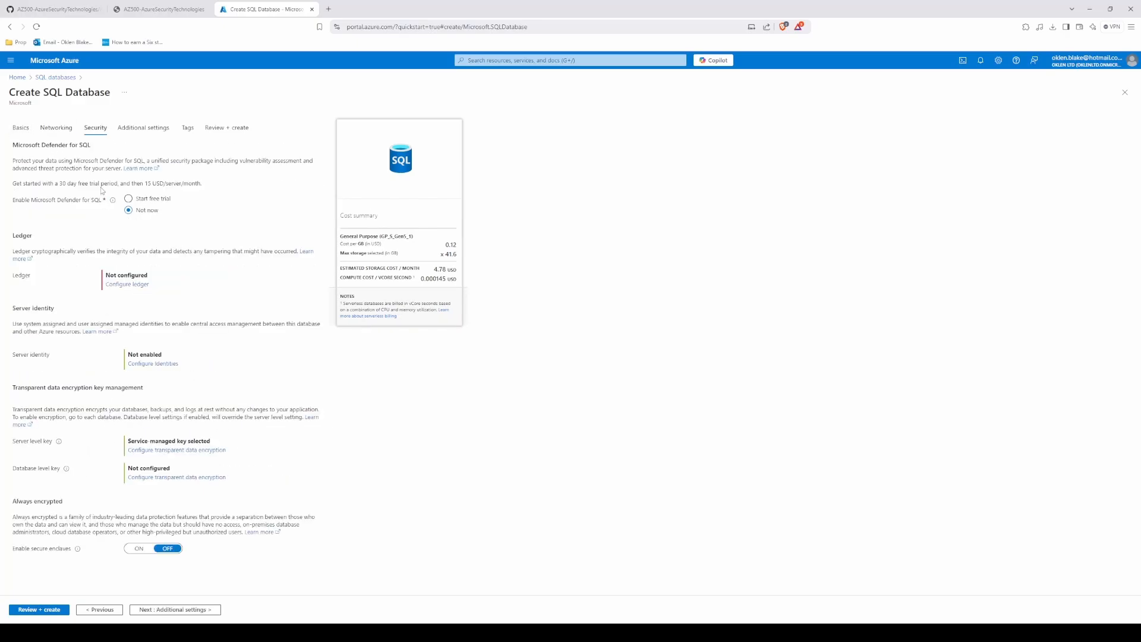
{"action": "left_click", "coordinate": [168, 5]}
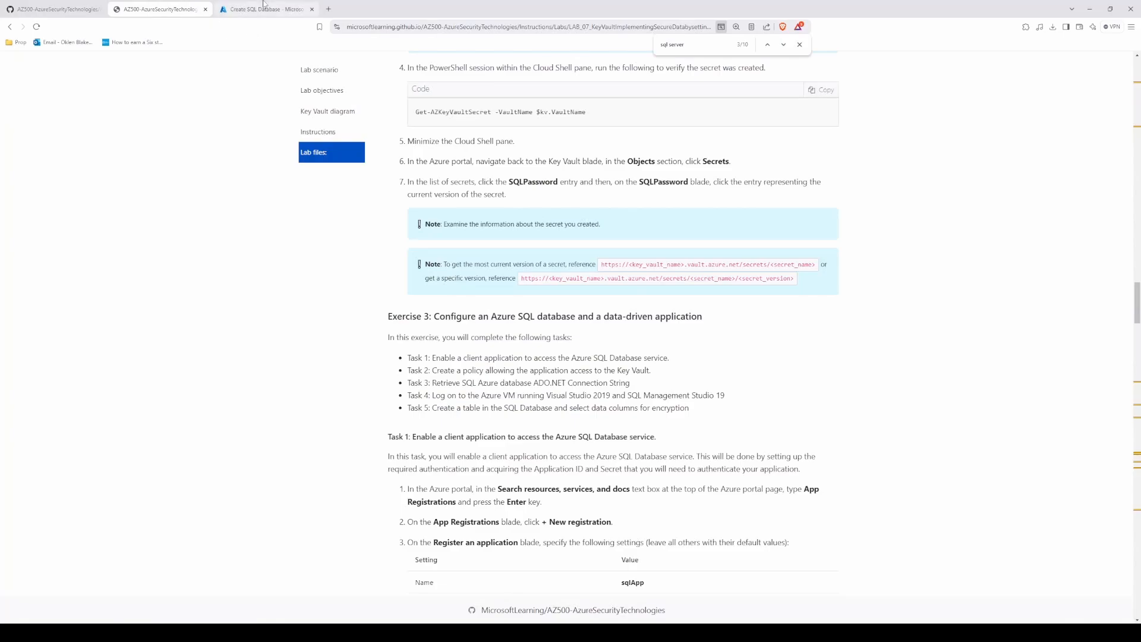
{"action": "left_click", "coordinate": [220, 9]}
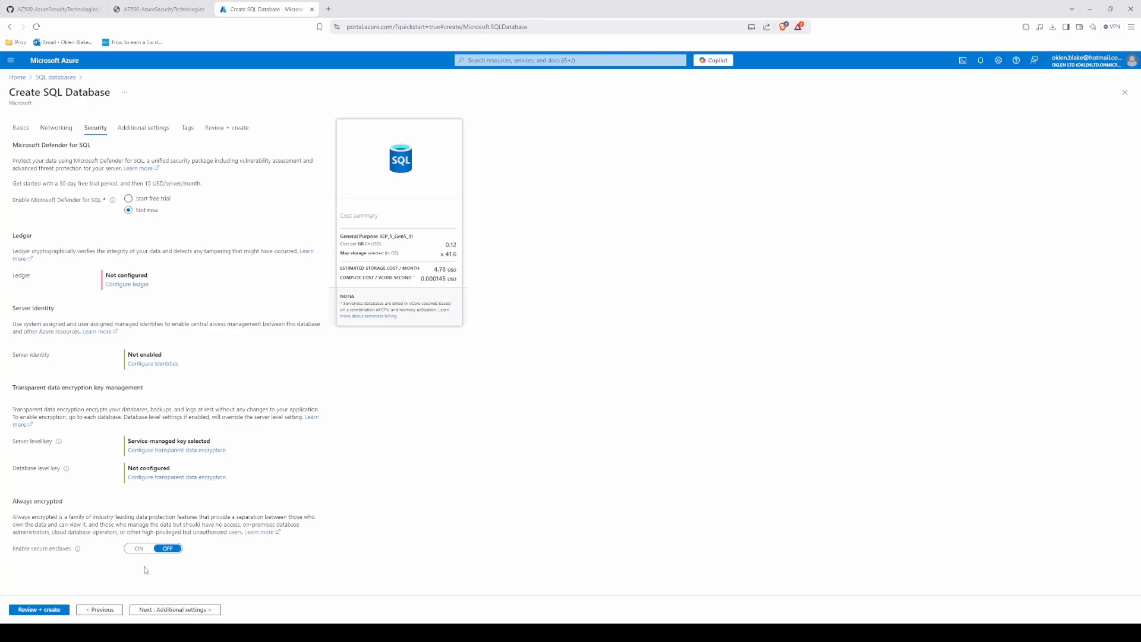
{"action": "left_click", "coordinate": [154, 611]}
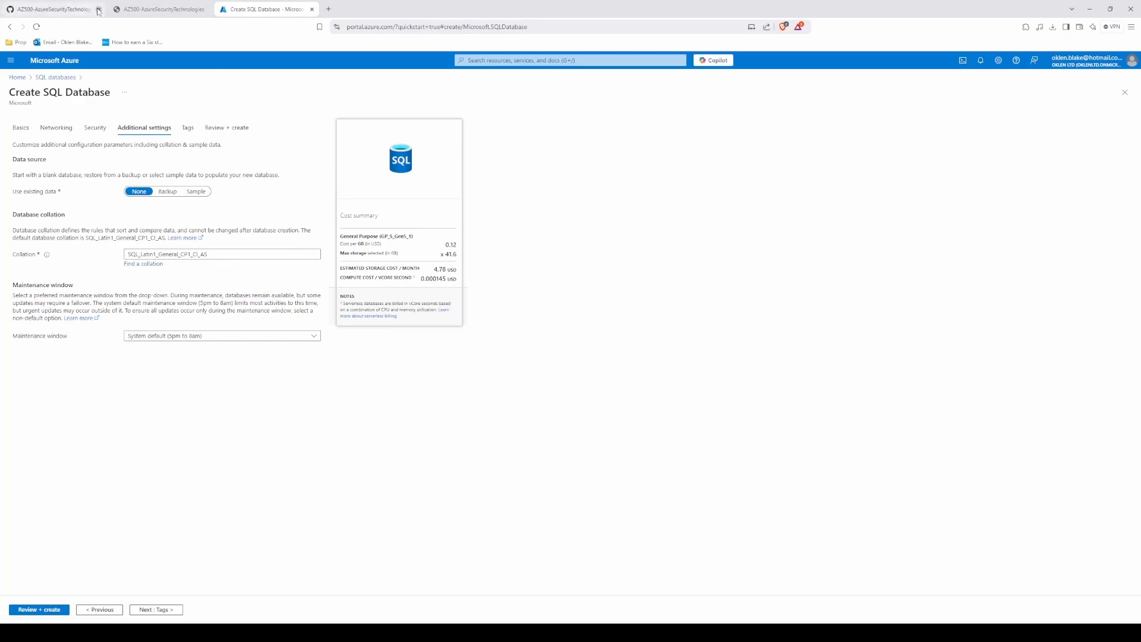
Step: Compare the template's databaseCollation variable with the collation on the Create SQL Database form
{"action": "left_click", "coordinate": [46, 4]}
{"action": "left_click", "coordinate": [330, 427]}
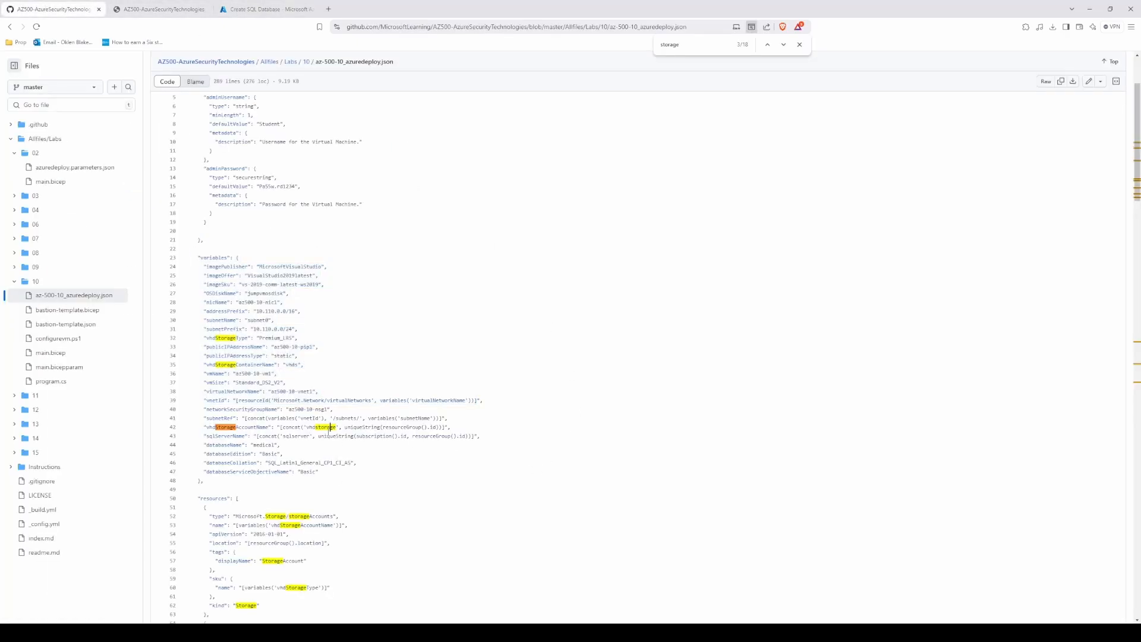
{"action": "left_click_drag", "start_coordinate": [359, 463], "coordinate": [197, 463]}
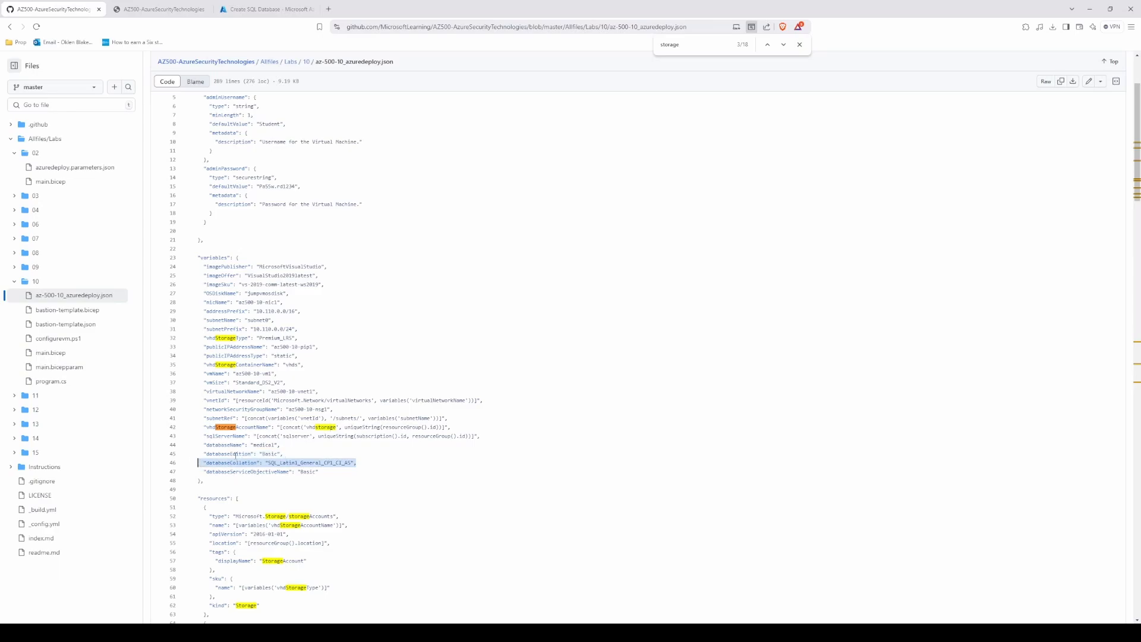
{"action": "left_click", "coordinate": [261, 9]}
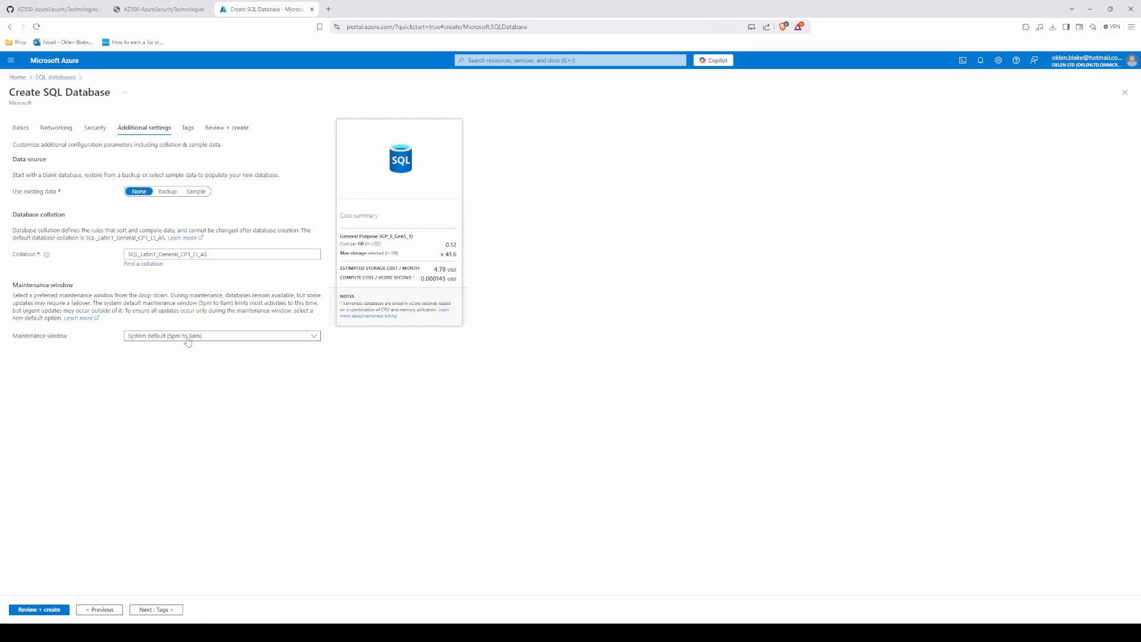
Step: Keep the System default (5pm to 8am) maintenance window, review the settings against the template, and create the medical database
{"action": "left_click", "coordinate": [218, 340]}
{"action": "left_click", "coordinate": [219, 339]}
{"action": "left_click", "coordinate": [155, 611]}
{"action": "left_click", "coordinate": [152, 611]}
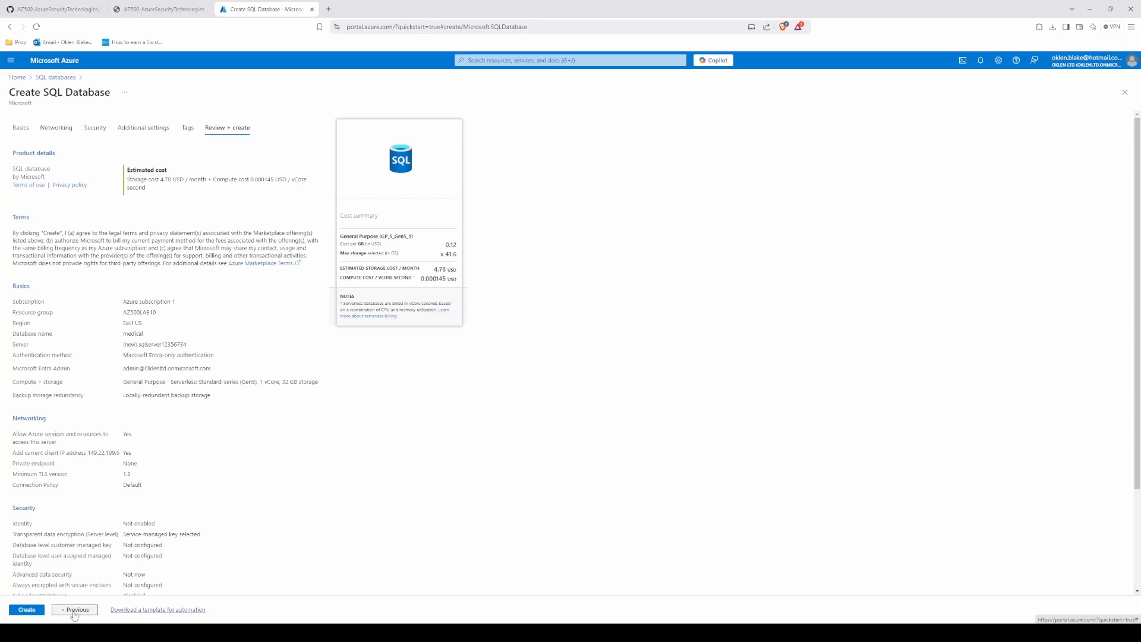
{"action": "left_click", "coordinate": [53, 9]}
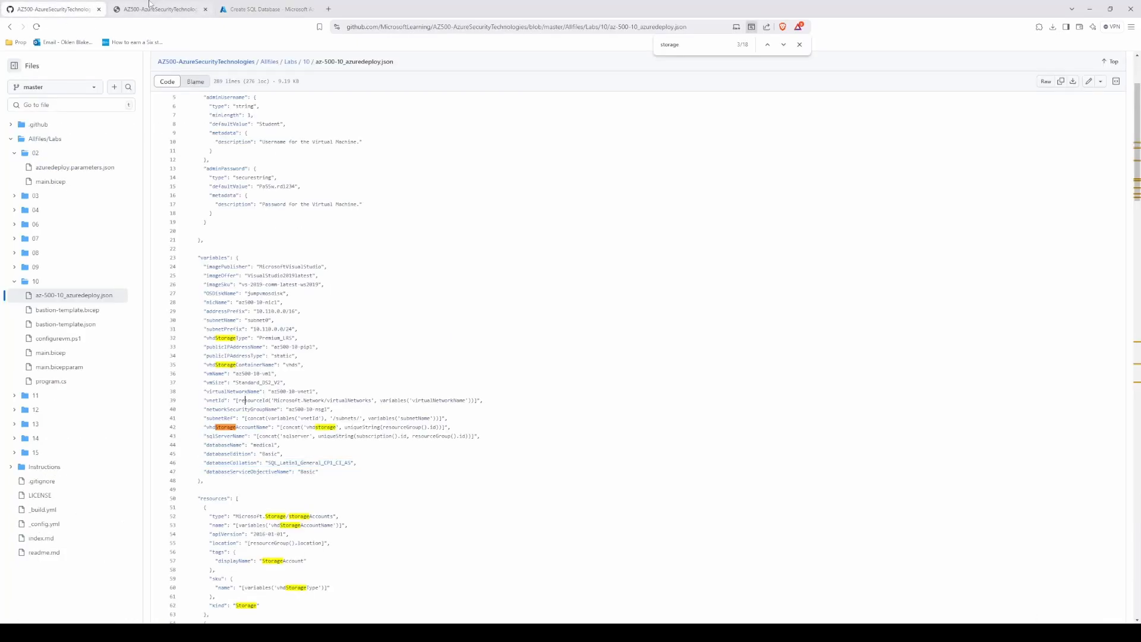
{"action": "left_click", "coordinate": [265, 9]}
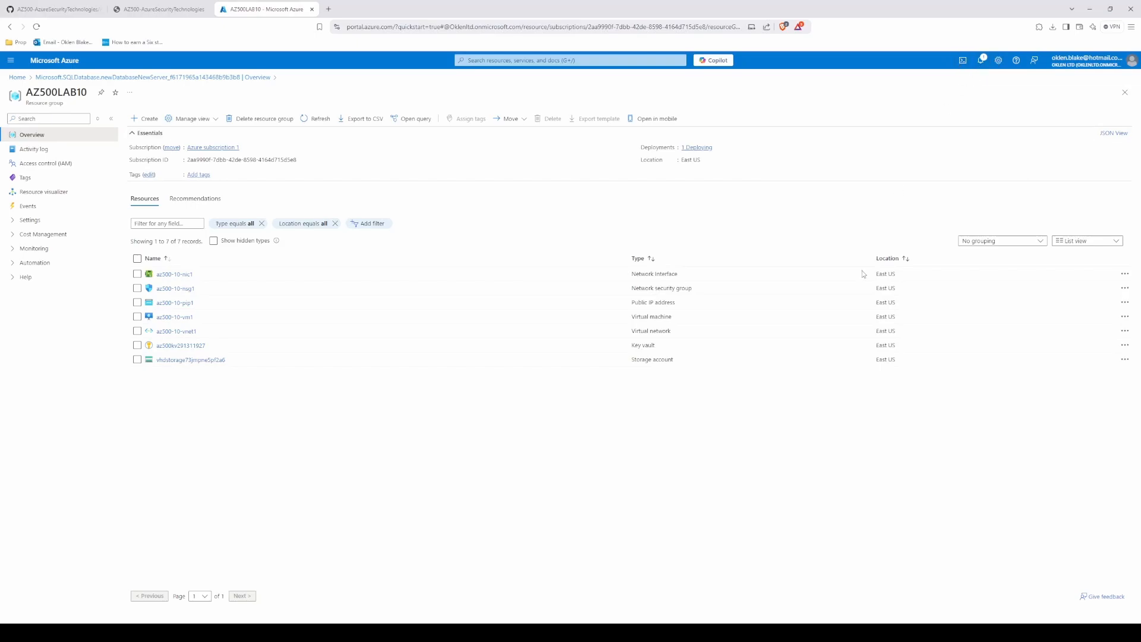
Step: Examine the summary and raw error of the latest failed SQL database deployment to AZ500LAB10, then close the error details
{"action": "left_click", "coordinate": [981, 60]}
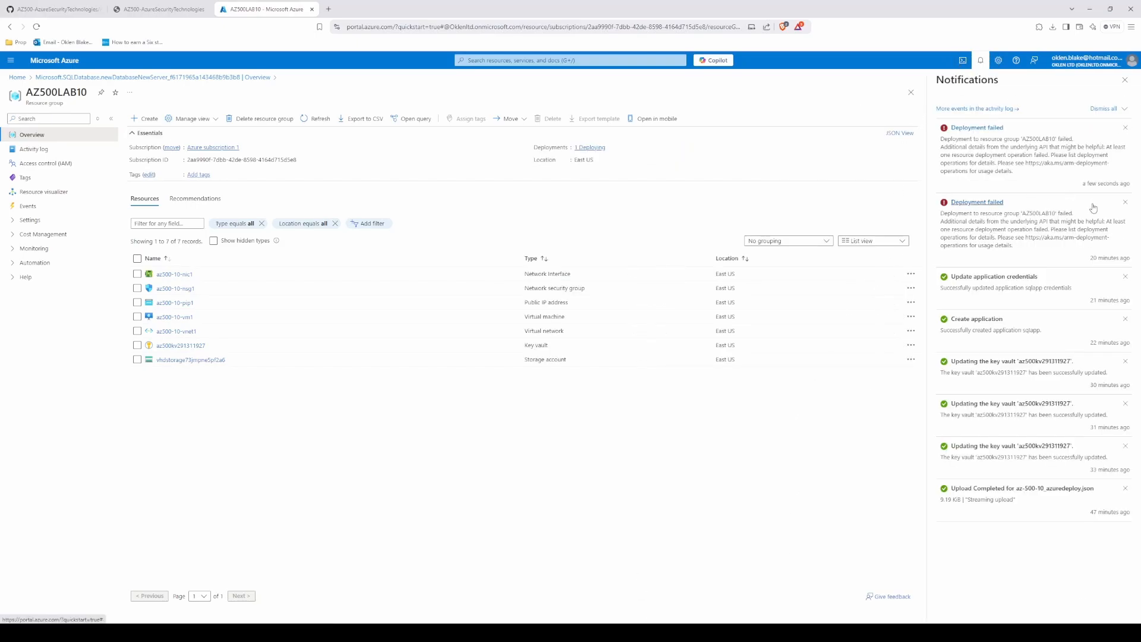
{"action": "left_click", "coordinate": [991, 128]}
{"action": "left_click_drag", "start_coordinate": [711, 137], "coordinate": [897, 145]}
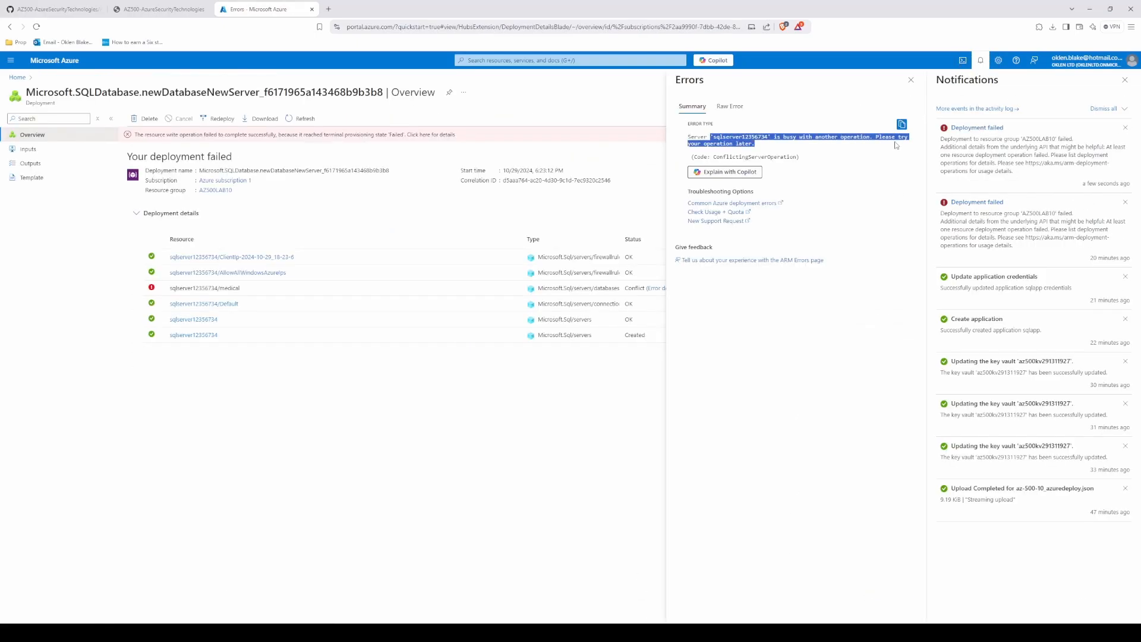
{"action": "left_click", "coordinate": [761, 142]}
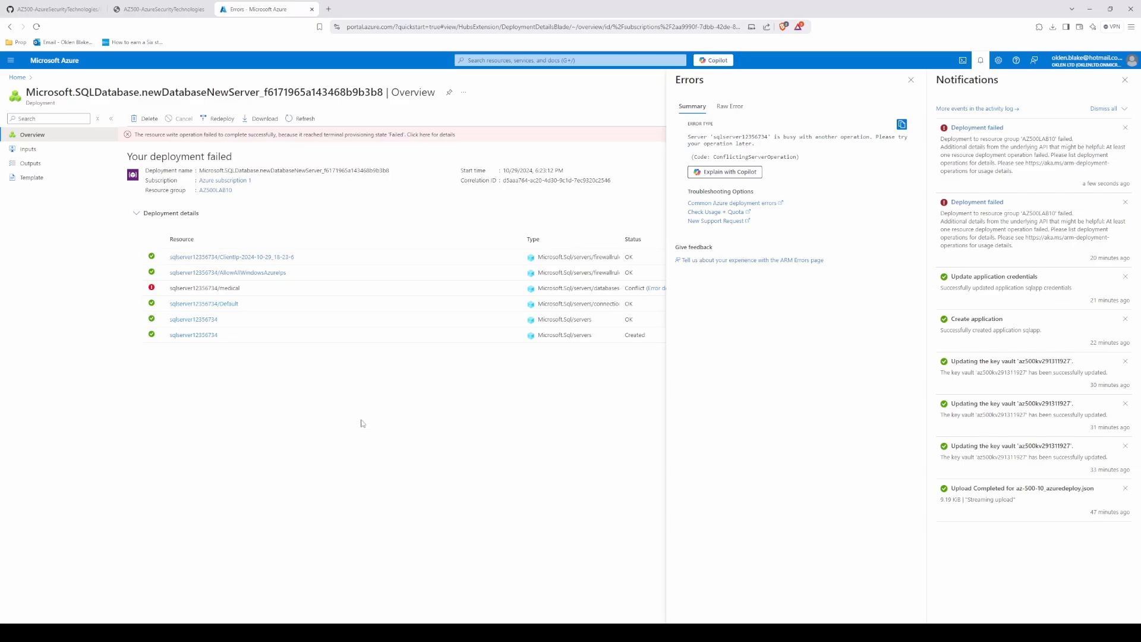
{"action": "left_click", "coordinate": [730, 106]}
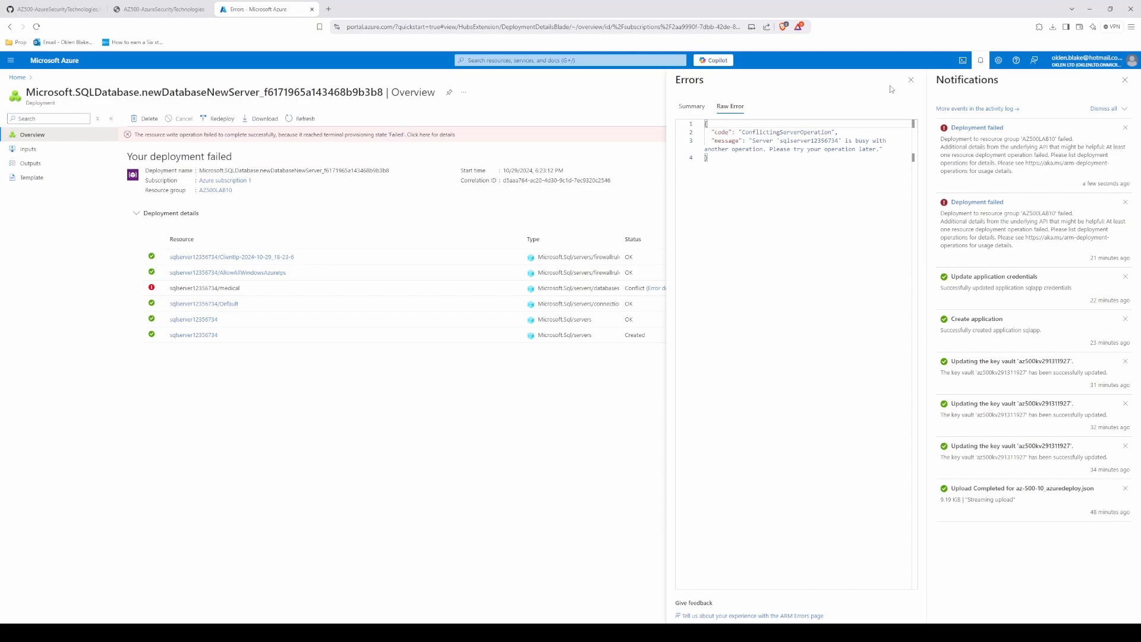
{"action": "left_click", "coordinate": [910, 80]}
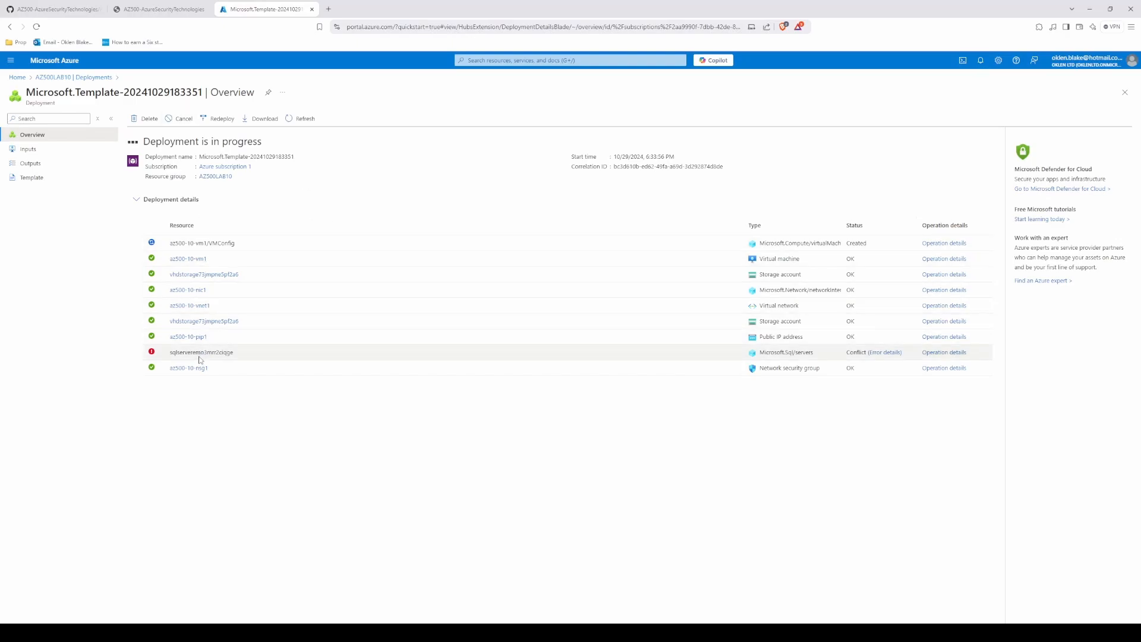
{"action": "left_click", "coordinate": [884, 352]}
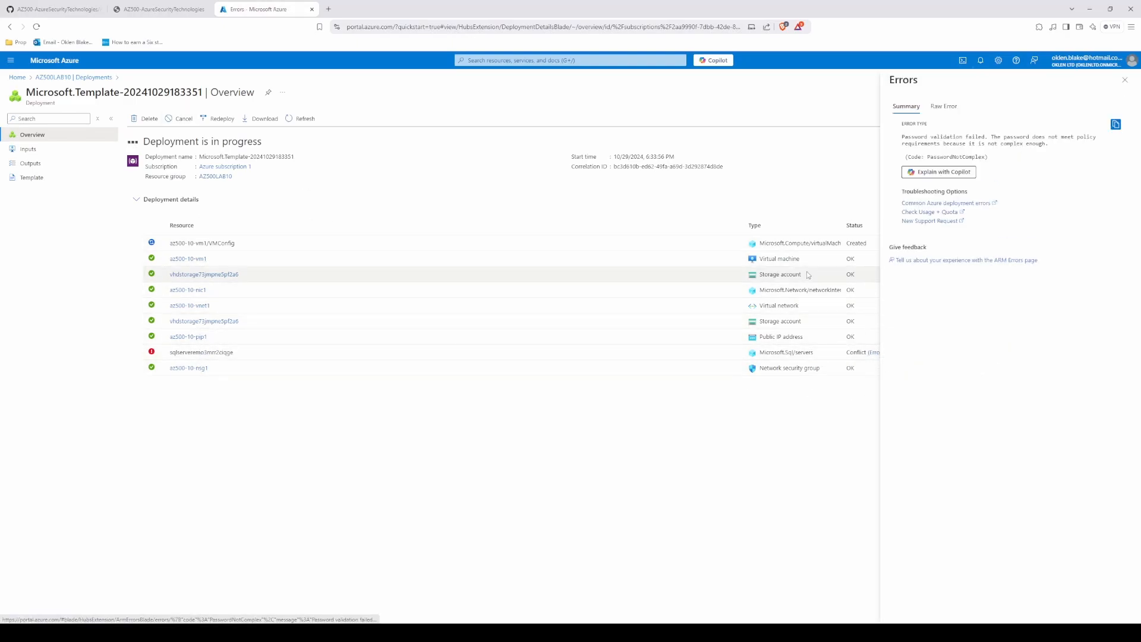